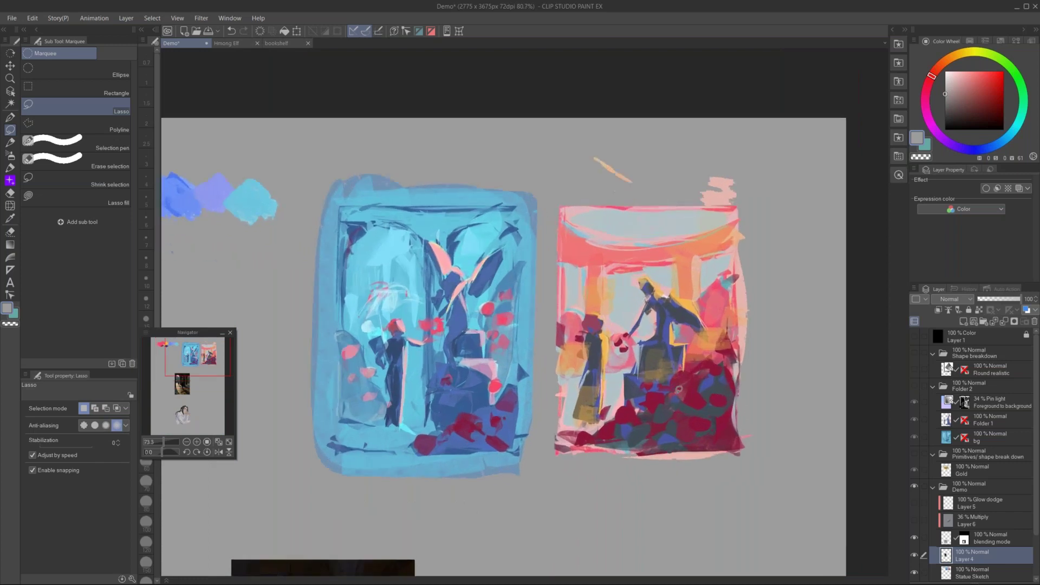
Examine the two thumbnail paintings in greyscale to compare their light and dark value groups
{"action": "left_click_drag", "start_coordinate": [664, 412], "coordinate": [668, 450]}
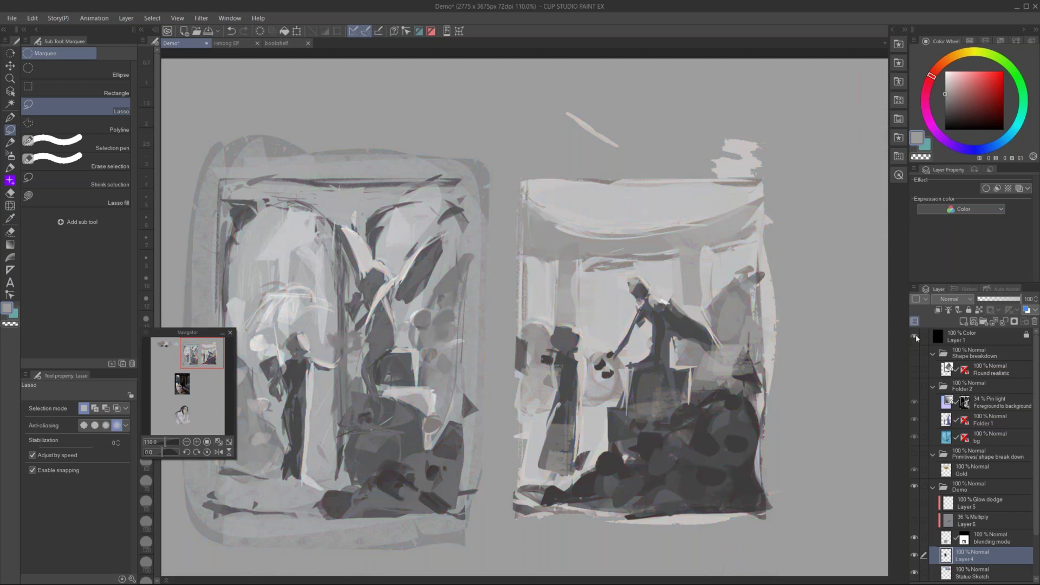
{"action": "left_click_drag", "start_coordinate": [688, 442], "coordinate": [786, 416]}
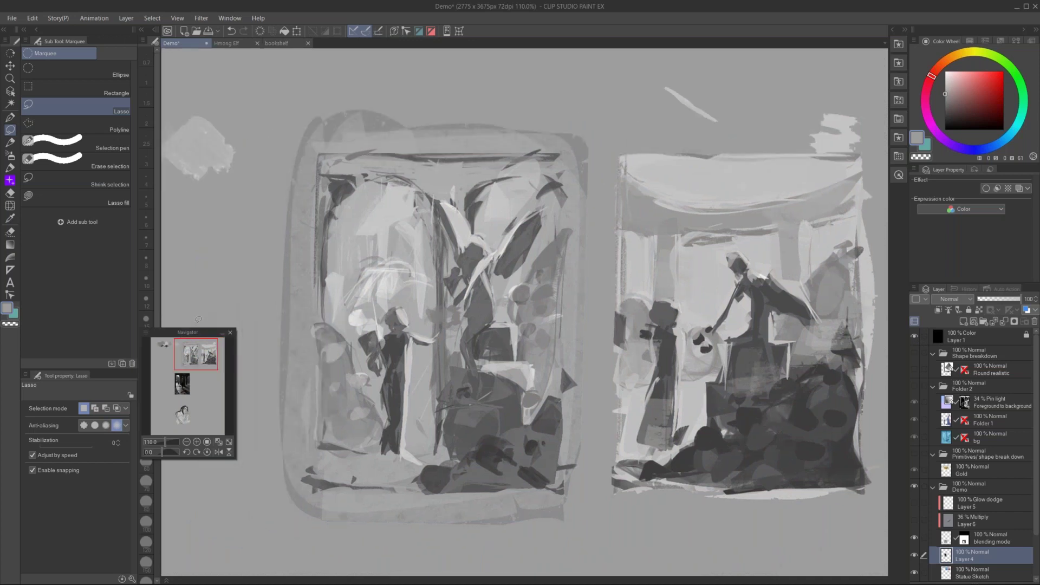
{"action": "left_click_drag", "start_coordinate": [195, 333], "coordinate": [217, 258]}
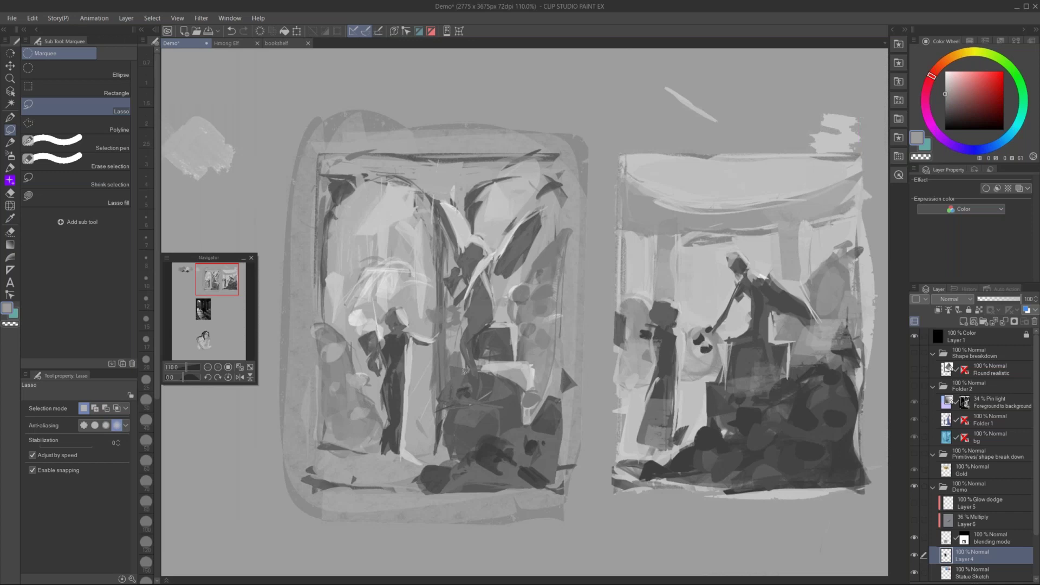
{"action": "scroll", "coordinate": [465, 371], "scroll_direction": "down", "scroll_amount": 1}
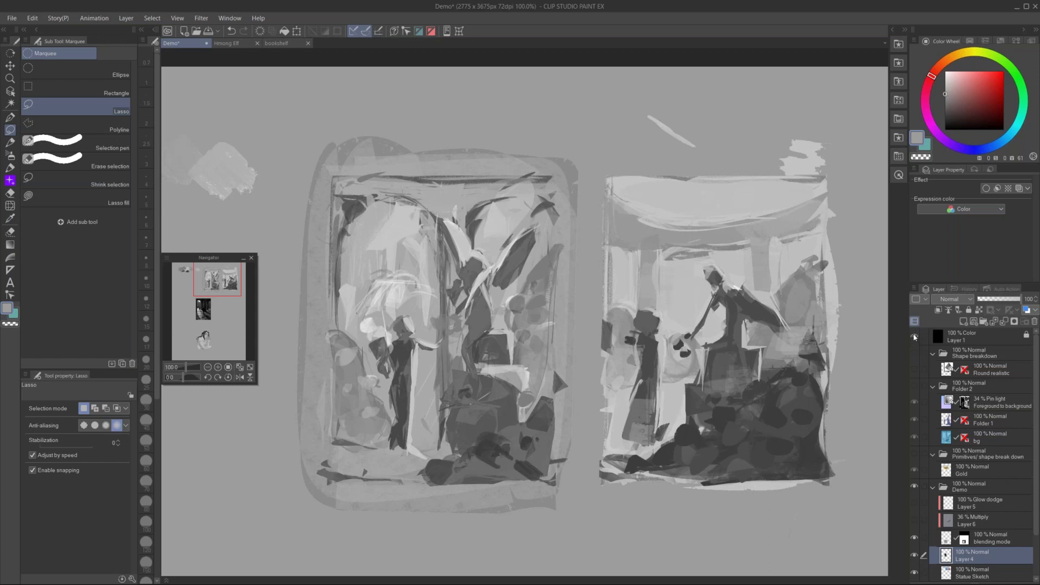
Display the arcade street photo in greyscale by turning on Layer 1, and move the Navigator clear of the photo
{"action": "left_click_drag", "start_coordinate": [761, 464], "coordinate": [672, 112]}
{"action": "left_click_drag", "start_coordinate": [720, 351], "coordinate": [757, 375]}
{"action": "left_click_drag", "start_coordinate": [219, 258], "coordinate": [265, 123]}
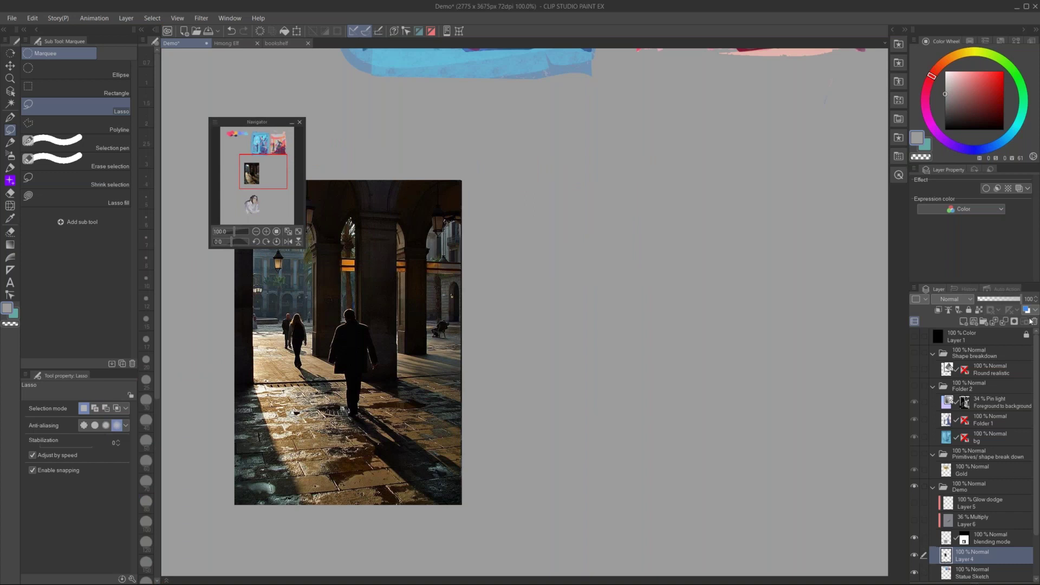
{"action": "left_click_drag", "start_coordinate": [248, 126], "coordinate": [211, 91]}
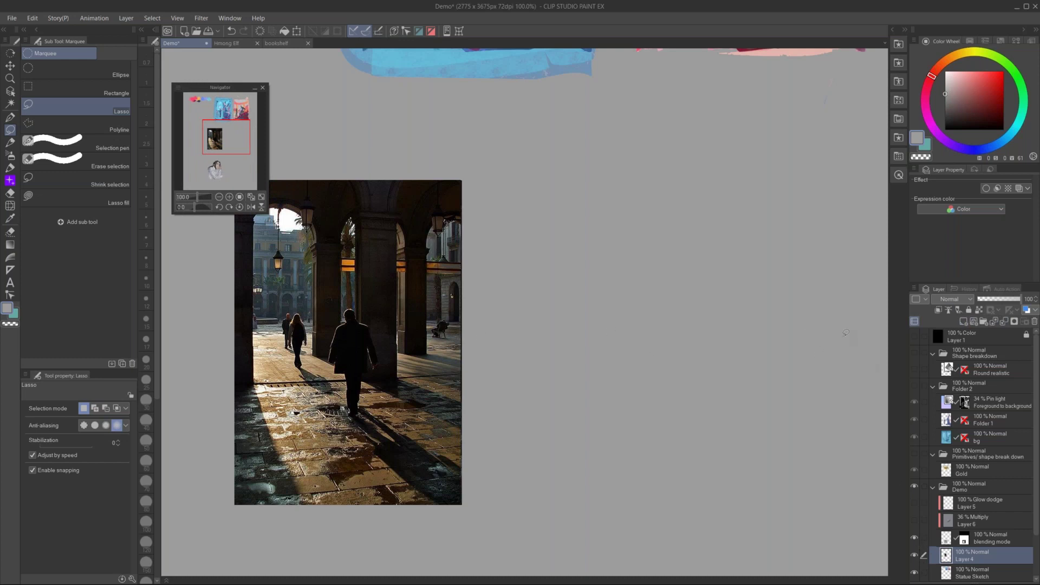
{"action": "left_click", "coordinate": [914, 337]}
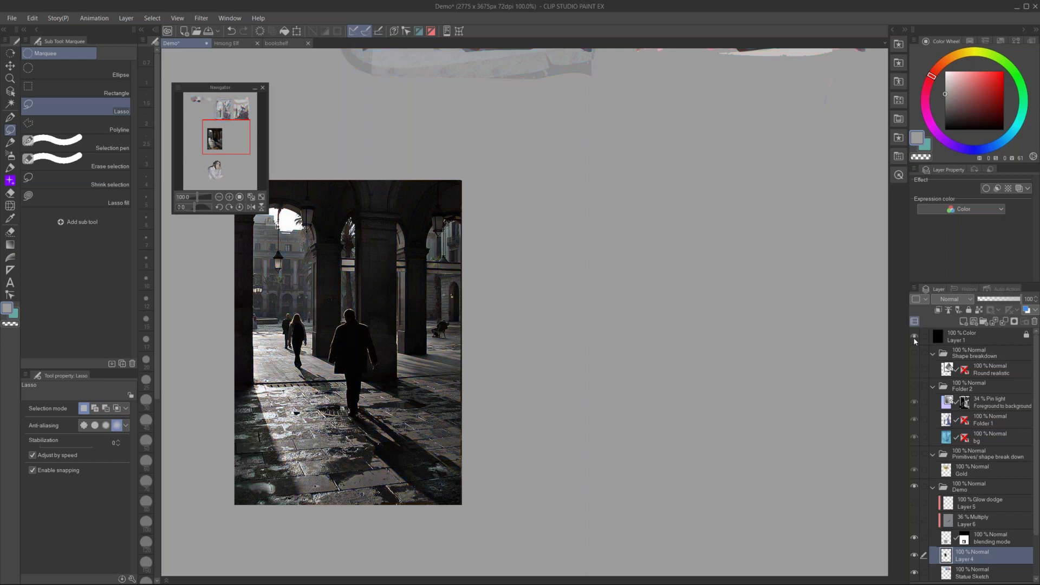
{"action": "left_click", "coordinate": [102, 90]}
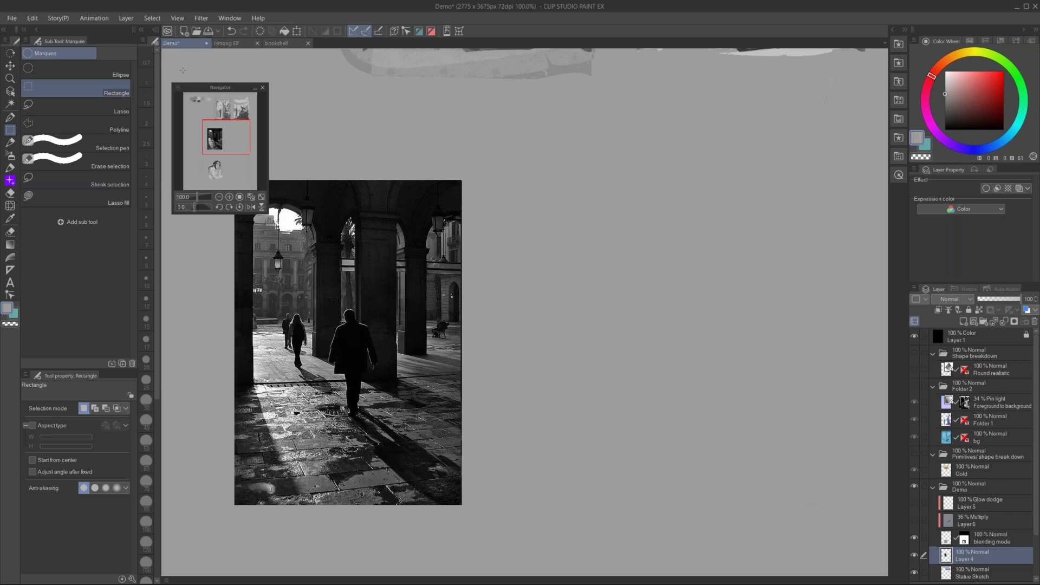
{"action": "left_click_drag", "start_coordinate": [193, 94], "coordinate": [774, 102]}
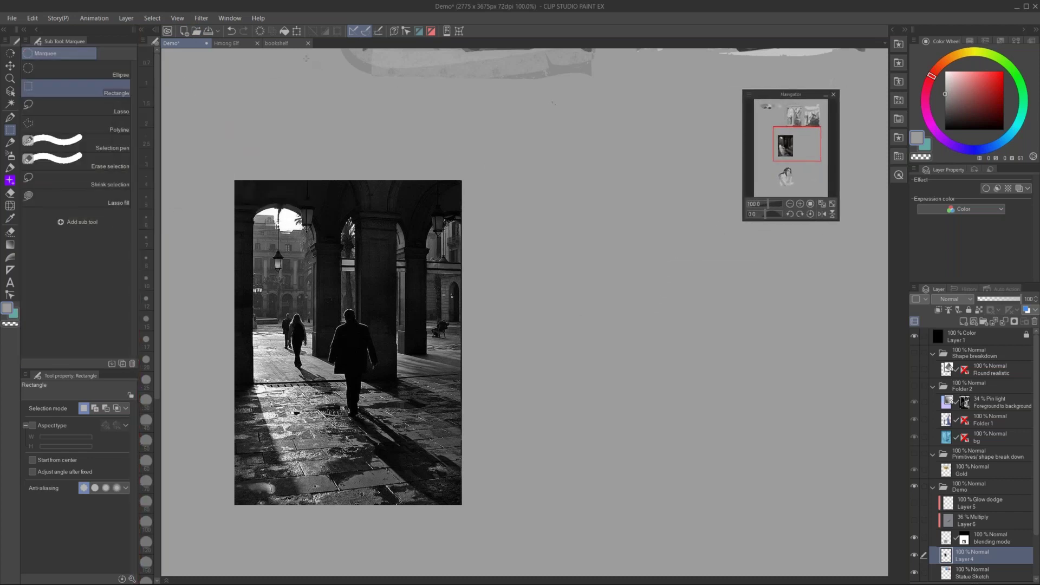
Try the Artistic filter on the photo with Color only processing, 7 colors, and stronger color blending and color blur
{"action": "left_click", "coordinate": [202, 18]}
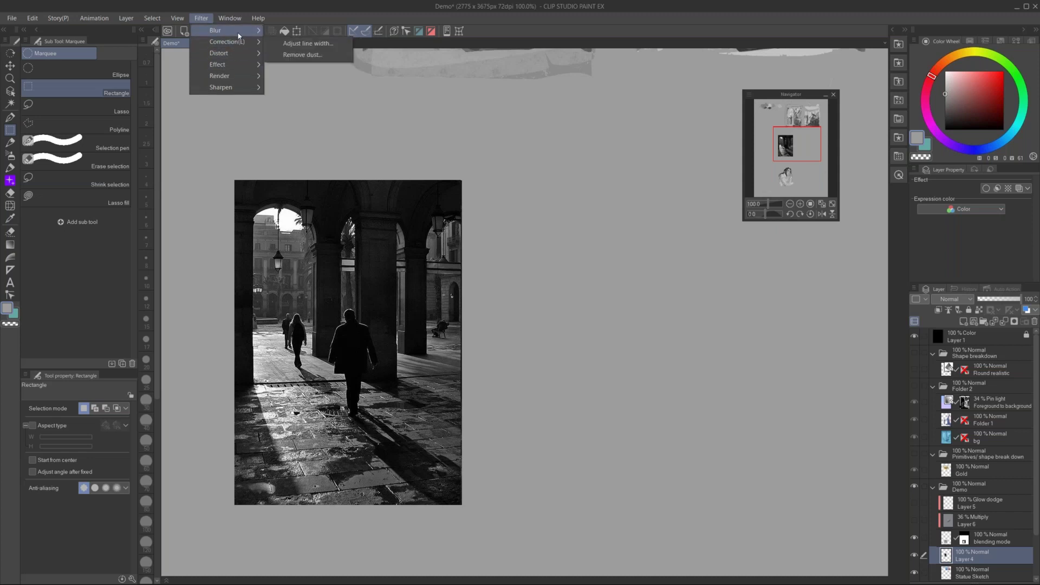
{"action": "mouse_move", "coordinate": [239, 65]}
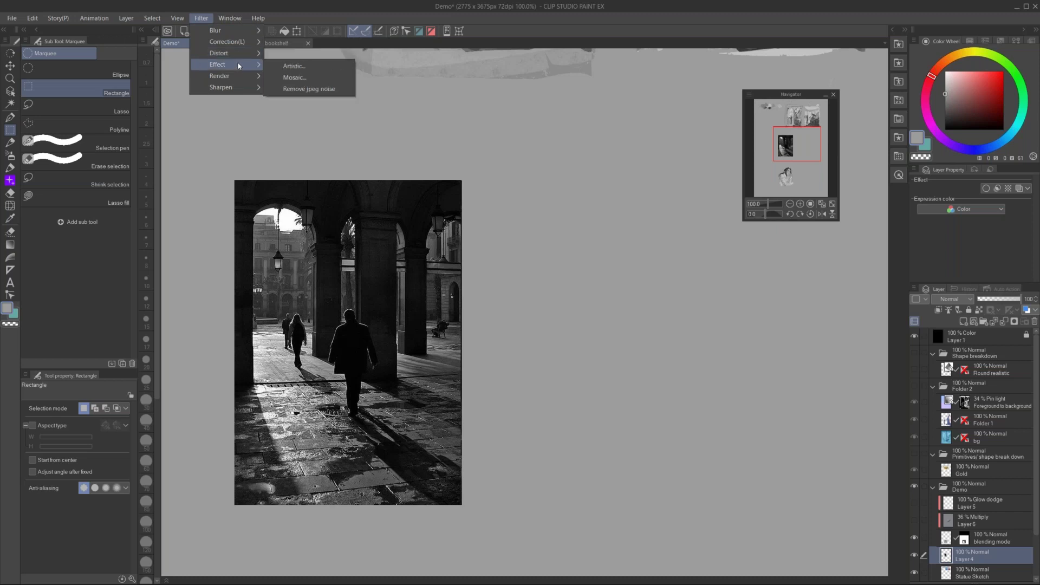
{"action": "left_click", "coordinate": [301, 67]}
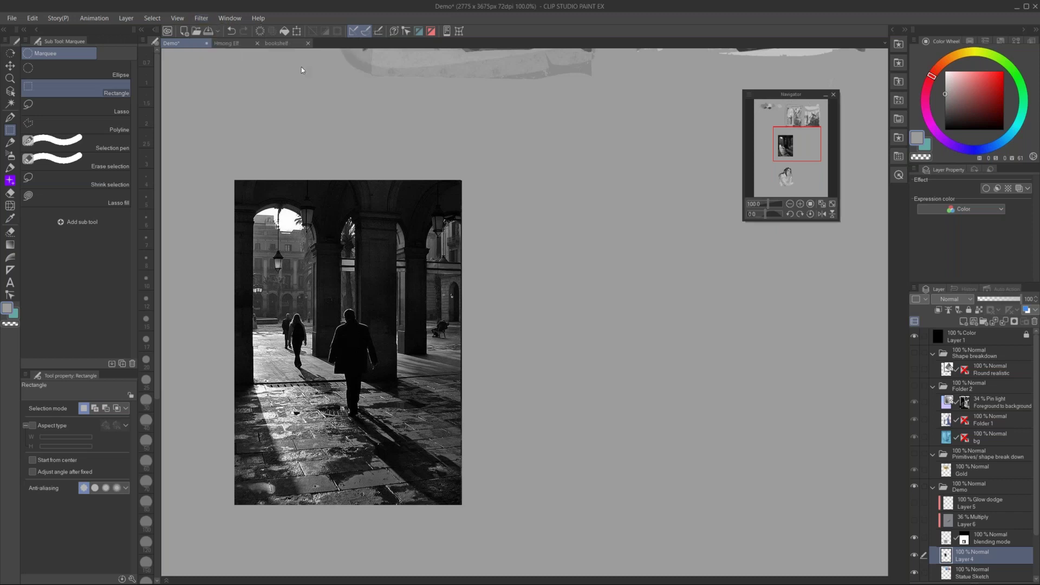
{"action": "left_click_drag", "start_coordinate": [837, 254], "coordinate": [669, 270]}
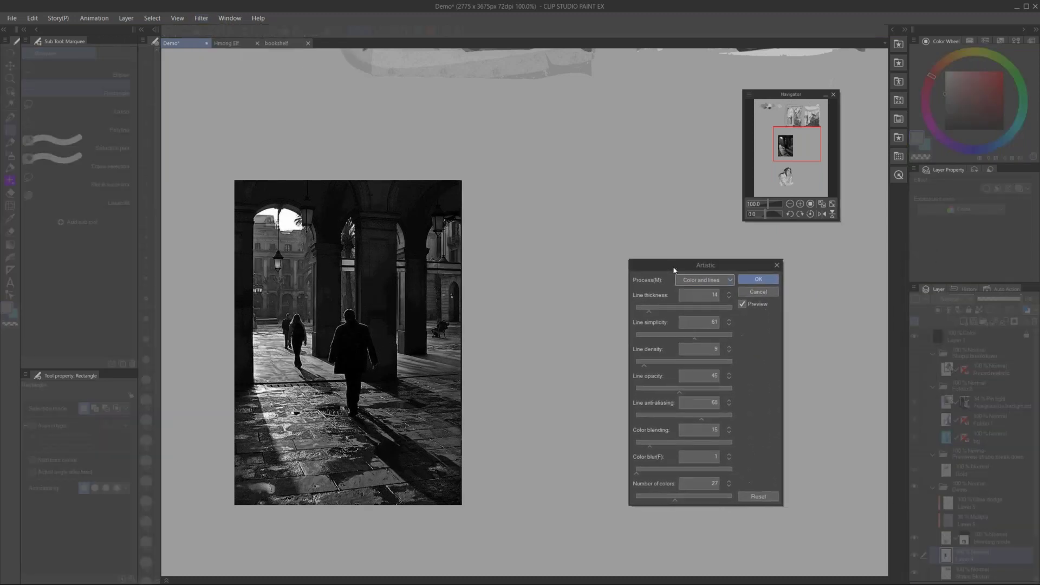
{"action": "left_click", "coordinate": [696, 281]}
{"action": "left_click", "coordinate": [696, 302]}
{"action": "left_click_drag", "start_coordinate": [672, 503], "coordinate": [644, 501]}
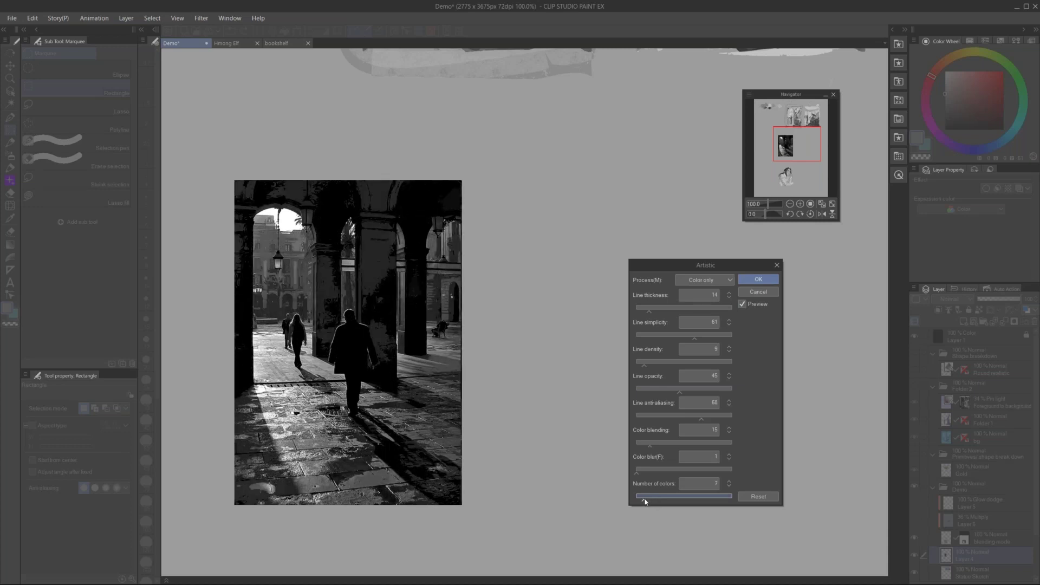
{"action": "left_click_drag", "start_coordinate": [654, 449], "coordinate": [726, 466]}
{"action": "left_click_drag", "start_coordinate": [636, 470], "coordinate": [691, 478]}
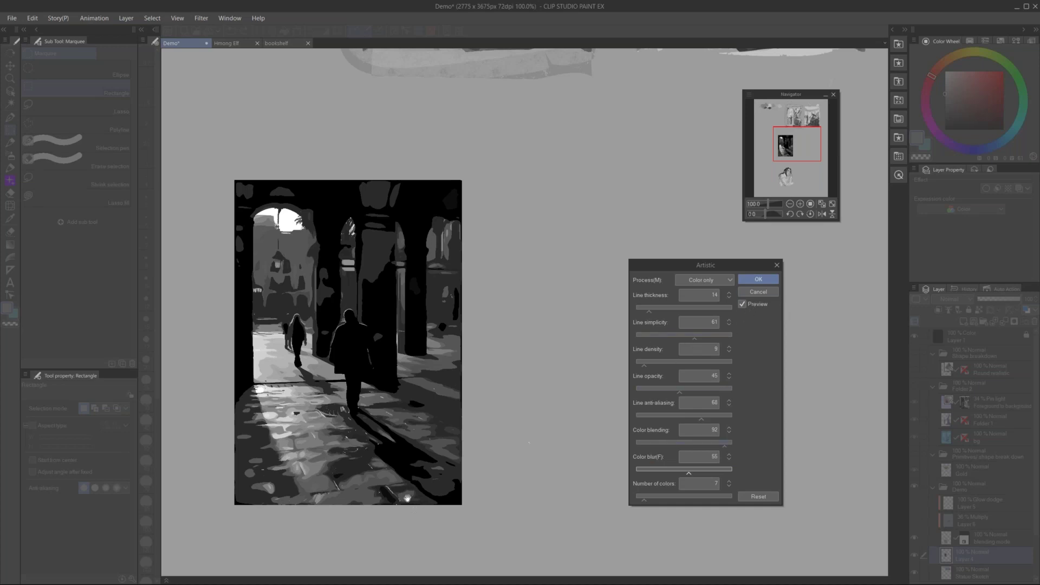
{"action": "left_click", "coordinate": [759, 292]}
Fill a rectangular panel beside the photo with mid grey, clear the selection and lock the layer's transparent pixels
{"action": "scroll", "coordinate": [566, 363], "scroll_direction": "down", "scroll_amount": 1}
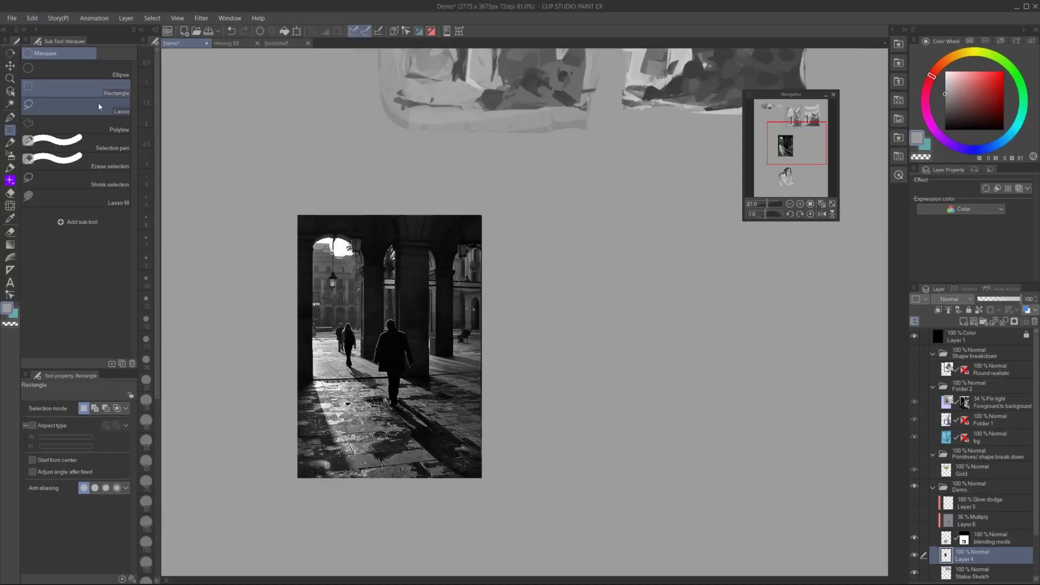
{"action": "left_click_drag", "start_coordinate": [519, 214], "coordinate": [685, 480]}
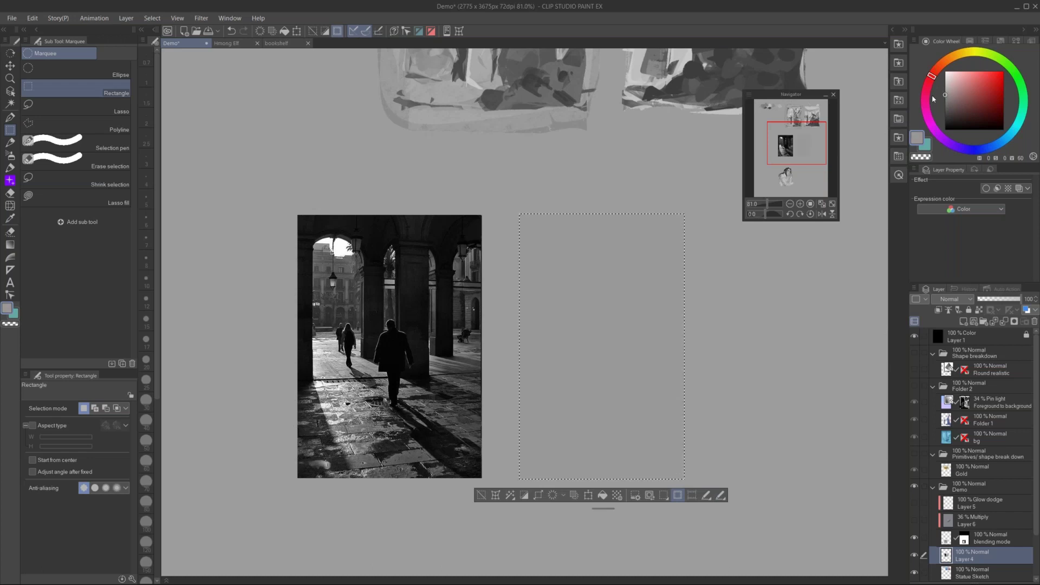
{"action": "key", "text": "ctrl+d"}
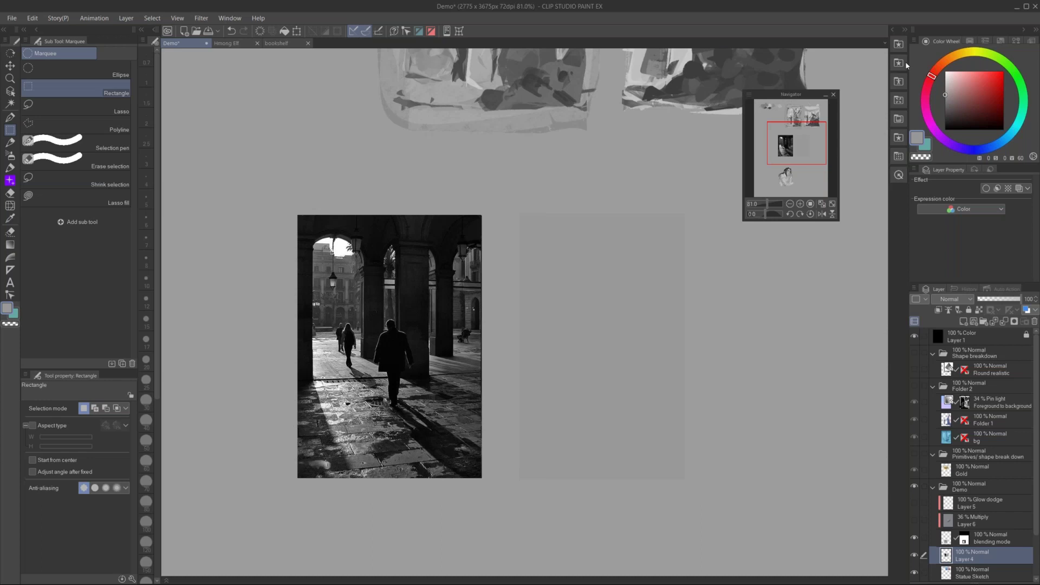
{"action": "left_click", "coordinate": [979, 310]}
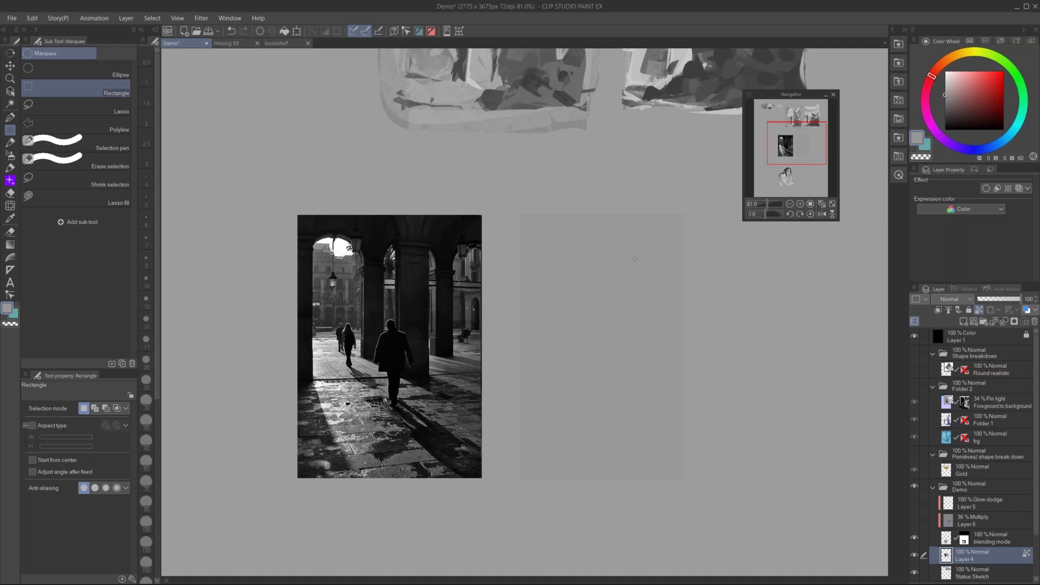
Block in the arches and columns across the panel's upper part with dark grey Lasso fill shapes
{"action": "left_click", "coordinate": [89, 202]}
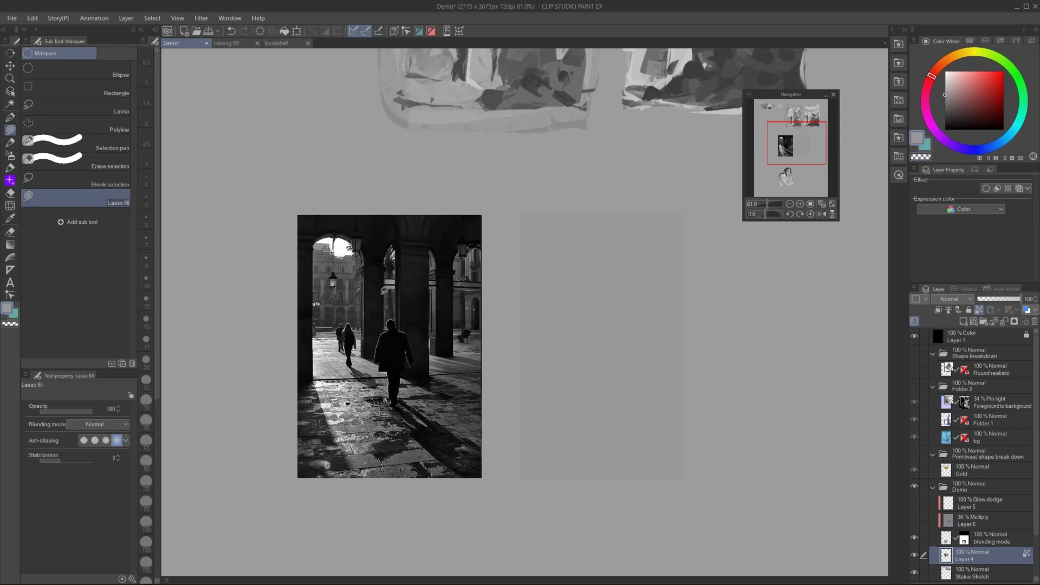
{"action": "left_click_drag", "start_coordinate": [945, 116], "coordinate": [946, 111]}
{"action": "mouse_move", "coordinate": [513, 187]}
{"action": "left_mouse_down"}
{"action": "mouse_move", "coordinate": [500, 383]}
{"action": "mouse_move", "coordinate": [548, 374]}
{"action": "mouse_move", "coordinate": [553, 223]}
{"action": "mouse_move", "coordinate": [567, 222]}
{"action": "mouse_move", "coordinate": [581, 273]}
{"action": "mouse_move", "coordinate": [578, 345]}
{"action": "mouse_move", "coordinate": [609, 350]}
{"action": "mouse_move", "coordinate": [607, 267]}
{"action": "mouse_move", "coordinate": [620, 230]}
{"action": "mouse_move", "coordinate": [645, 236]}
{"action": "mouse_move", "coordinate": [653, 344]}
{"action": "mouse_move", "coordinate": [662, 341]}
{"action": "mouse_move", "coordinate": [660, 251]}
{"action": "mouse_move", "coordinate": [704, 238]}
{"action": "mouse_move", "coordinate": [695, 194]}
{"action": "mouse_move", "coordinate": [501, 192]}
{"action": "mouse_move", "coordinate": [519, 178]}
{"action": "left_mouse_up"}
{"action": "mouse_move", "coordinate": [577, 223]}
{"action": "left_mouse_down"}
{"action": "mouse_move", "coordinate": [584, 349]}
{"action": "mouse_move", "coordinate": [601, 354]}
{"action": "mouse_move", "coordinate": [582, 301]}
{"action": "mouse_move", "coordinate": [585, 346]}
{"action": "mouse_move", "coordinate": [647, 272]}
{"action": "mouse_move", "coordinate": [650, 350]}
{"action": "mouse_move", "coordinate": [669, 338]}
{"action": "mouse_move", "coordinate": [660, 224]}
{"action": "left_mouse_up"}
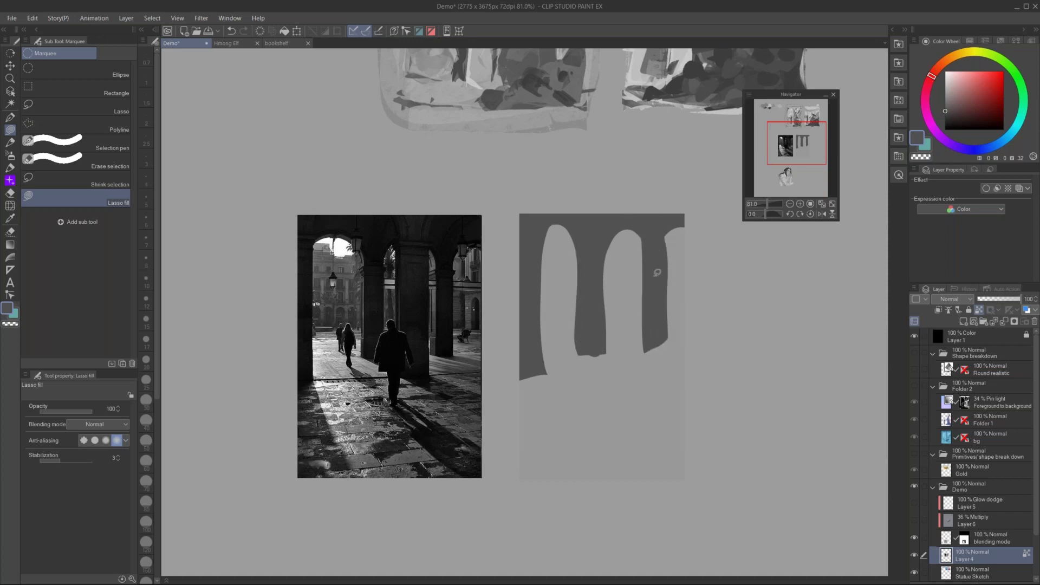
{"action": "mouse_move", "coordinate": [626, 373]}
{"action": "left_mouse_down"}
{"action": "mouse_move", "coordinate": [619, 431]}
{"action": "mouse_move", "coordinate": [623, 413]}
{"action": "left_mouse_up"}
{"action": "key", "text": "ctrl+z"}
{"action": "mouse_move", "coordinate": [607, 213]}
{"action": "left_mouse_down"}
{"action": "mouse_move", "coordinate": [637, 274]}
{"action": "mouse_move", "coordinate": [626, 409]}
{"action": "mouse_move", "coordinate": [644, 407]}
{"action": "mouse_move", "coordinate": [650, 199]}
{"action": "mouse_move", "coordinate": [683, 176]}
{"action": "mouse_move", "coordinate": [627, 179]}
{"action": "mouse_move", "coordinate": [612, 196]}
{"action": "mouse_move", "coordinate": [629, 268]}
{"action": "mouse_move", "coordinate": [640, 405]}
{"action": "left_mouse_up"}
{"action": "key", "text": "ctrl+z"}
{"action": "mouse_move", "coordinate": [598, 220]}
{"action": "left_mouse_down"}
{"action": "mouse_move", "coordinate": [637, 367]}
{"action": "mouse_move", "coordinate": [658, 293]}
{"action": "mouse_move", "coordinate": [649, 198]}
{"action": "mouse_move", "coordinate": [621, 209]}
{"action": "left_mouse_up"}
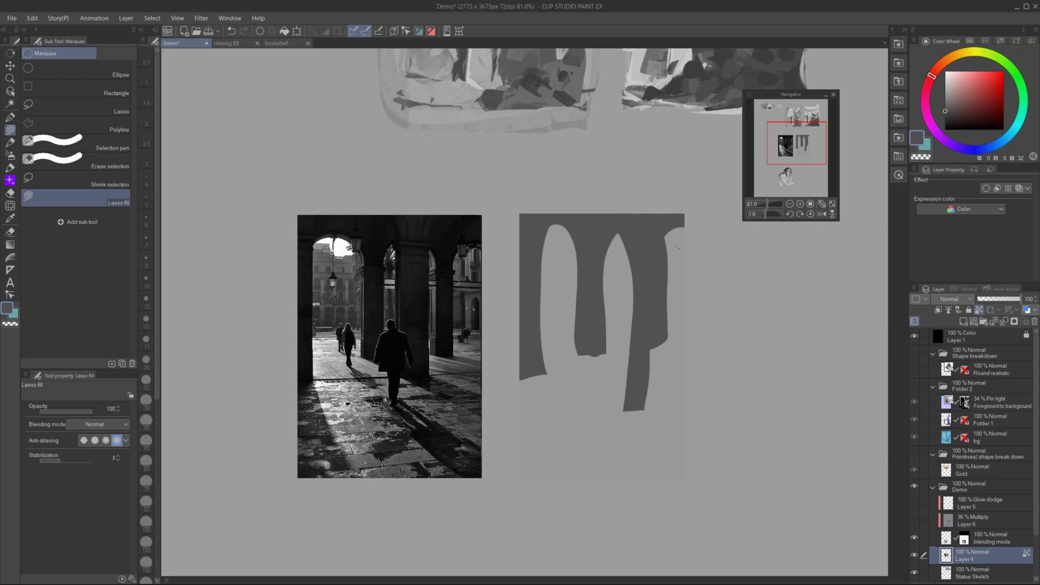
Straighten the column edges with G-pen strokes in the same dark grey and lengthen the thick column's outer side
{"action": "key", "text": "b"}
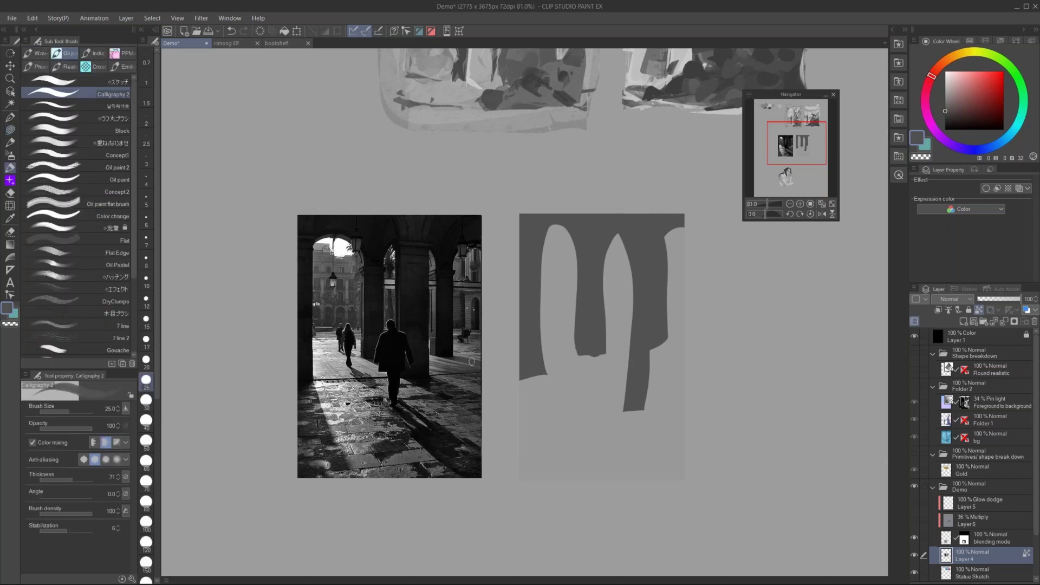
{"action": "key", "text": "p"}
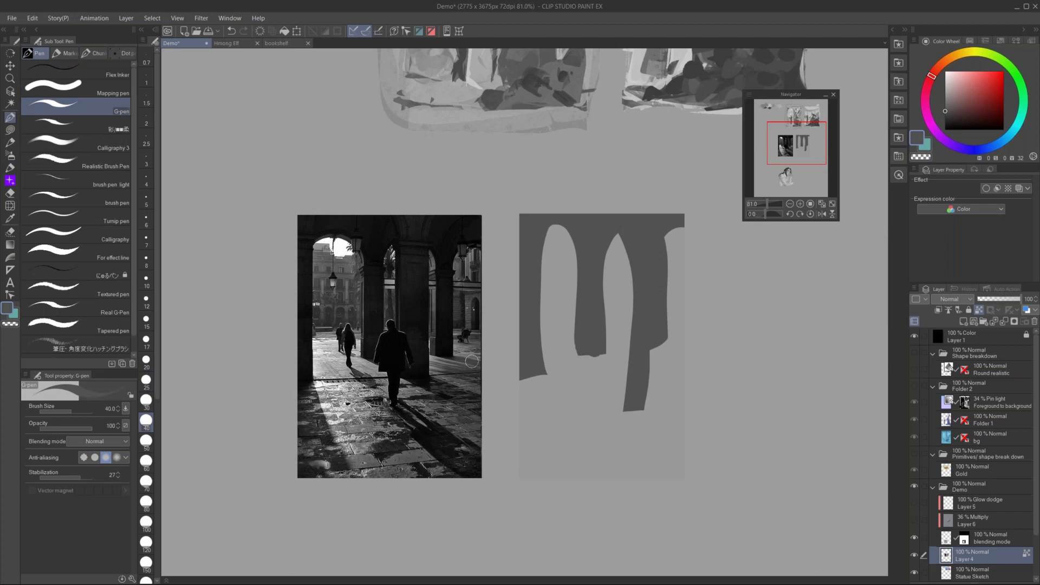
{"action": "left_click_drag", "start_coordinate": [540, 246], "coordinate": [535, 352]}
{"action": "left_click_drag", "start_coordinate": [541, 226], "coordinate": [541, 372]}
{"action": "mouse_move", "coordinate": [577, 231]}
{"action": "left_mouse_down"}
{"action": "mouse_move", "coordinate": [578, 370]}
{"action": "mouse_move", "coordinate": [604, 283]}
{"action": "mouse_move", "coordinate": [602, 231]}
{"action": "mouse_move", "coordinate": [635, 408]}
{"action": "left_mouse_up"}
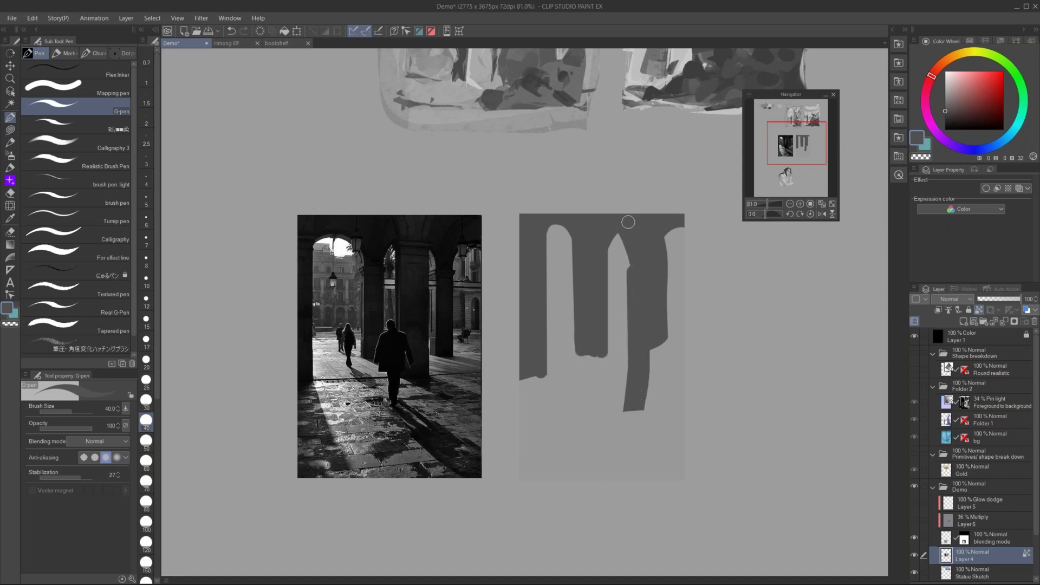
{"action": "left_click", "coordinate": [659, 311]}
{"action": "mouse_move", "coordinate": [661, 327]}
{"action": "left_mouse_down"}
{"action": "mouse_move", "coordinate": [663, 395]}
{"action": "mouse_move", "coordinate": [650, 347]}
{"action": "mouse_move", "coordinate": [647, 402]}
{"action": "left_mouse_up"}
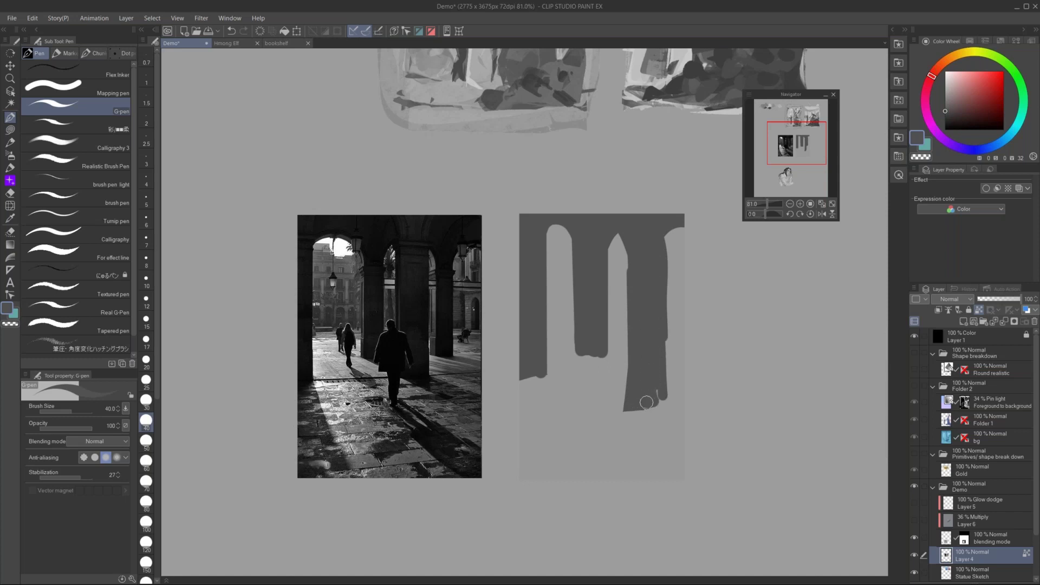
Widen the first arch opening and reshape the middle column into a slimmer one with Lasso fill
{"action": "key", "text": "m"}
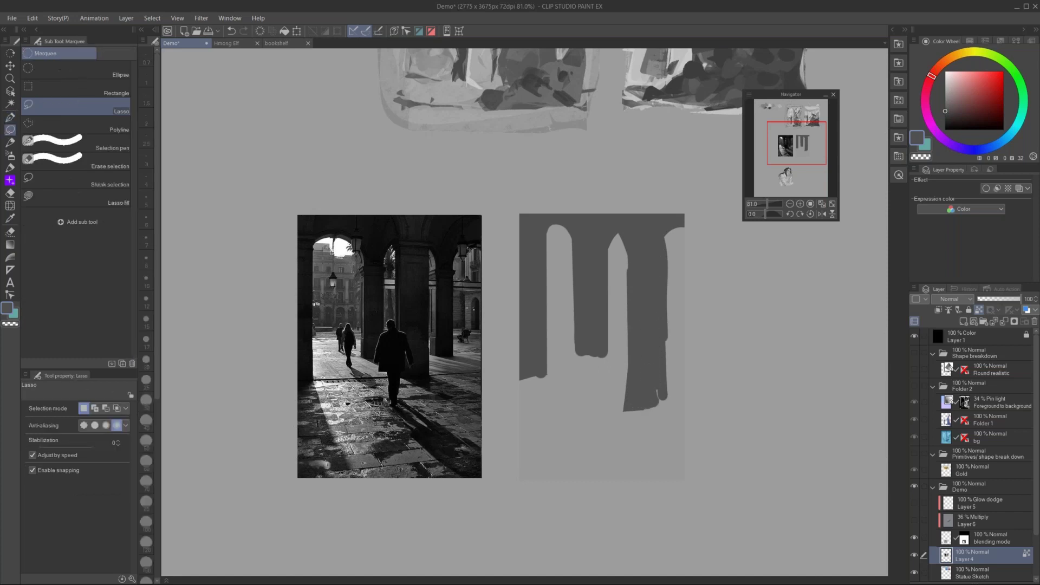
{"action": "left_click", "coordinate": [90, 204]}
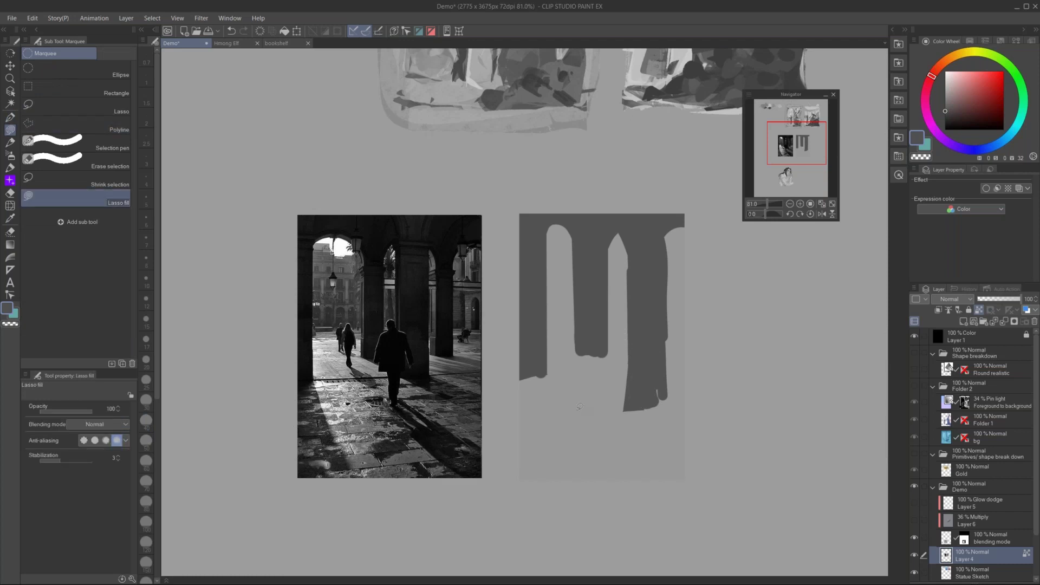
{"action": "mouse_move", "coordinate": [576, 226]}
{"action": "left_mouse_down"}
{"action": "mouse_move", "coordinate": [589, 288]}
{"action": "mouse_move", "coordinate": [590, 384]}
{"action": "mouse_move", "coordinate": [578, 369]}
{"action": "mouse_move", "coordinate": [566, 219]}
{"action": "left_mouse_up"}
{"action": "mouse_move", "coordinate": [592, 234]}
{"action": "left_mouse_down"}
{"action": "mouse_move", "coordinate": [594, 394]}
{"action": "mouse_move", "coordinate": [589, 239]}
{"action": "mouse_move", "coordinate": [631, 217]}
{"action": "mouse_move", "coordinate": [616, 355]}
{"action": "mouse_move", "coordinate": [599, 270]}
{"action": "mouse_move", "coordinate": [623, 227]}
{"action": "left_mouse_up"}
{"action": "left_click", "coordinate": [612, 232], "text": "alt"}
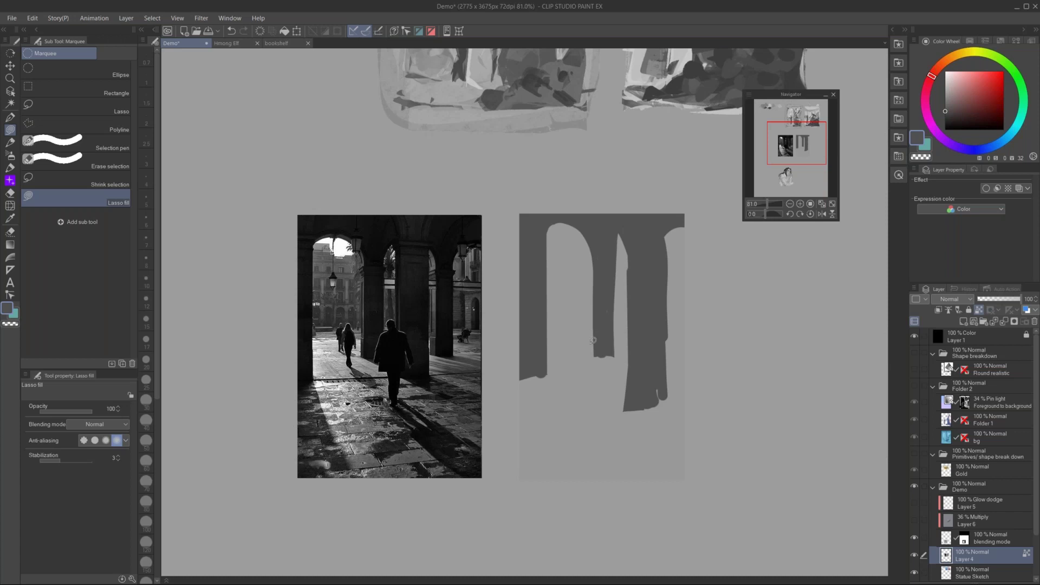
Lasso-fill the walking man, the small distant figure and the ground shadows in dark grey, leaving a light path between the shadows
{"action": "mouse_move", "coordinate": [588, 330]}
{"action": "left_mouse_down"}
{"action": "mouse_move", "coordinate": [577, 392]}
{"action": "mouse_move", "coordinate": [599, 400]}
{"action": "mouse_move", "coordinate": [605, 373]}
{"action": "mouse_move", "coordinate": [610, 384]}
{"action": "mouse_move", "coordinate": [616, 371]}
{"action": "mouse_move", "coordinate": [610, 340]}
{"action": "mouse_move", "coordinate": [584, 335]}
{"action": "mouse_move", "coordinate": [573, 382]}
{"action": "mouse_move", "coordinate": [599, 354]}
{"action": "mouse_move", "coordinate": [578, 381]}
{"action": "mouse_move", "coordinate": [589, 387]}
{"action": "mouse_move", "coordinate": [589, 417]}
{"action": "mouse_move", "coordinate": [597, 392]}
{"action": "left_mouse_up"}
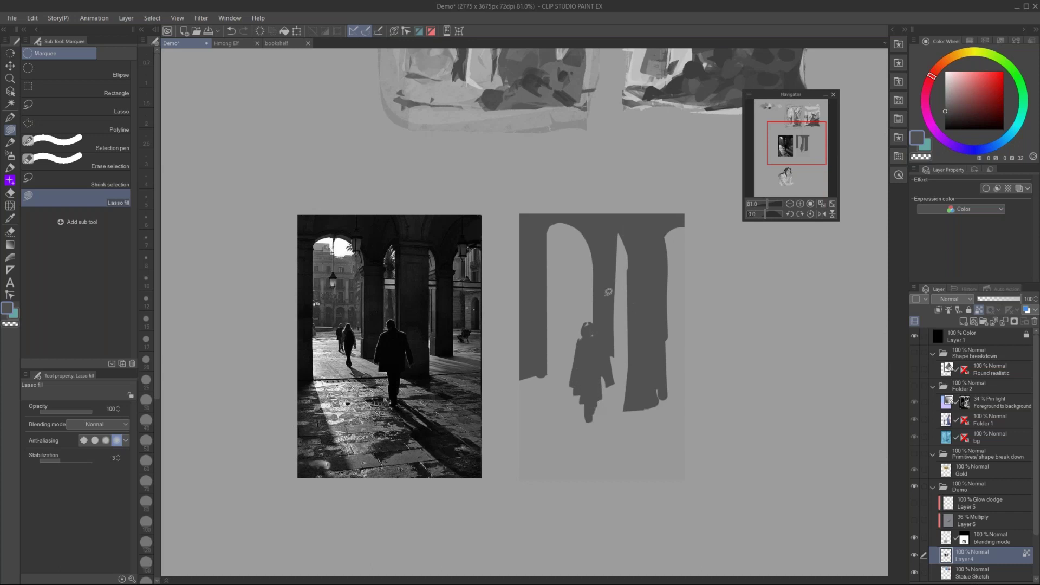
{"action": "left_click_drag", "start_coordinate": [588, 328], "coordinate": [590, 324]}
{"action": "mouse_move", "coordinate": [572, 324]}
{"action": "left_mouse_down"}
{"action": "mouse_move", "coordinate": [564, 360]}
{"action": "mouse_move", "coordinate": [567, 328]}
{"action": "left_mouse_up"}
{"action": "scroll", "coordinate": [581, 377], "scroll_direction": "down", "scroll_amount": 1}
{"action": "scroll", "coordinate": [602, 413], "scroll_direction": "up", "scroll_amount": 1}
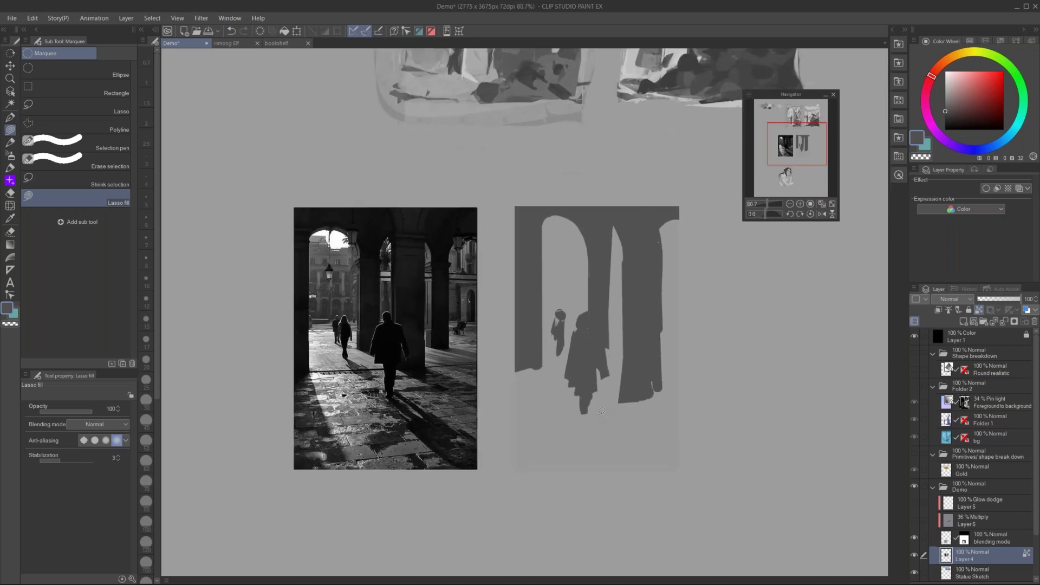
{"action": "mouse_move", "coordinate": [522, 353]}
{"action": "left_mouse_down"}
{"action": "mouse_move", "coordinate": [516, 389]}
{"action": "mouse_move", "coordinate": [548, 355]}
{"action": "mouse_move", "coordinate": [522, 353]}
{"action": "mouse_move", "coordinate": [575, 528]}
{"action": "mouse_move", "coordinate": [518, 369]}
{"action": "mouse_move", "coordinate": [542, 373]}
{"action": "left_mouse_up"}
{"action": "mouse_move", "coordinate": [622, 401]}
{"action": "left_mouse_down"}
{"action": "mouse_move", "coordinate": [681, 489]}
{"action": "mouse_move", "coordinate": [707, 421]}
{"action": "mouse_move", "coordinate": [670, 379]}
{"action": "mouse_move", "coordinate": [656, 225]}
{"action": "mouse_move", "coordinate": [675, 217]}
{"action": "left_mouse_up"}
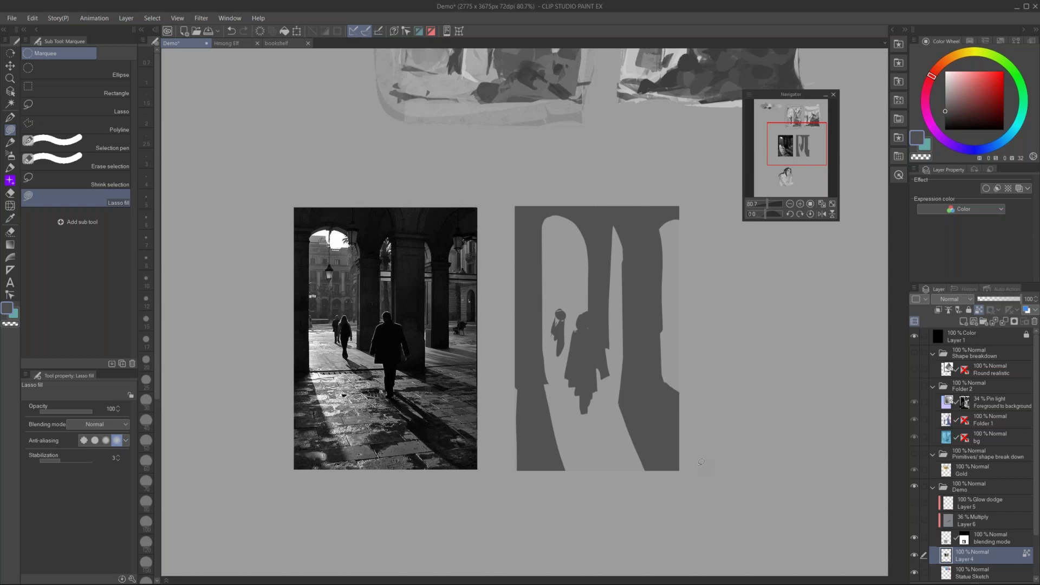
Lasso-fill the background buildings inside the arch openings in mid grey, and add a dark shape in the far-right opening
{"action": "left_click_drag", "start_coordinate": [955, 96], "coordinate": [935, 90]}
{"action": "mouse_move", "coordinate": [553, 239]}
{"action": "left_mouse_down"}
{"action": "mouse_move", "coordinate": [573, 270]}
{"action": "mouse_move", "coordinate": [579, 251]}
{"action": "mouse_move", "coordinate": [586, 291]}
{"action": "left_mouse_up"}
{"action": "left_click_drag", "start_coordinate": [568, 250], "coordinate": [570, 247]}
{"action": "left_click", "coordinate": [946, 101]}
{"action": "mouse_move", "coordinate": [548, 262]}
{"action": "left_mouse_down"}
{"action": "mouse_move", "coordinate": [559, 233]}
{"action": "mouse_move", "coordinate": [570, 262]}
{"action": "mouse_move", "coordinate": [584, 262]}
{"action": "mouse_move", "coordinate": [586, 288]}
{"action": "mouse_move", "coordinate": [575, 278]}
{"action": "mouse_move", "coordinate": [548, 368]}
{"action": "mouse_move", "coordinate": [561, 367]}
{"action": "mouse_move", "coordinate": [558, 303]}
{"action": "mouse_move", "coordinate": [570, 312]}
{"action": "mouse_move", "coordinate": [567, 350]}
{"action": "mouse_move", "coordinate": [590, 307]}
{"action": "mouse_move", "coordinate": [591, 246]}
{"action": "mouse_move", "coordinate": [624, 257]}
{"action": "mouse_move", "coordinate": [622, 378]}
{"action": "mouse_move", "coordinate": [613, 265]}
{"action": "left_mouse_up"}
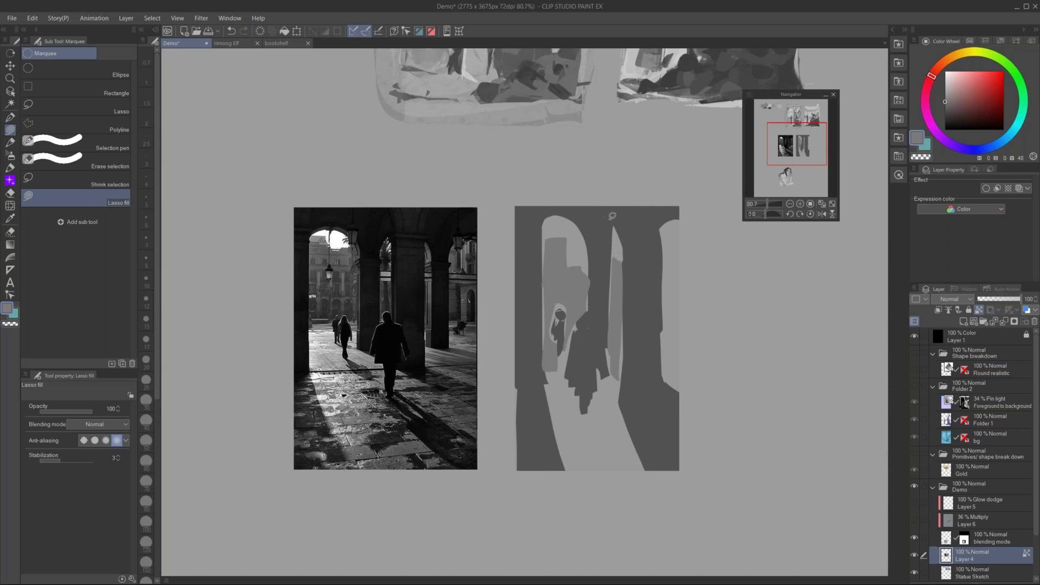
{"action": "mouse_move", "coordinate": [614, 257]}
{"action": "left_mouse_down"}
{"action": "mouse_move", "coordinate": [623, 261]}
{"action": "mouse_move", "coordinate": [605, 399]}
{"action": "left_mouse_up"}
{"action": "mouse_move", "coordinate": [709, 331]}
{"action": "left_mouse_down"}
{"action": "mouse_move", "coordinate": [679, 232]}
{"action": "mouse_move", "coordinate": [666, 241]}
{"action": "mouse_move", "coordinate": [691, 282]}
{"action": "mouse_move", "coordinate": [662, 238]}
{"action": "mouse_move", "coordinate": [618, 272]}
{"action": "left_mouse_up"}
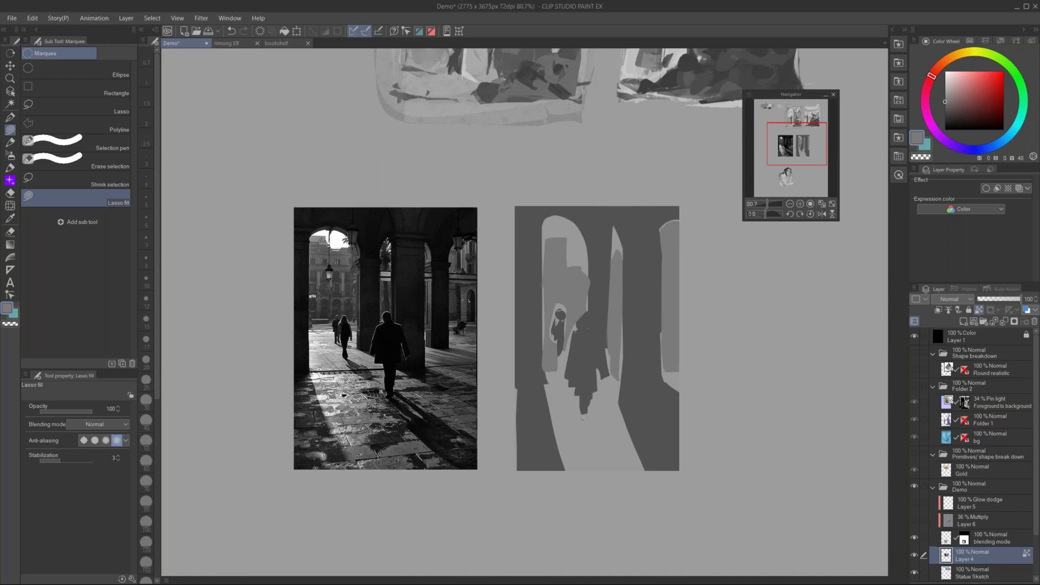
{"action": "mouse_move", "coordinate": [669, 353]}
{"action": "left_mouse_down"}
{"action": "mouse_move", "coordinate": [675, 309]}
{"action": "mouse_move", "coordinate": [678, 370]}
{"action": "mouse_move", "coordinate": [666, 374]}
{"action": "mouse_move", "coordinate": [663, 317]}
{"action": "left_mouse_up"}
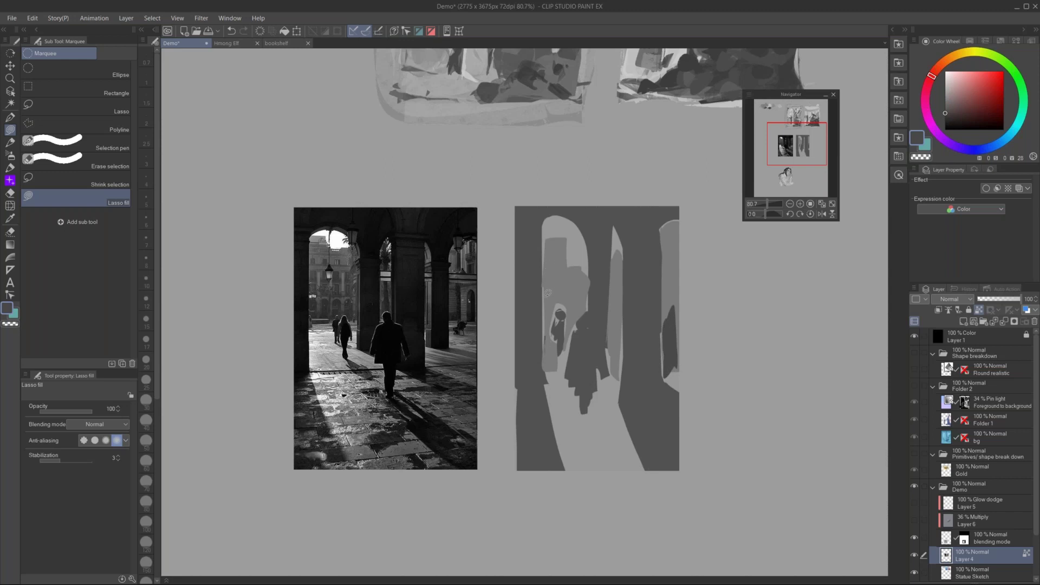
Lasso-fill dark archways and small openings on the mid-grey building, and fill square windows in its upper part using rectangular selections
{"action": "mouse_move", "coordinate": [550, 297]}
{"action": "left_mouse_down"}
{"action": "mouse_move", "coordinate": [544, 325]}
{"action": "mouse_move", "coordinate": [552, 294]}
{"action": "mouse_move", "coordinate": [573, 313]}
{"action": "mouse_move", "coordinate": [563, 295]}
{"action": "mouse_move", "coordinate": [576, 295]}
{"action": "left_mouse_up"}
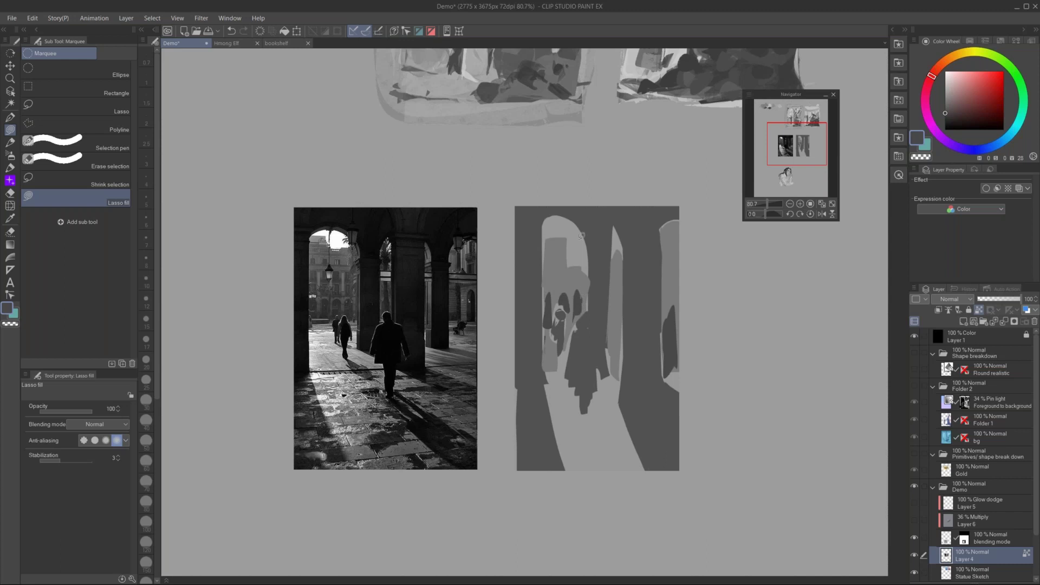
{"action": "left_click_drag", "start_coordinate": [553, 252], "coordinate": [566, 247]}
{"action": "left_click", "coordinate": [76, 70]}
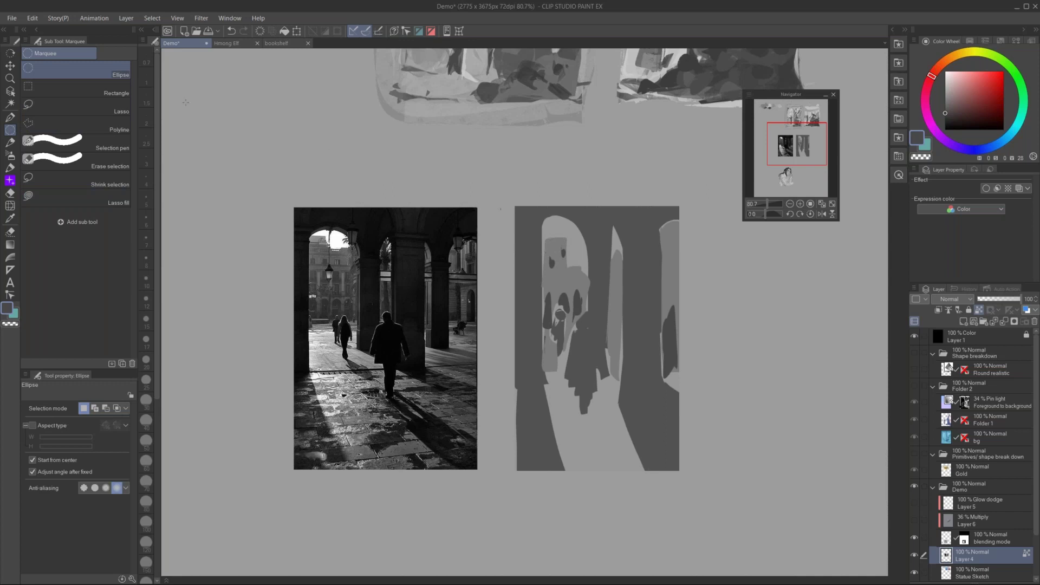
{"action": "left_click", "coordinate": [108, 90]}
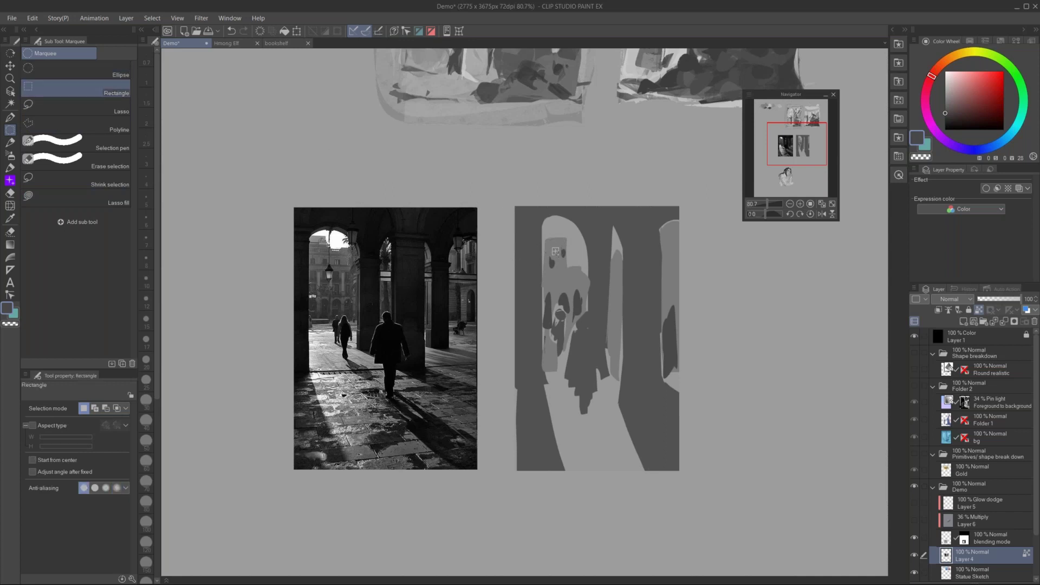
{"action": "left_click_drag", "start_coordinate": [556, 252], "coordinate": [555, 250]}
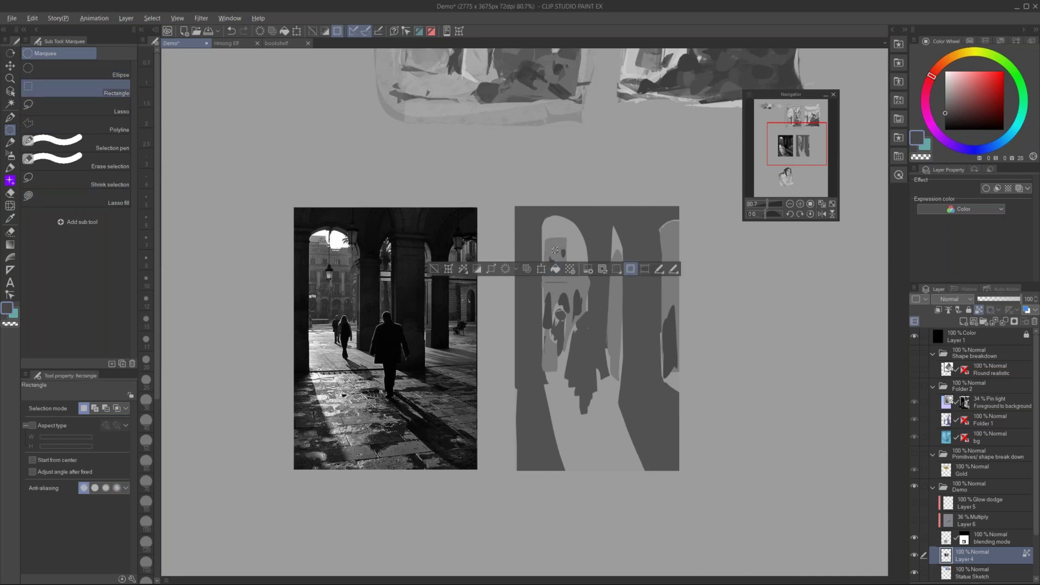
{"action": "key", "text": "ctrl+d"}
{"action": "left_click_drag", "start_coordinate": [548, 274], "coordinate": [583, 278]}
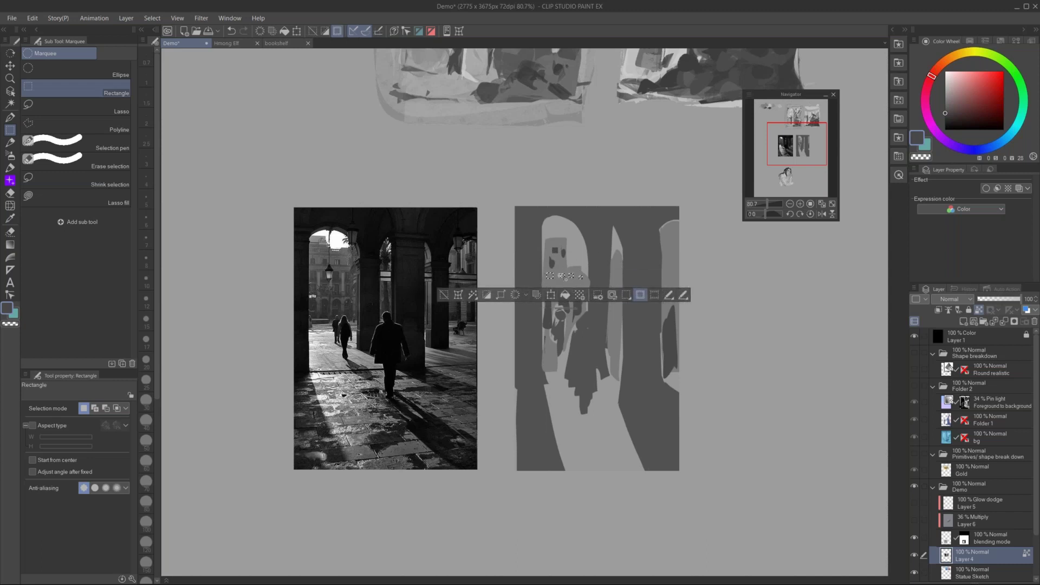
{"action": "left_click", "coordinate": [565, 297]}
{"action": "key", "text": "ctrl+d"}
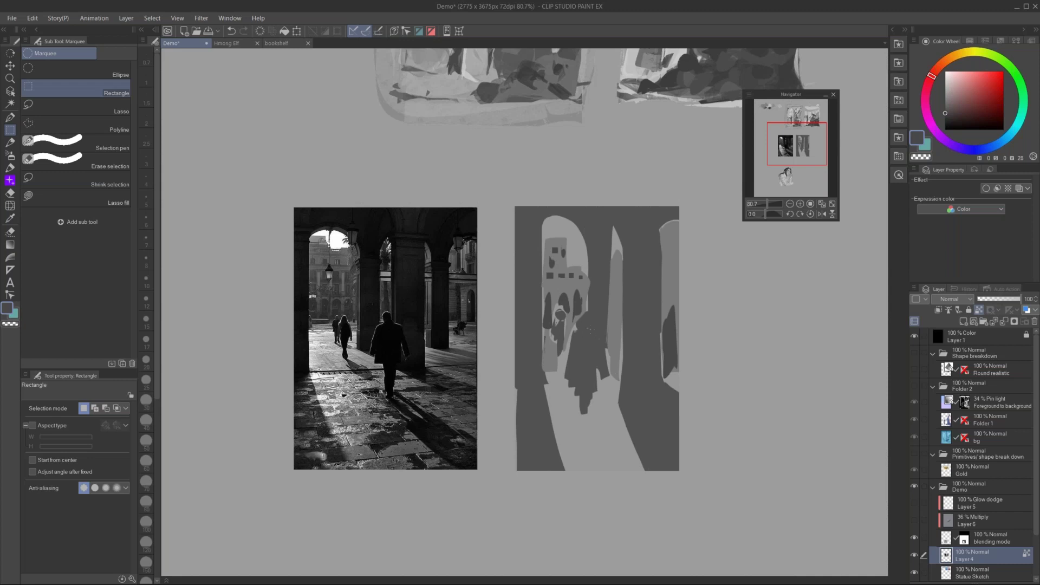
Paint the walking man's long diagonal shadow in dark grey across the light path with the G-pen
{"action": "scroll", "coordinate": [605, 263], "scroll_direction": "down", "scroll_amount": 3}
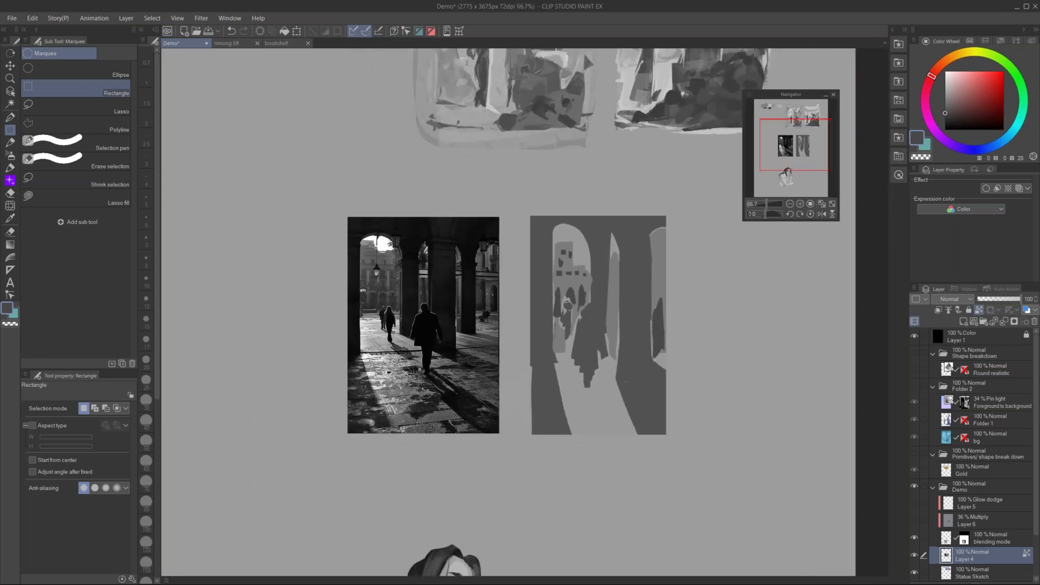
{"action": "key", "text": "p"}
{"action": "left_click_drag", "start_coordinate": [584, 381], "coordinate": [616, 428]}
{"action": "key", "text": "ctrl+z"}
{"action": "mouse_move", "coordinate": [588, 383]}
{"action": "left_mouse_down"}
{"action": "mouse_move", "coordinate": [637, 449]}
{"action": "mouse_move", "coordinate": [605, 369]}
{"action": "mouse_move", "coordinate": [644, 422]}
{"action": "mouse_move", "coordinate": [623, 392]}
{"action": "left_mouse_up"}
Paint thin near-white rim-light strokes along the edges of the walking man and the small distant figure with the G-pen at size 12
{"action": "left_click", "coordinate": [605, 368], "text": "alt"}
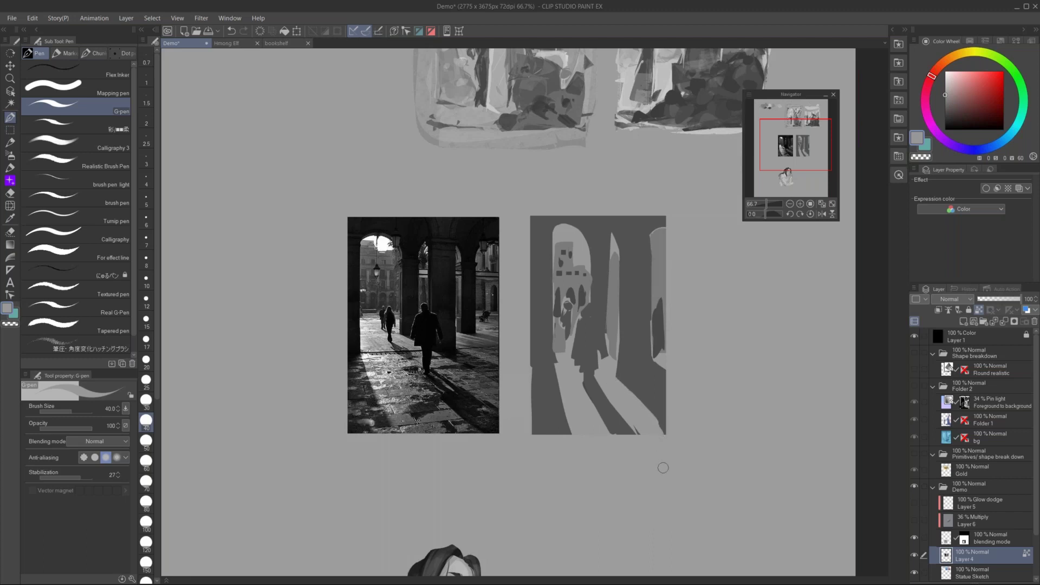
{"action": "scroll", "coordinate": [647, 421], "scroll_direction": "down", "scroll_amount": 1}
{"action": "scroll", "coordinate": [655, 346], "scroll_direction": "up", "scroll_amount": 2}
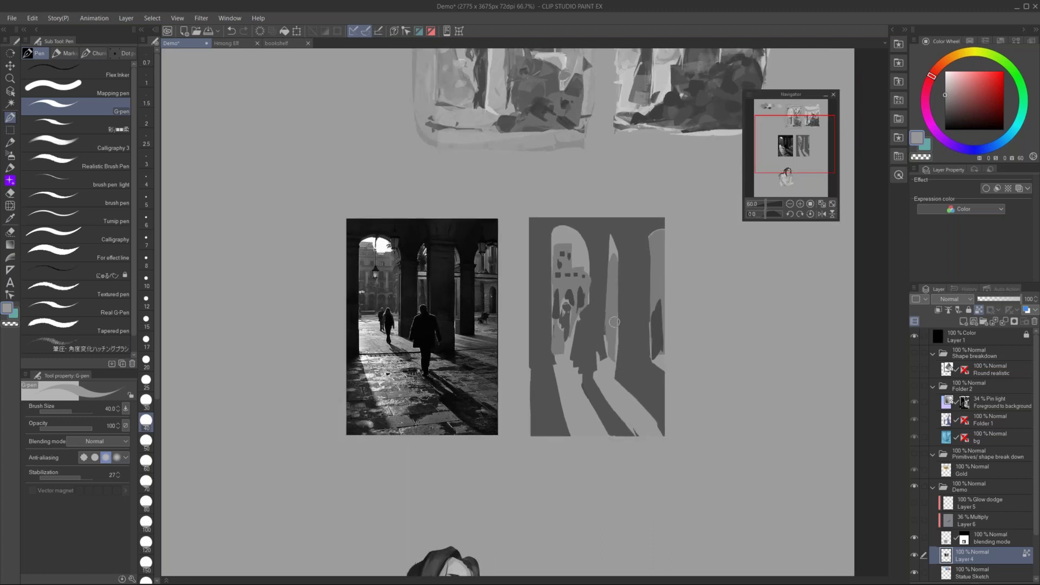
{"action": "key", "text": "Up"}
{"action": "key", "text": "Up"}
{"action": "key", "text": "Up"}
{"action": "key", "text": "Up"}
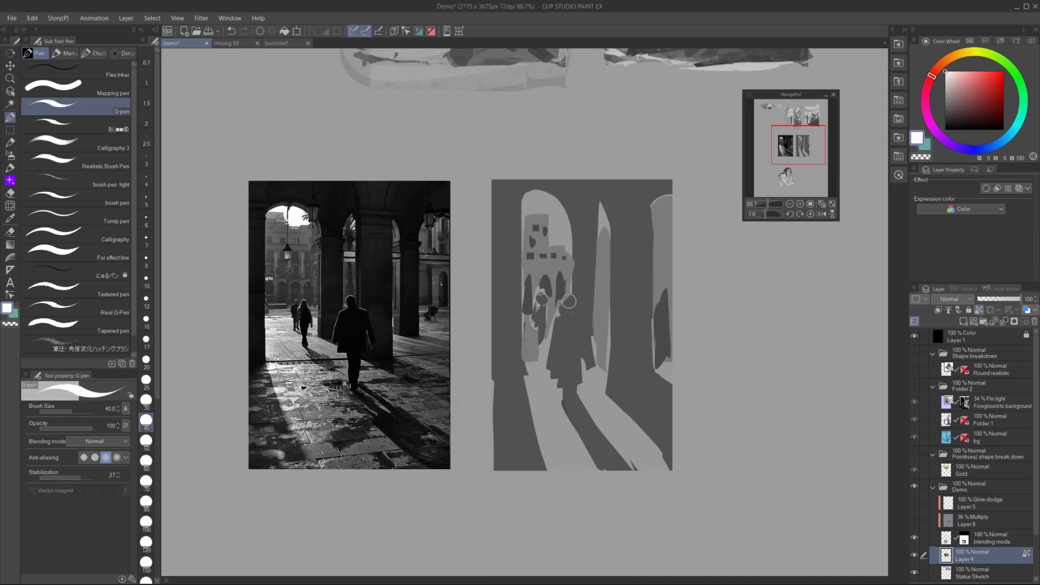
{"action": "key", "text": "Down"}
{"action": "key", "text": "Up"}
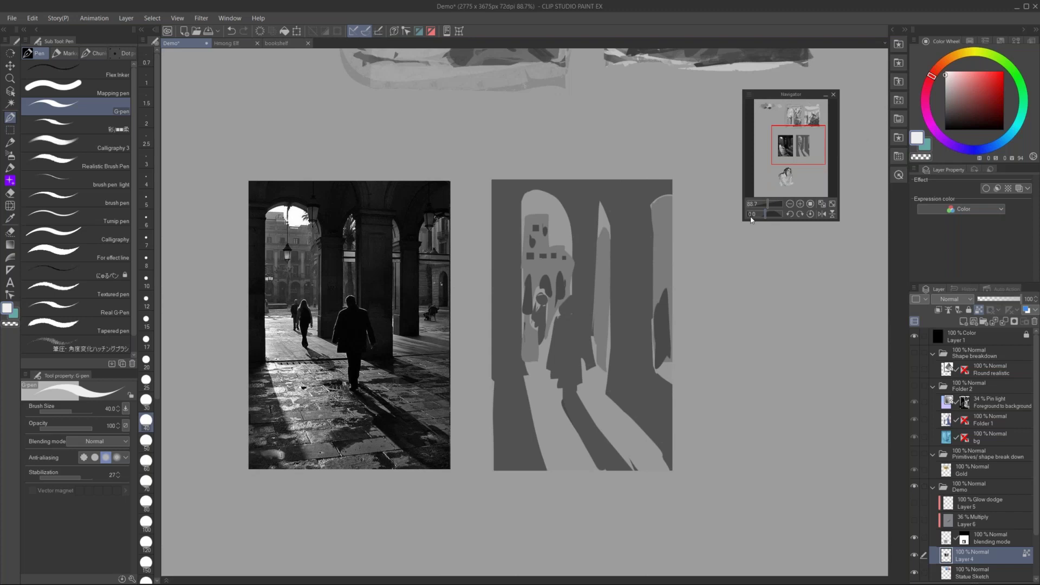
{"action": "key", "text": "bracketleft"}
{"action": "key", "text": "bracketleft"}
{"action": "key", "text": "bracketleft"}
{"action": "key", "text": "bracketleft"}
{"action": "key", "text": "bracketleft"}
{"action": "key", "text": "bracketleft"}
{"action": "left_click_drag", "start_coordinate": [569, 297], "coordinate": [563, 310]}
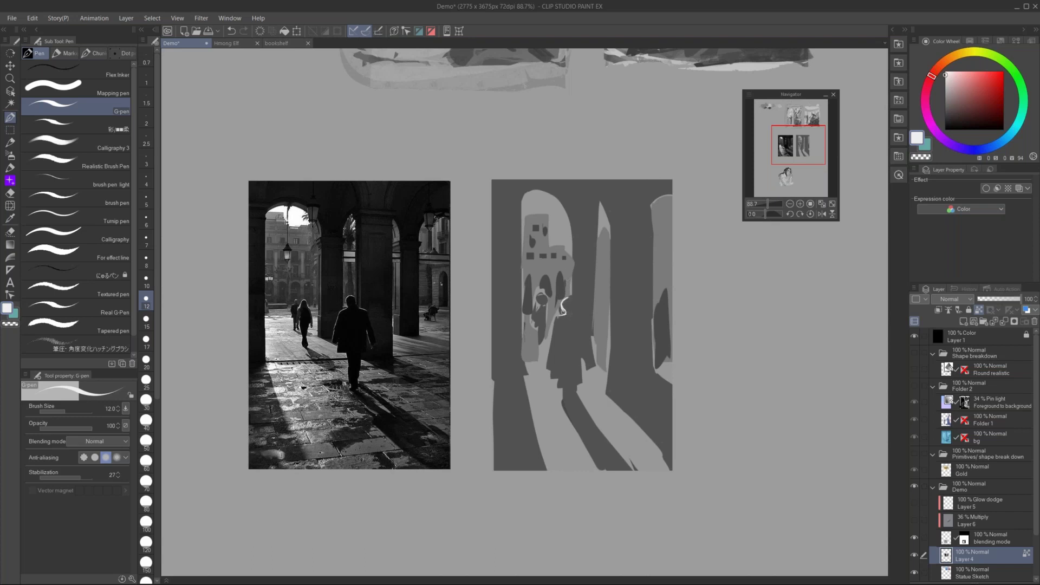
{"action": "left_click_drag", "start_coordinate": [559, 317], "coordinate": [552, 364]}
{"action": "left_click_drag", "start_coordinate": [557, 316], "coordinate": [548, 362]}
{"action": "left_click_drag", "start_coordinate": [540, 295], "coordinate": [537, 326]}
Select the dark grey areas with Select Color Gamut at an error margin of 5.00 across all layers, and hide the selection outline
{"action": "scroll", "coordinate": [636, 318], "scroll_direction": "down", "scroll_amount": 2}
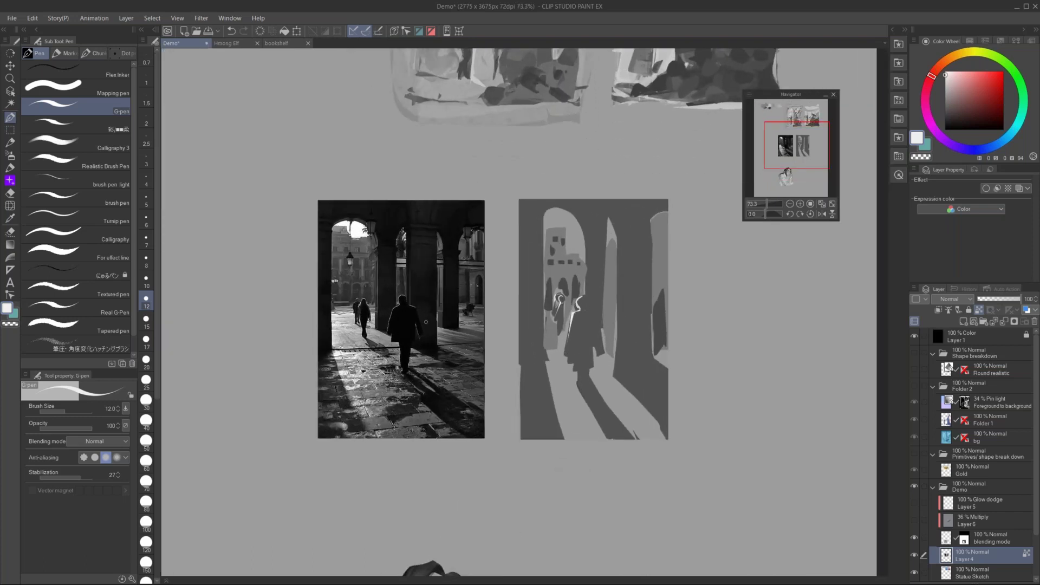
{"action": "left_click", "coordinate": [152, 18]}
{"action": "mouse_move", "coordinate": [188, 20]}
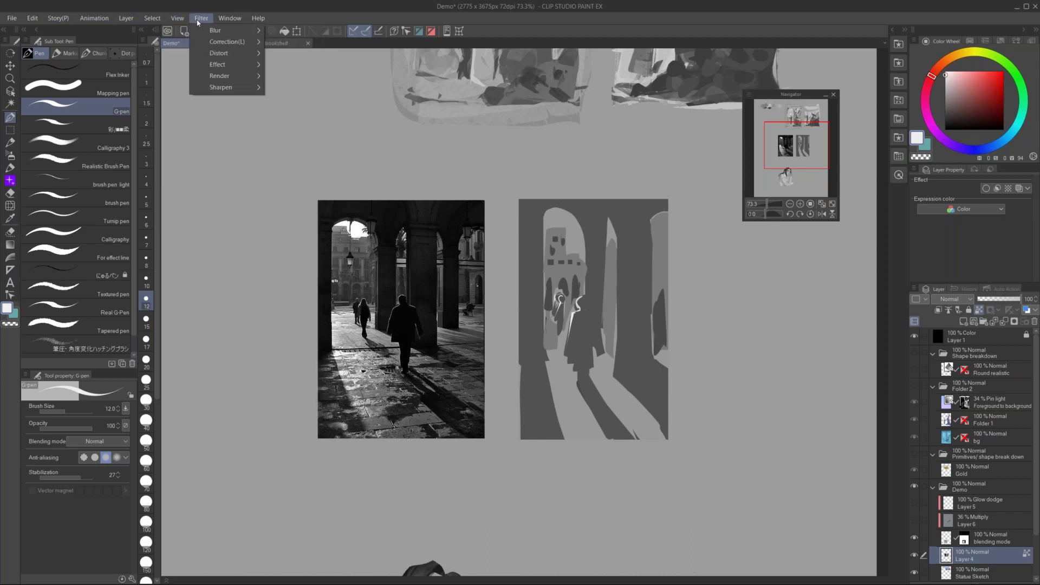
{"action": "mouse_move", "coordinate": [145, 19]}
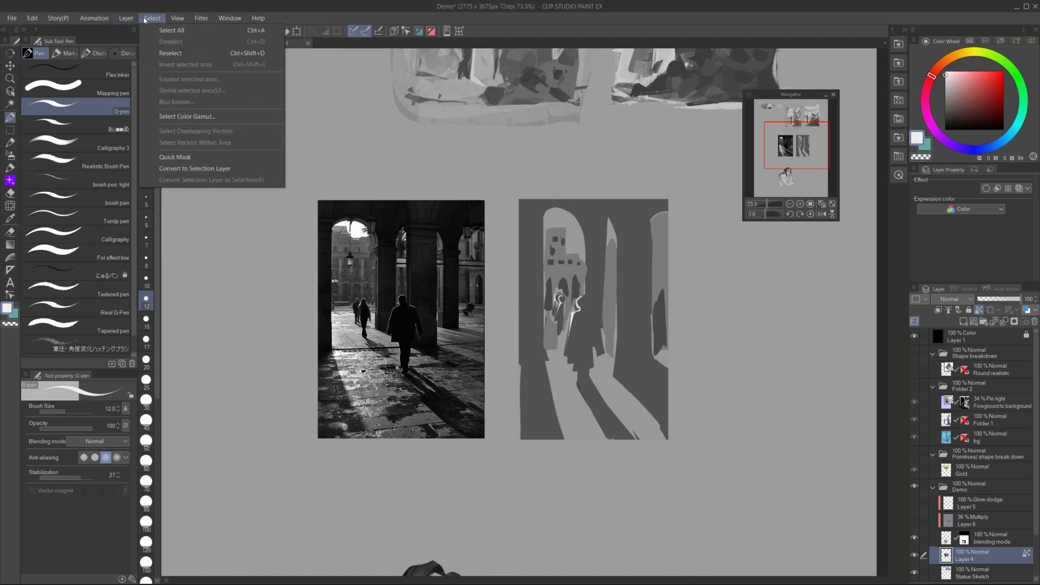
{"action": "left_click", "coordinate": [187, 116]}
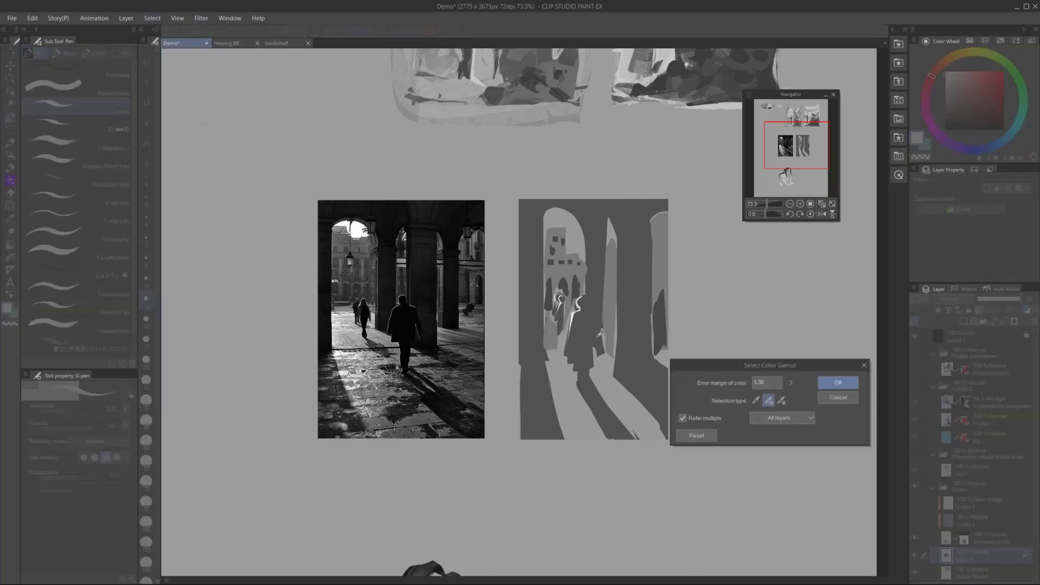
{"action": "left_click", "coordinate": [791, 382]}
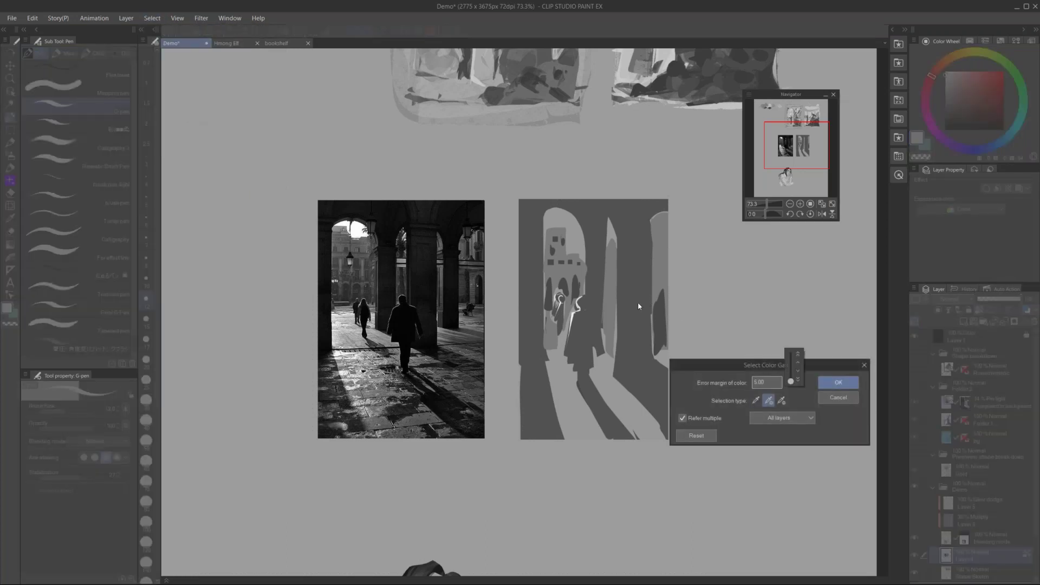
{"action": "left_click", "coordinate": [757, 409]}
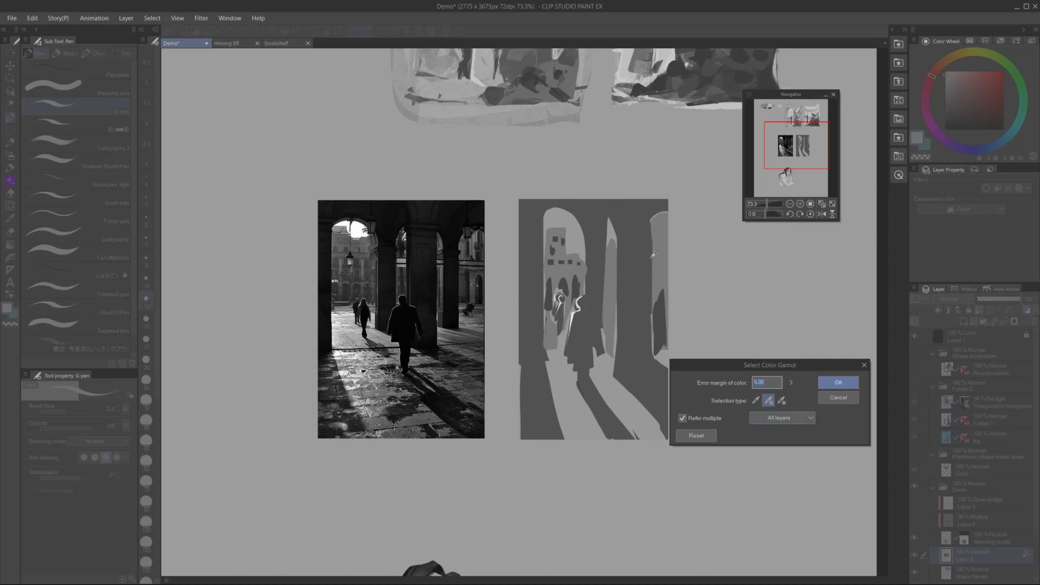
{"action": "left_click", "coordinate": [645, 277]}
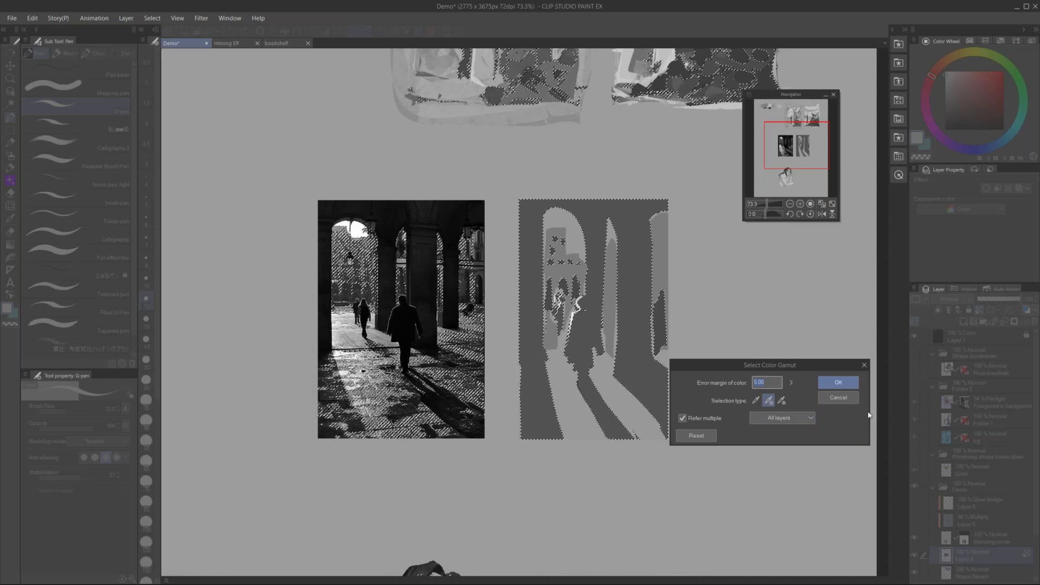
{"action": "left_click", "coordinate": [839, 383]}
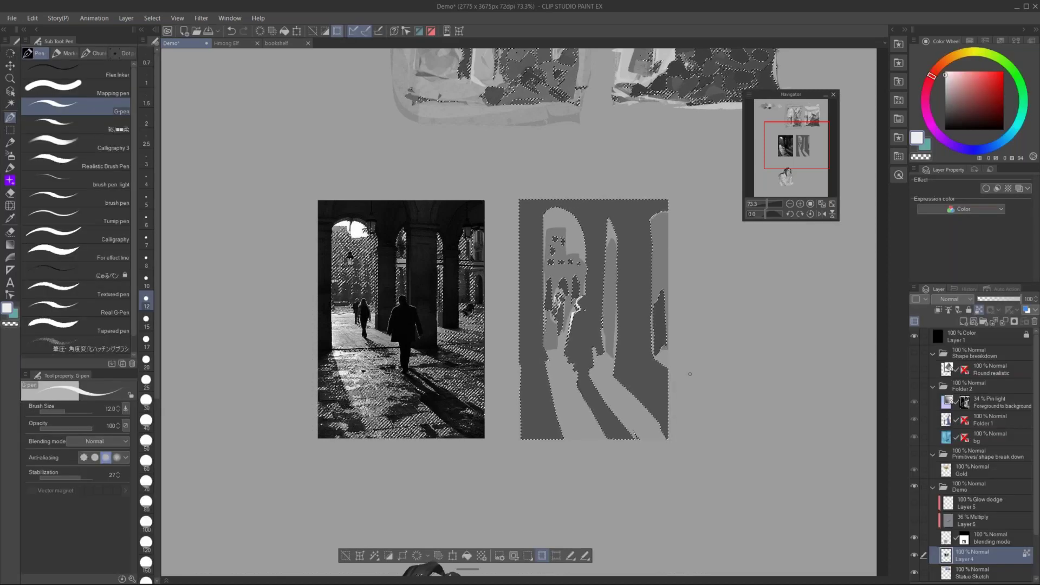
{"action": "key", "text": "ctrl+d"}
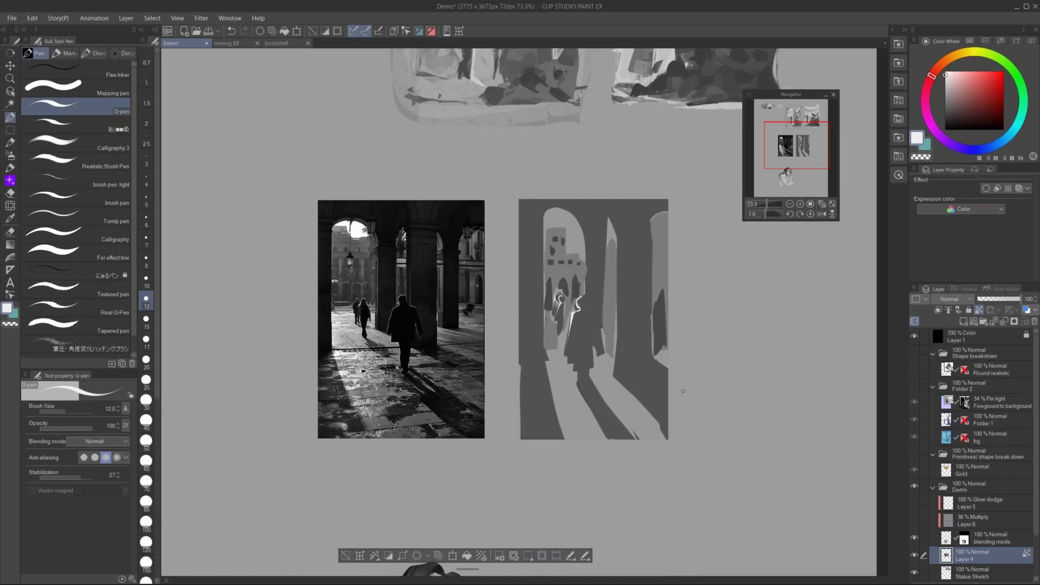
Darken the selected dark shapes of the study to a near-black grey with the Soft airbrush at size 400
{"action": "key", "text": "b"}
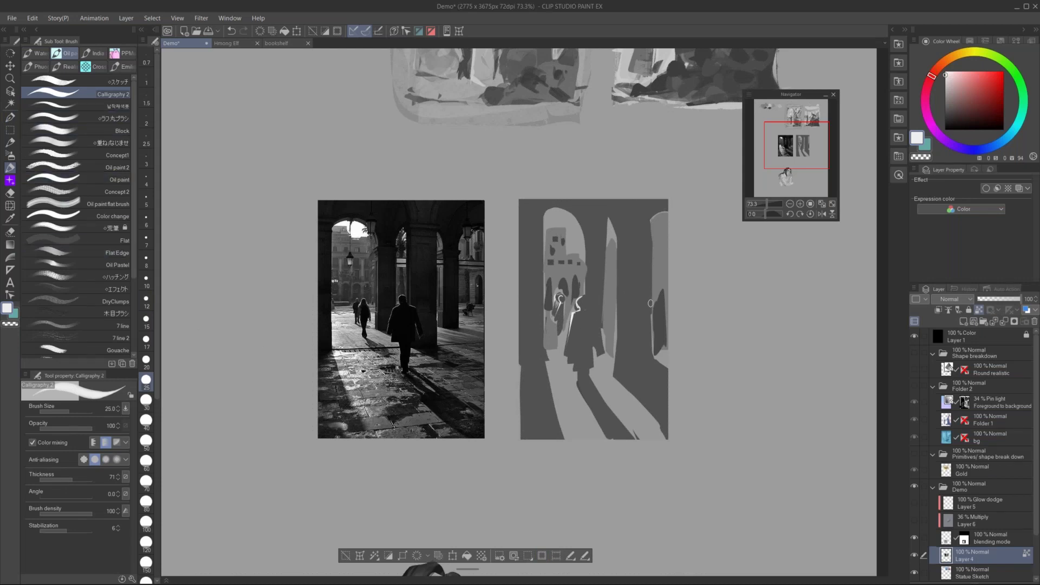
{"action": "key", "text": "b"}
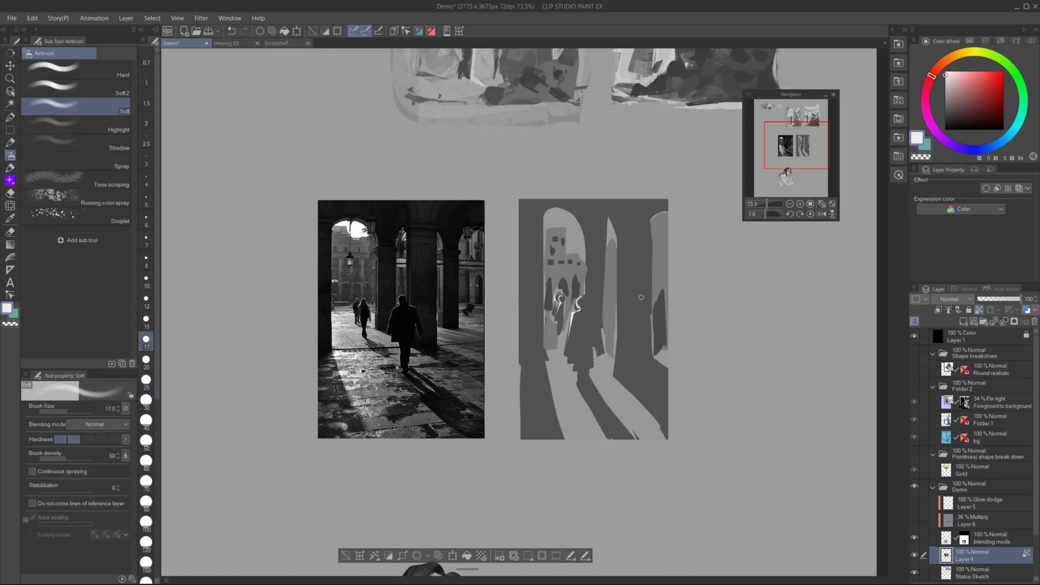
{"action": "key", "text": "bracketright"}
{"action": "key", "text": "bracketright"}
{"action": "key", "text": "bracketright"}
{"action": "key", "text": "bracketright"}
{"action": "key", "text": "bracketright"}
{"action": "key", "text": "bracketright"}
{"action": "key", "text": "bracketright"}
{"action": "key", "text": "bracketright"}
{"action": "key", "text": "bracketright"}
{"action": "key", "text": "bracketright"}
{"action": "key", "text": "bracketright"}
{"action": "key", "text": "bracketright"}
{"action": "key", "text": "bracketright"}
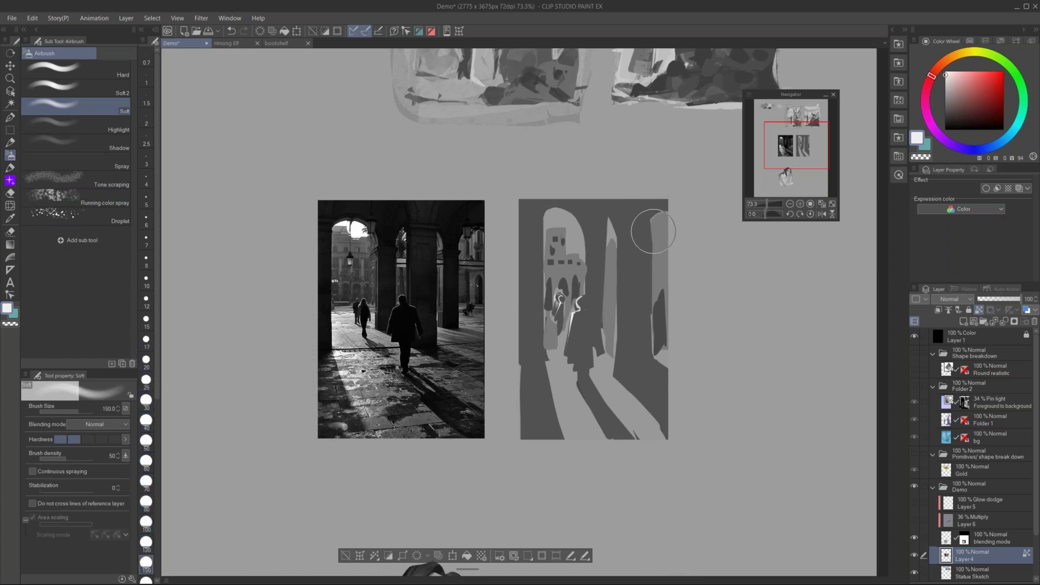
{"action": "left_click", "coordinate": [945, 115]}
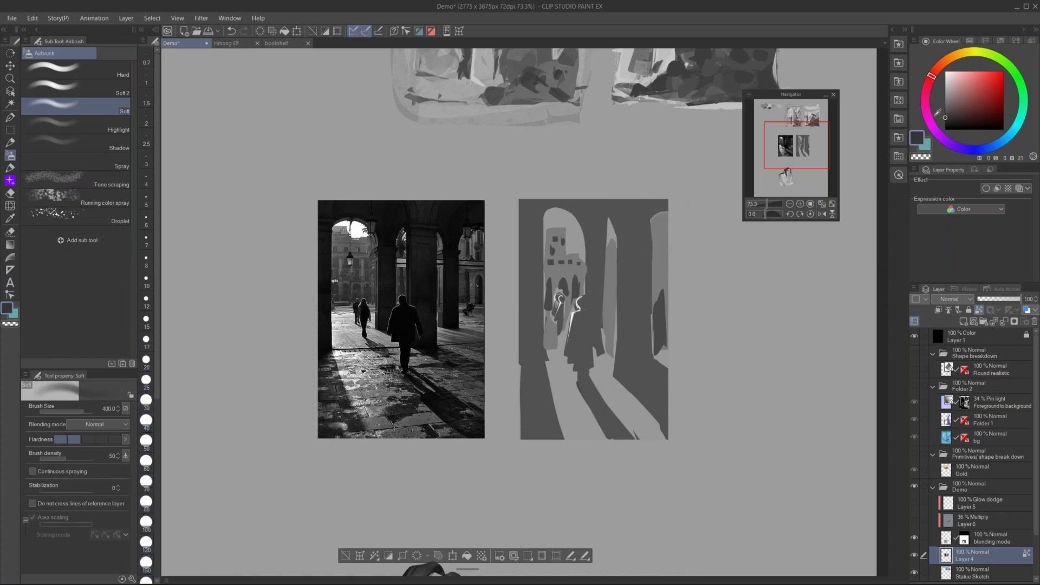
{"action": "mouse_move", "coordinate": [536, 303]}
{"action": "left_mouse_down"}
{"action": "mouse_move", "coordinate": [534, 261]}
{"action": "mouse_move", "coordinate": [610, 214]}
{"action": "mouse_move", "coordinate": [646, 268]}
{"action": "mouse_move", "coordinate": [644, 375]}
{"action": "mouse_move", "coordinate": [521, 369]}
{"action": "left_mouse_up"}
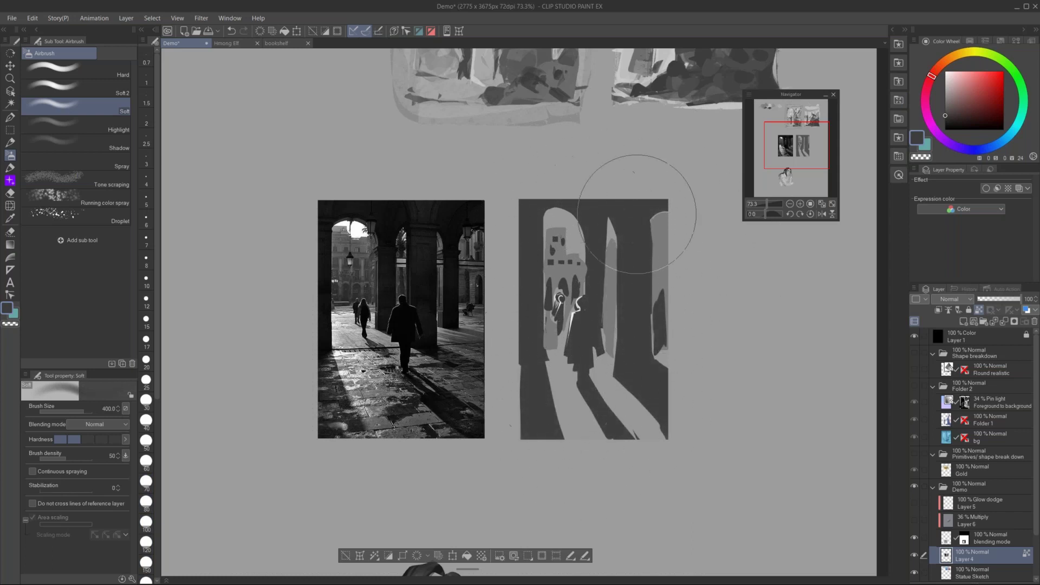
{"action": "left_click", "coordinate": [946, 120]}
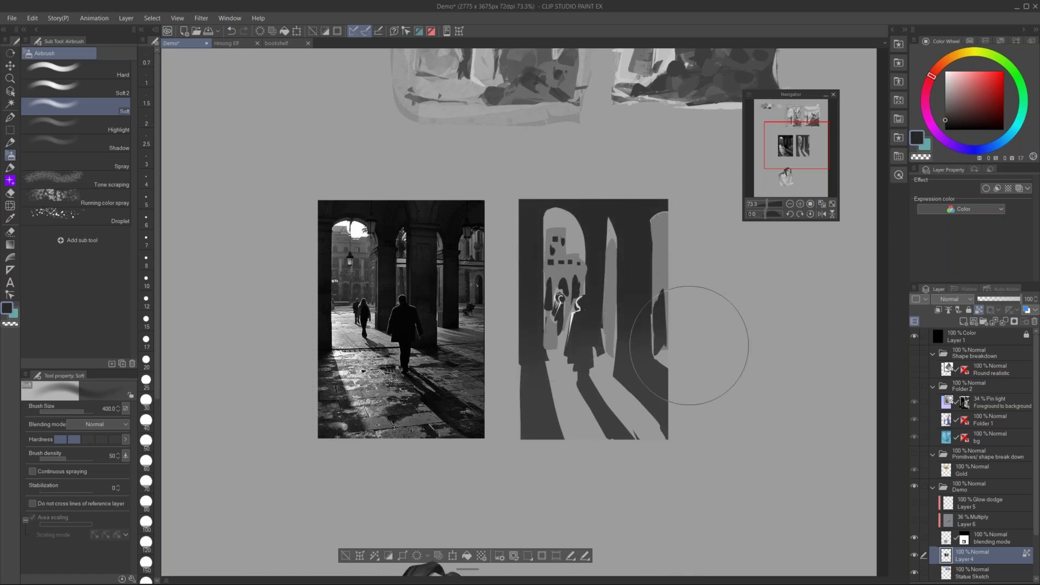
Hide the black Color-mode Layer 1 at the top of the layer stack to view the artwork in its original colours
{"action": "scroll", "coordinate": [692, 339], "scroll_direction": "down", "scroll_amount": 2}
{"action": "scroll", "coordinate": [702, 391], "scroll_direction": "up", "scroll_amount": 1}
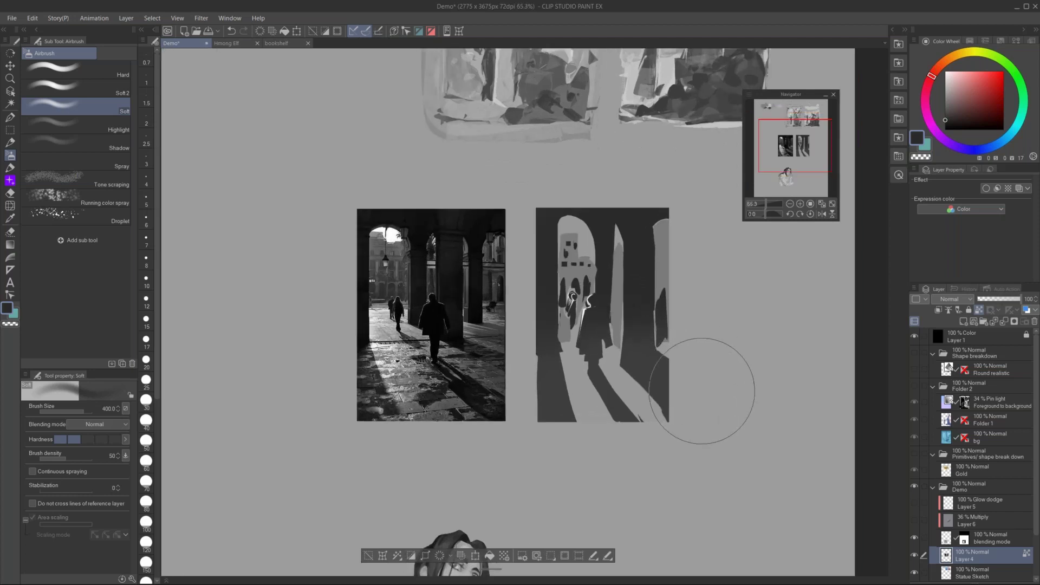
{"action": "scroll", "coordinate": [702, 392], "scroll_direction": "up", "scroll_amount": 1}
{"action": "scroll", "coordinate": [641, 362], "scroll_direction": "up", "scroll_amount": 2}
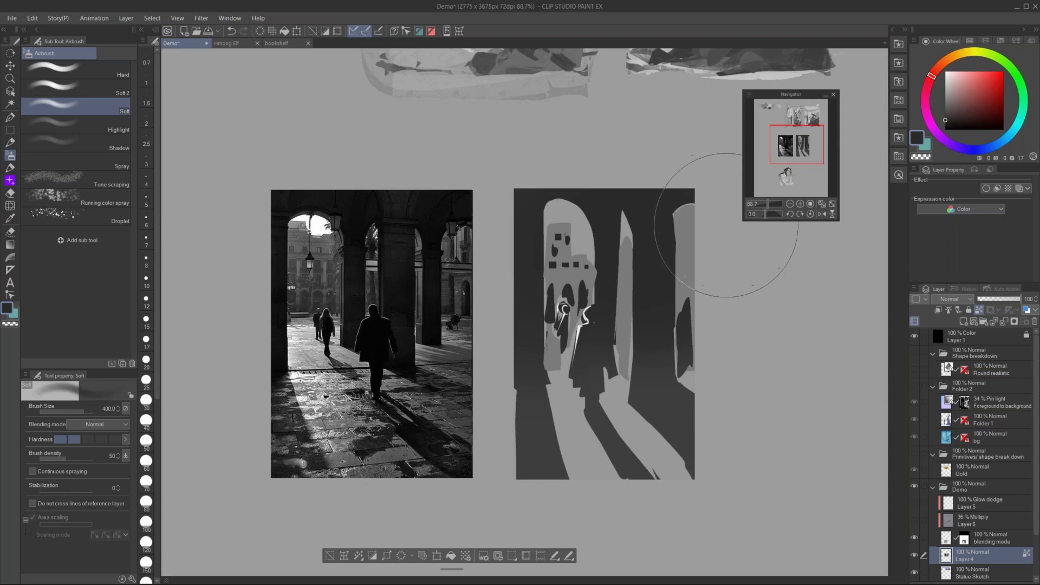
{"action": "scroll", "coordinate": [719, 414], "scroll_direction": "down", "scroll_amount": 2}
{"action": "scroll", "coordinate": [719, 417], "scroll_direction": "up", "scroll_amount": 2}
{"action": "left_click_drag", "start_coordinate": [690, 368], "coordinate": [588, 323]}
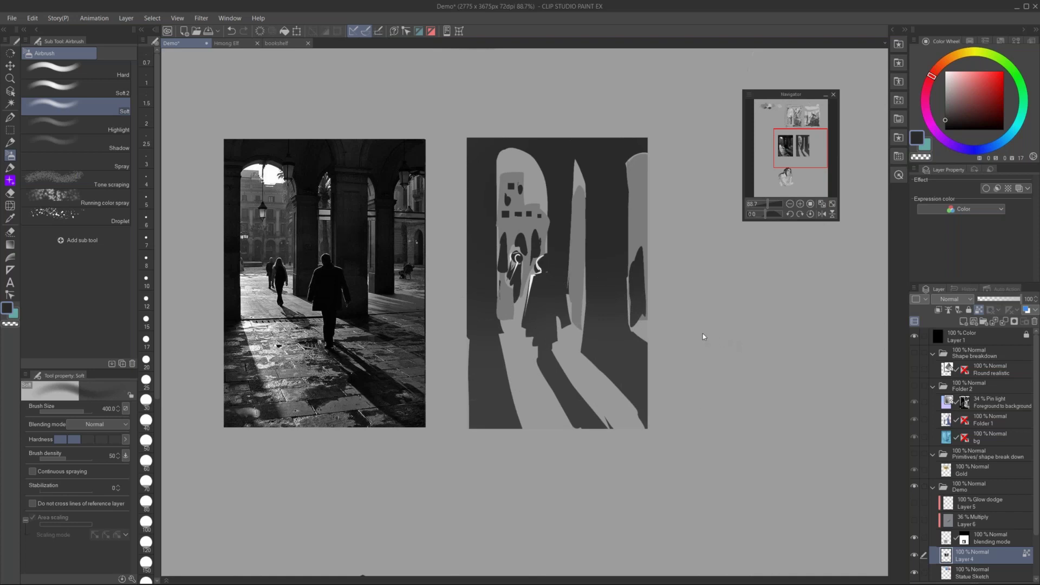
{"action": "mouse_move", "coordinate": [623, 342]}
{"action": "left_mouse_down"}
{"action": "mouse_move", "coordinate": [538, 300]}
{"action": "mouse_move", "coordinate": [631, 367]}
{"action": "left_mouse_up"}
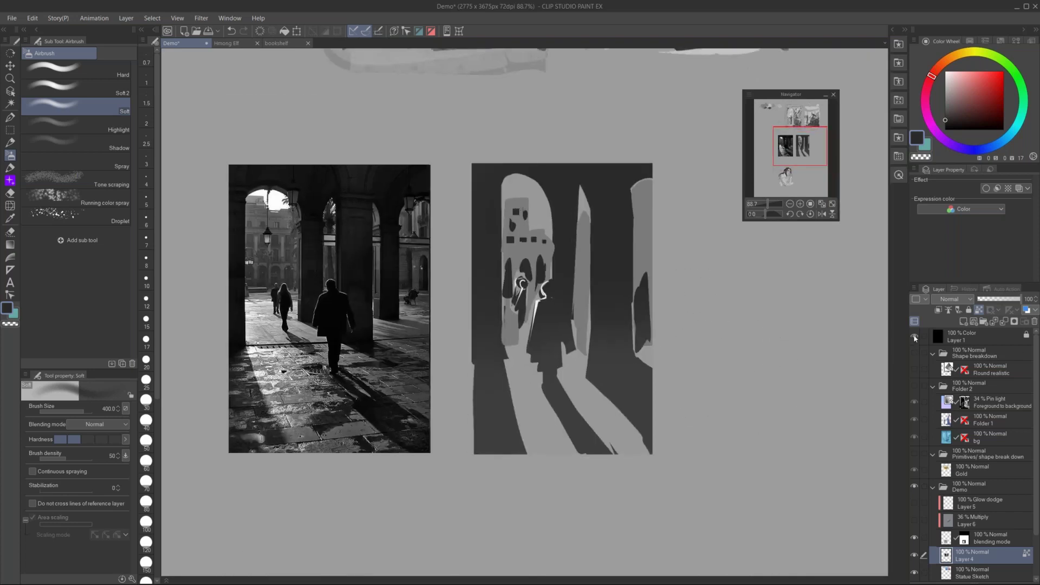
{"action": "left_click", "coordinate": [915, 339]}
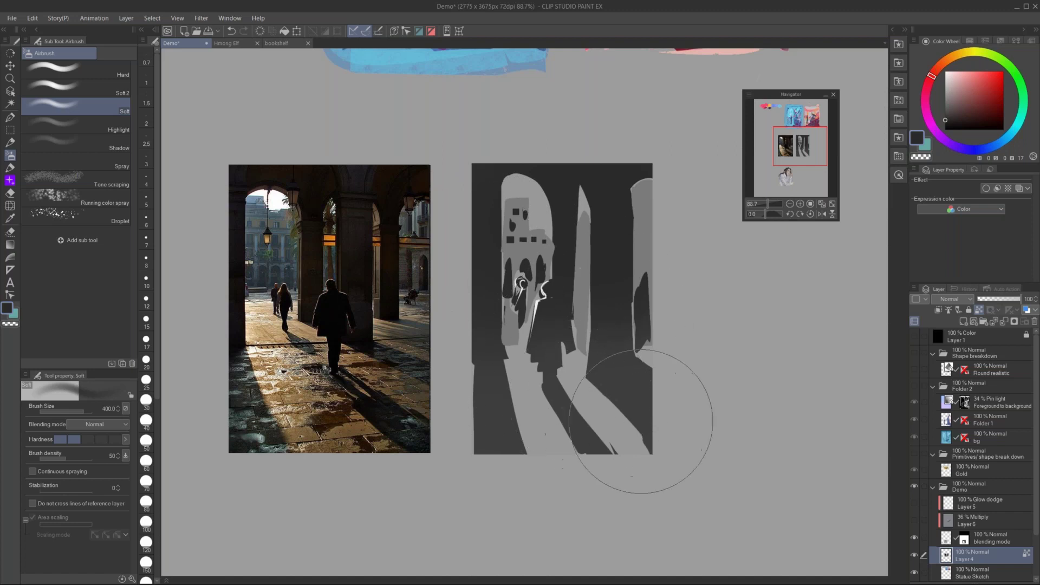
Select the 36% Multiply Layer 6 above the coloured portrait and make it visible
{"action": "scroll", "coordinate": [696, 432], "scroll_direction": "down", "scroll_amount": 10}
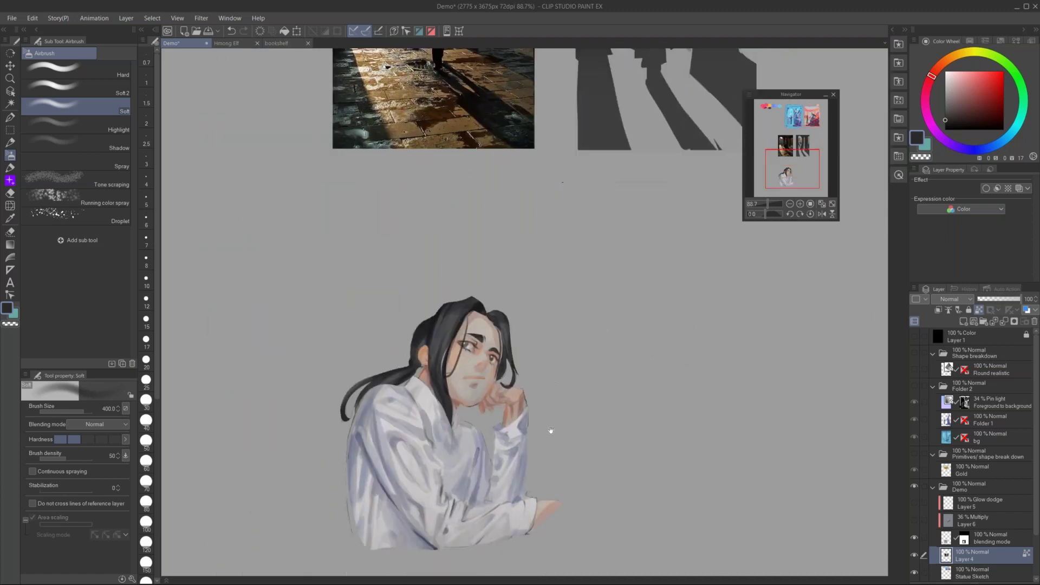
{"action": "left_click_drag", "start_coordinate": [589, 376], "coordinate": [632, 351]}
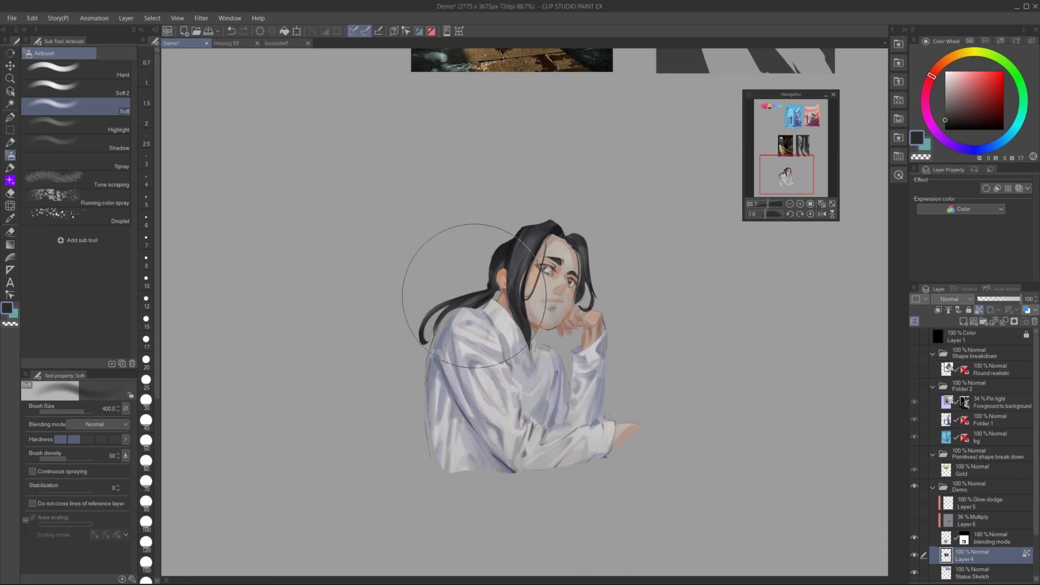
{"action": "left_click", "coordinate": [969, 523]}
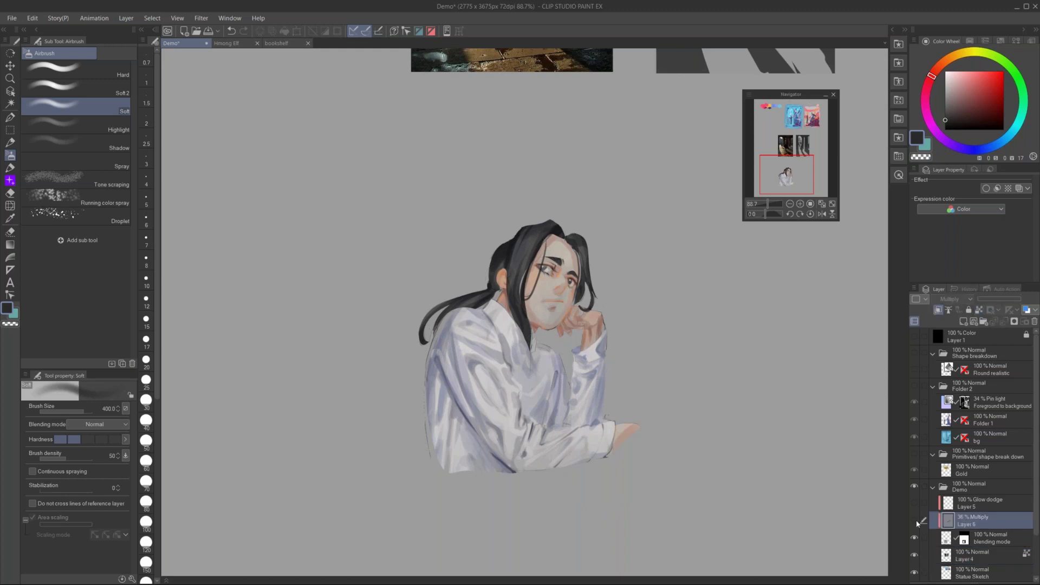
{"action": "left_click", "coordinate": [915, 522]}
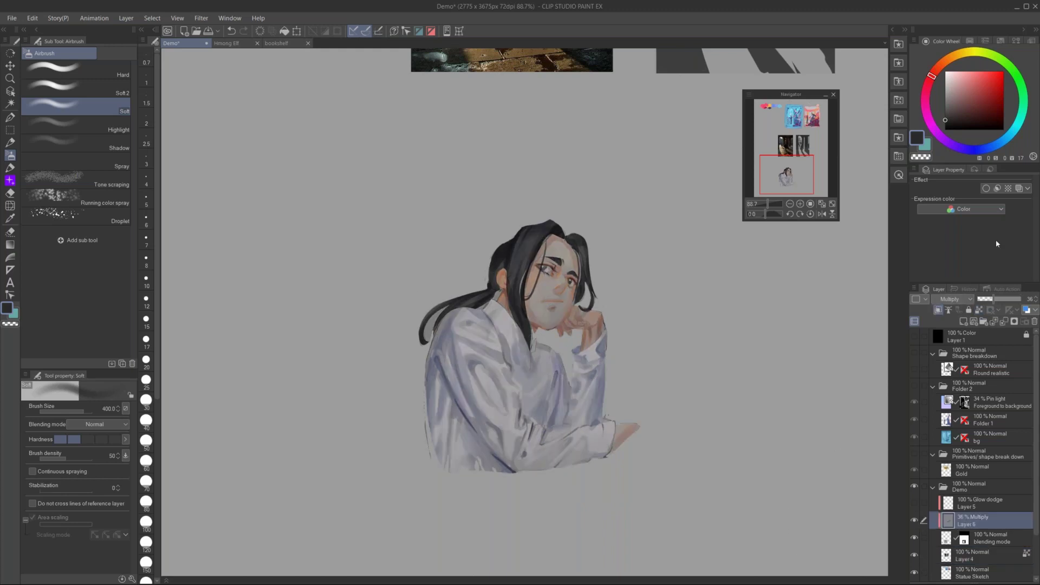
Fill the Multiply layer with a muted grey-blue (192, 15, 58) and fine-tune its brightness with a Hue/Saturation/Luminosity adjustment
{"action": "left_click", "coordinate": [1010, 134]}
{"action": "left_click_drag", "start_coordinate": [952, 95], "coordinate": [955, 95]}
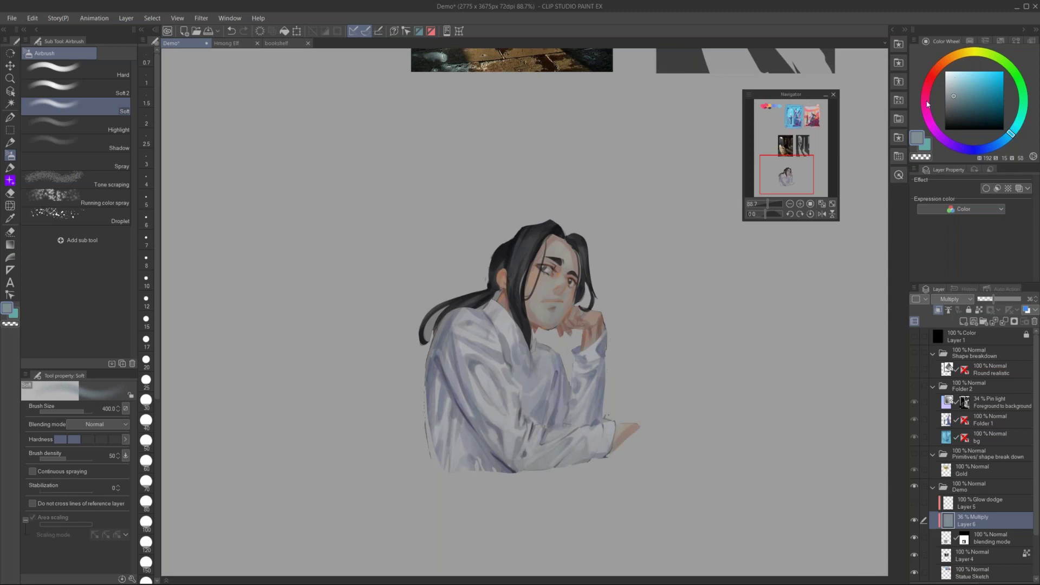
{"action": "key", "text": "ctrl+u"}
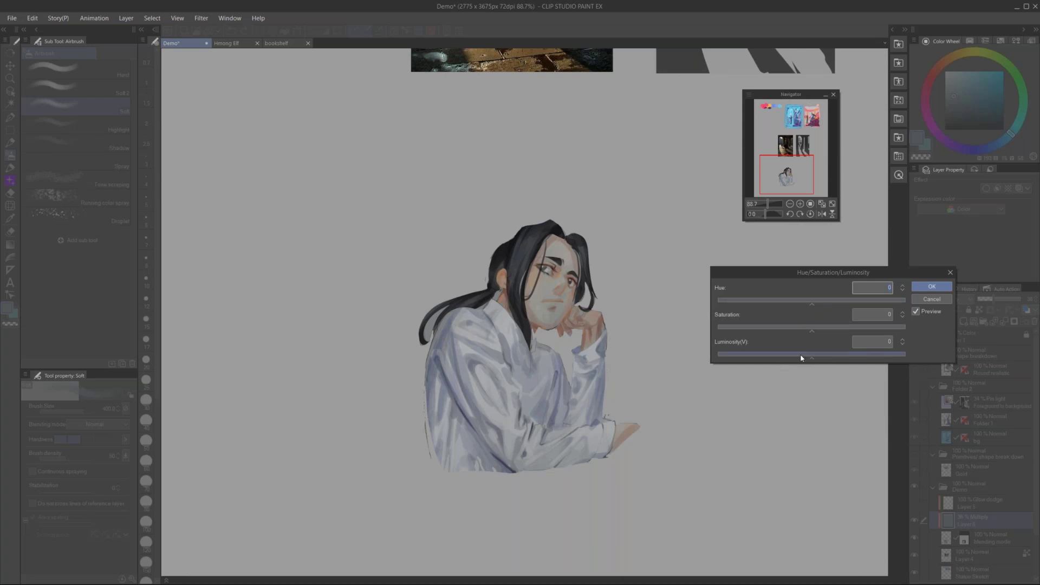
{"action": "left_click", "coordinate": [776, 355]}
{"action": "left_click_drag", "start_coordinate": [809, 360], "coordinate": [813, 360]}
{"action": "left_click", "coordinate": [932, 287]}
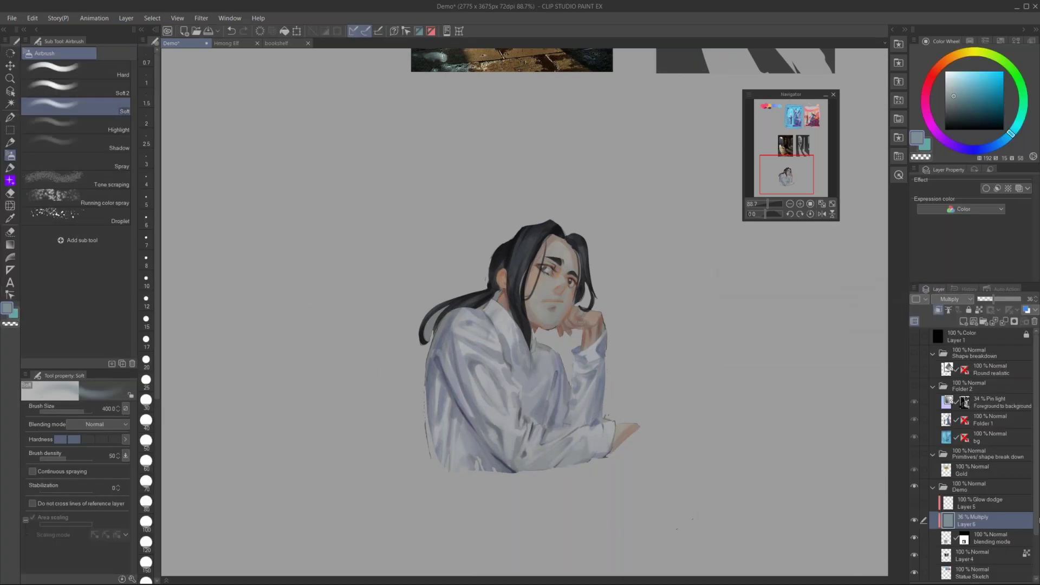
Show the Glow dodge Layer 5 and airbrush a muted orange (23, 44, 70) glow over the portrait's face and shirt at size 400
{"action": "left_click", "coordinate": [995, 507]}
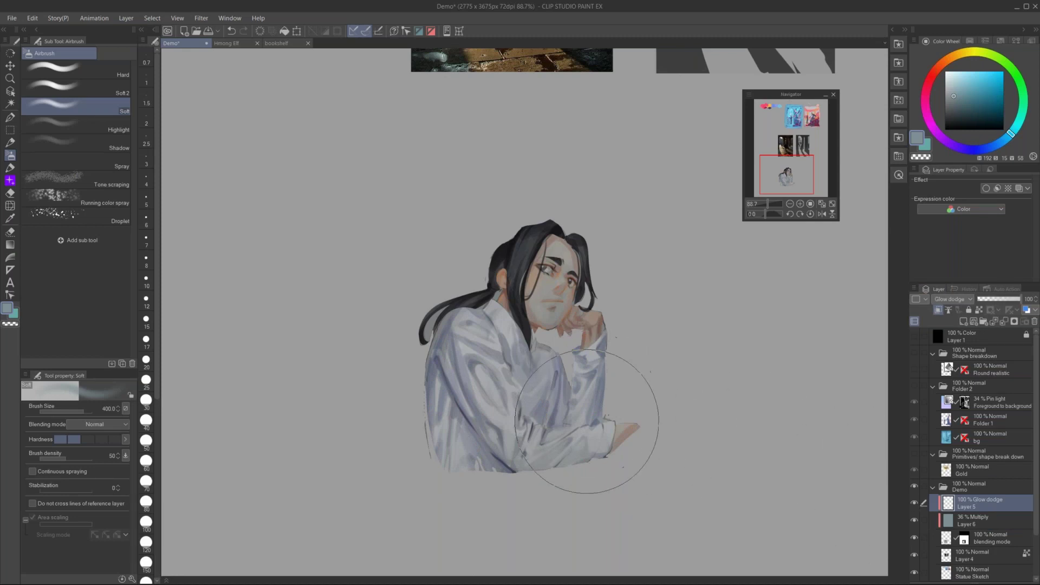
{"action": "left_click", "coordinate": [945, 61]}
{"action": "left_click", "coordinate": [971, 89]}
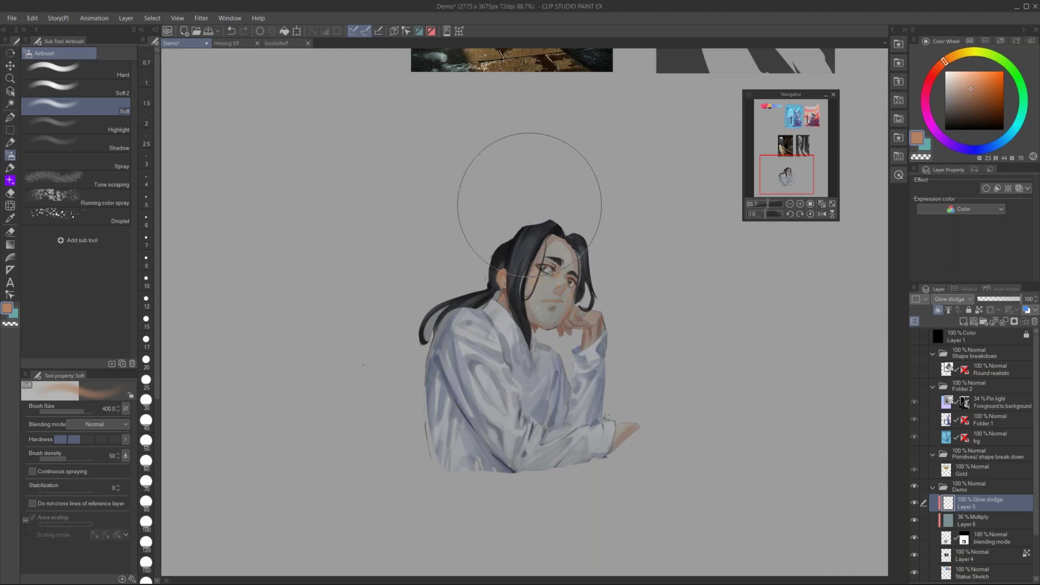
{"action": "mouse_move", "coordinate": [564, 254]}
{"action": "left_mouse_down"}
{"action": "mouse_move", "coordinate": [515, 369]}
{"action": "mouse_move", "coordinate": [555, 243]}
{"action": "mouse_move", "coordinate": [475, 427]}
{"action": "mouse_move", "coordinate": [529, 267]}
{"action": "mouse_move", "coordinate": [590, 194]}
{"action": "left_mouse_up"}
{"action": "key", "text": "ctrl+z"}
{"action": "mouse_move", "coordinate": [569, 243]}
{"action": "left_mouse_down"}
{"action": "mouse_move", "coordinate": [450, 495]}
{"action": "mouse_move", "coordinate": [498, 315]}
{"action": "mouse_move", "coordinate": [566, 208]}
{"action": "mouse_move", "coordinate": [586, 222]}
{"action": "mouse_move", "coordinate": [522, 331]}
{"action": "mouse_move", "coordinate": [488, 423]}
{"action": "mouse_move", "coordinate": [579, 227]}
{"action": "mouse_move", "coordinate": [488, 455]}
{"action": "left_mouse_up"}
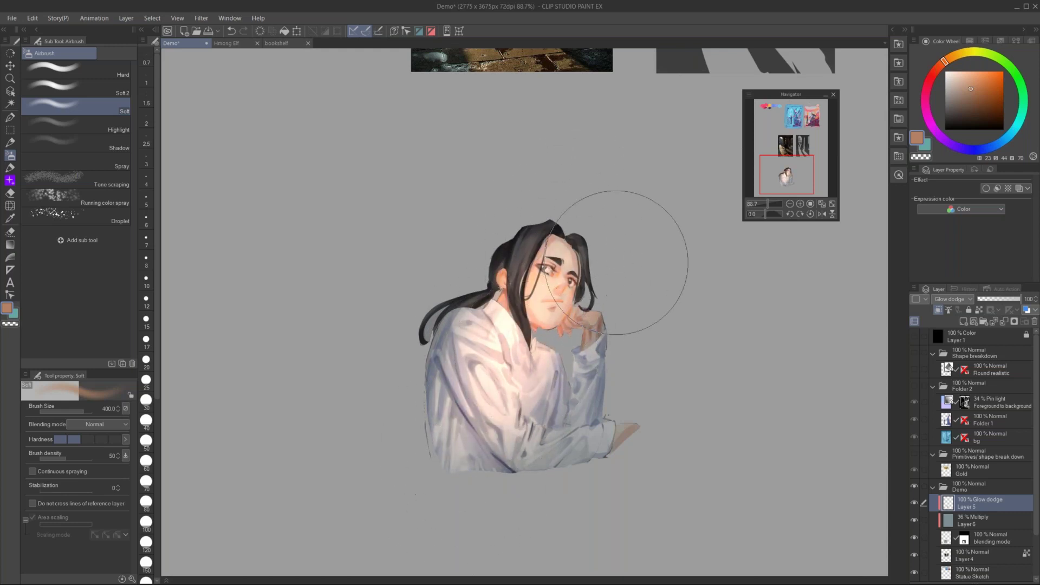
Carve shadow shapes out of the orange glow along the hair, face, neck and shirt folds with the Soft eraser at size 10
{"action": "key", "text": "e"}
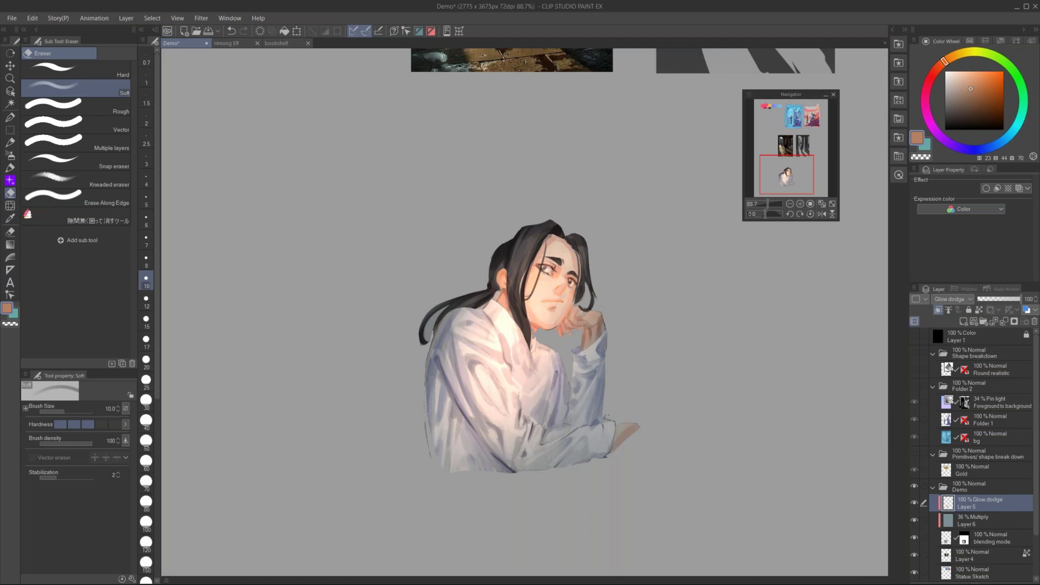
{"action": "left_click_drag", "start_coordinate": [548, 239], "coordinate": [524, 313]}
{"action": "left_click_drag", "start_coordinate": [557, 258], "coordinate": [559, 262]}
{"action": "left_click_drag", "start_coordinate": [567, 292], "coordinate": [563, 298]}
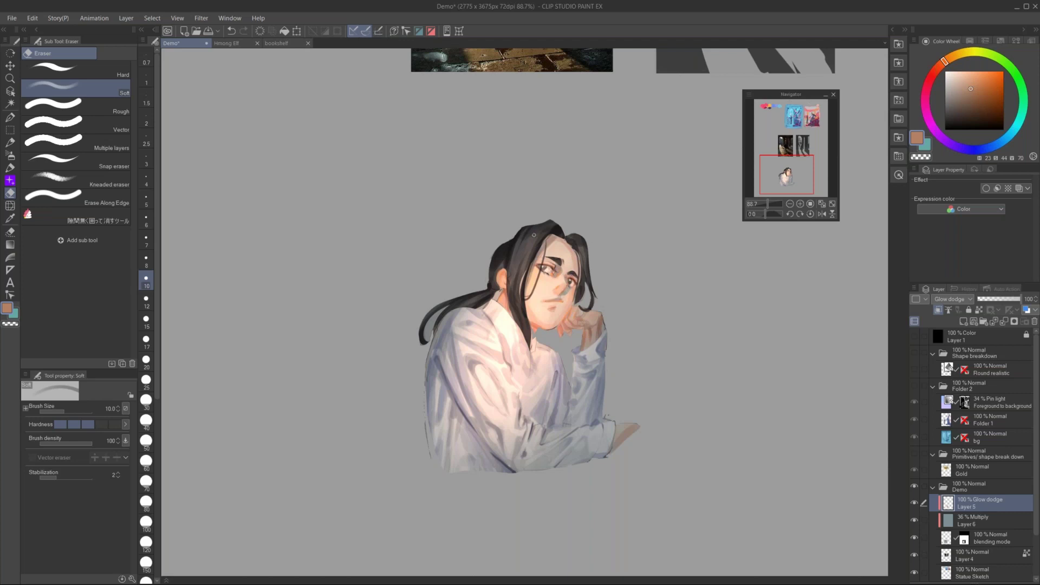
{"action": "left_click_drag", "start_coordinate": [504, 275], "coordinate": [504, 281]}
{"action": "left_click_drag", "start_coordinate": [502, 338], "coordinate": [510, 373]}
{"action": "left_click_drag", "start_coordinate": [528, 407], "coordinate": [531, 421]}
{"action": "mouse_move", "coordinate": [571, 356]}
{"action": "left_mouse_down"}
{"action": "mouse_move", "coordinate": [561, 399]}
{"action": "mouse_move", "coordinate": [554, 385]}
{"action": "mouse_move", "coordinate": [524, 389]}
{"action": "mouse_move", "coordinate": [541, 382]}
{"action": "left_mouse_up"}
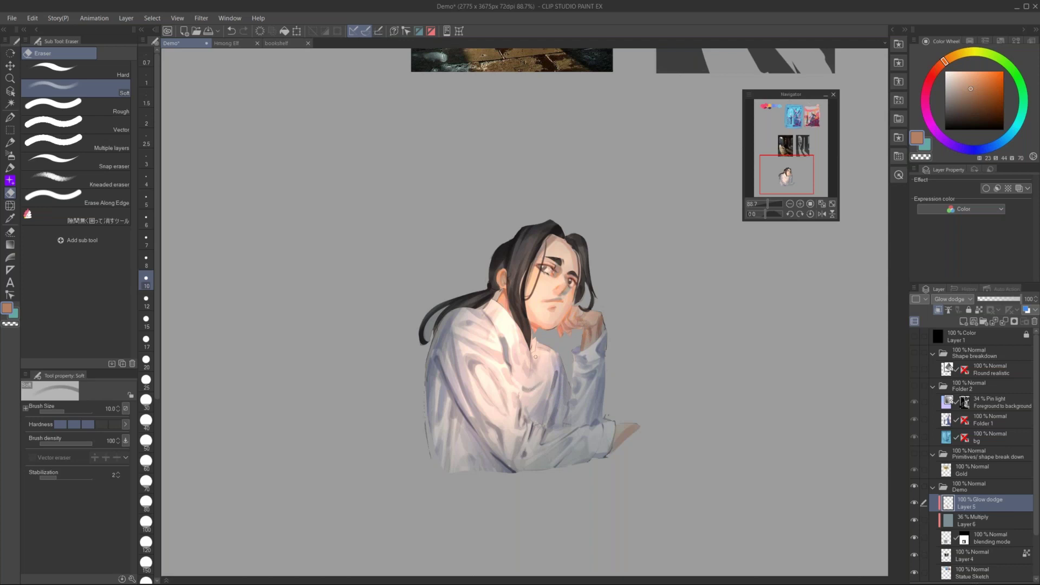
{"action": "mouse_move", "coordinate": [443, 372]}
{"action": "left_mouse_down"}
{"action": "mouse_move", "coordinate": [478, 445]}
{"action": "mouse_move", "coordinate": [448, 396]}
{"action": "mouse_move", "coordinate": [454, 423]}
{"action": "mouse_move", "coordinate": [460, 410]}
{"action": "mouse_move", "coordinate": [482, 448]}
{"action": "left_mouse_up"}
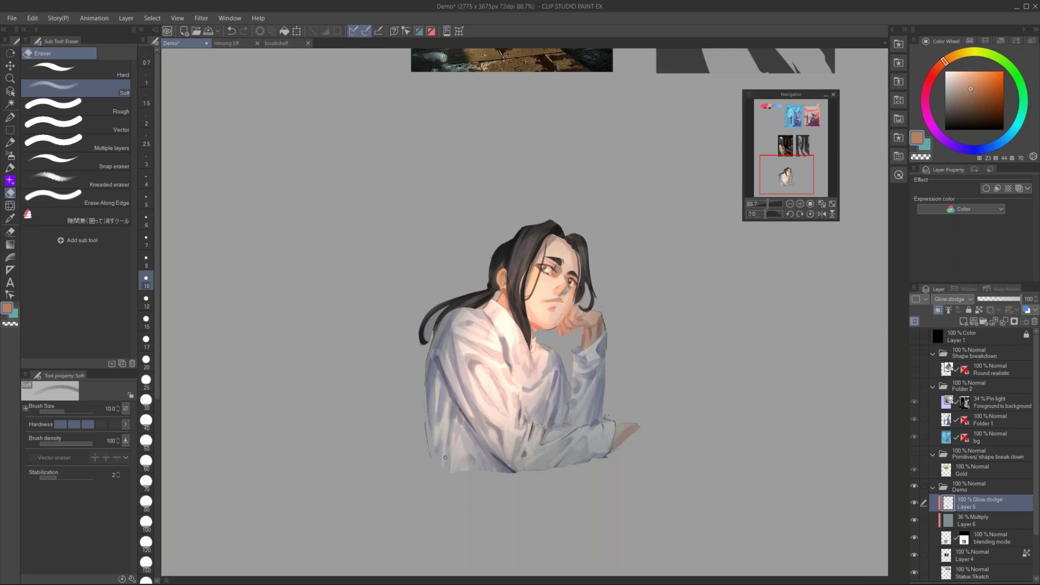
Switch to the bookshelf document, hide its Multiply shadow layer and look through the contents of the BG folder
{"action": "left_click", "coordinate": [279, 44]}
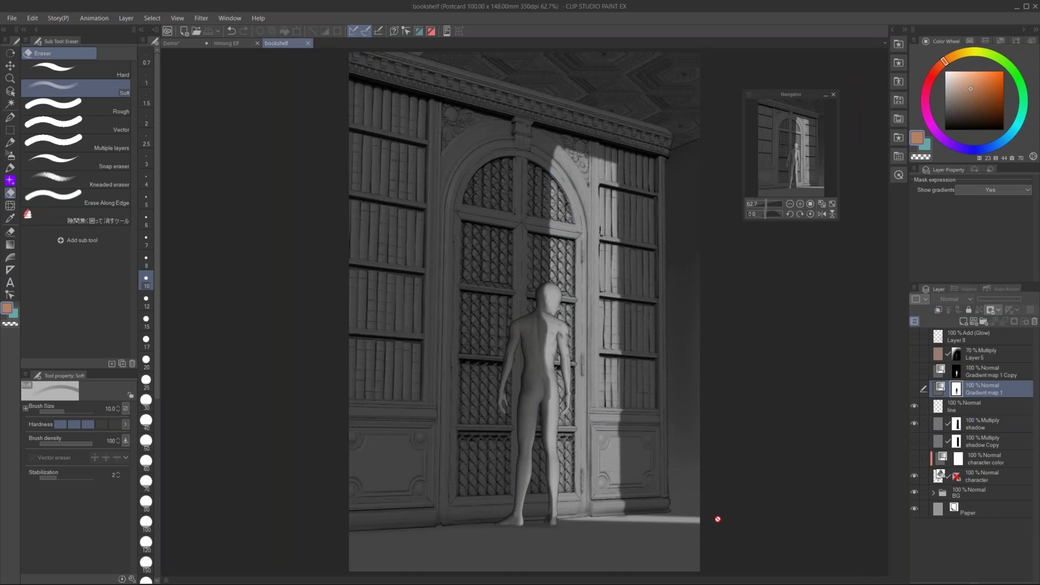
{"action": "left_click", "coordinate": [914, 423]}
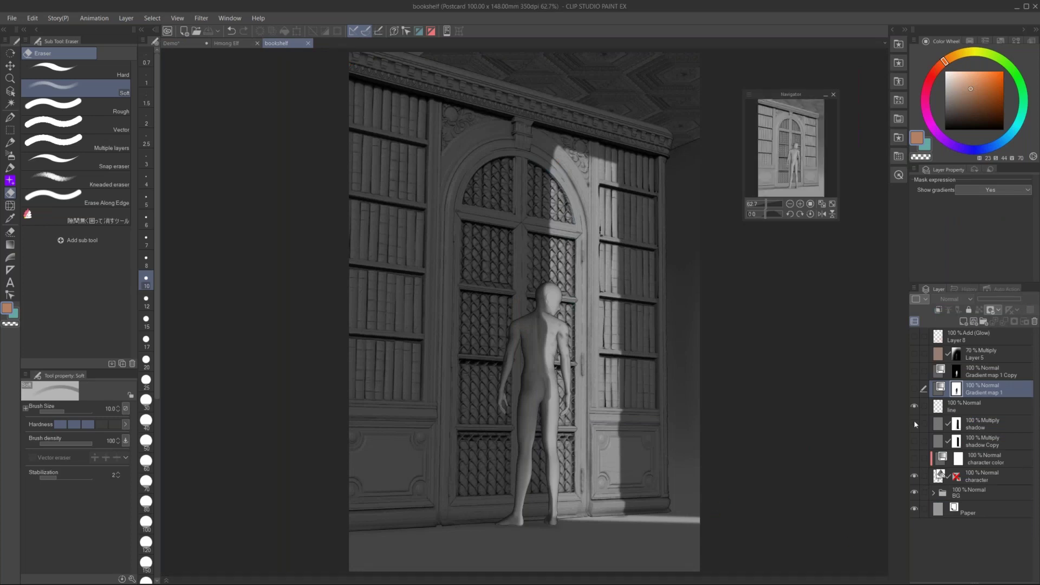
{"action": "left_click", "coordinate": [935, 493]}
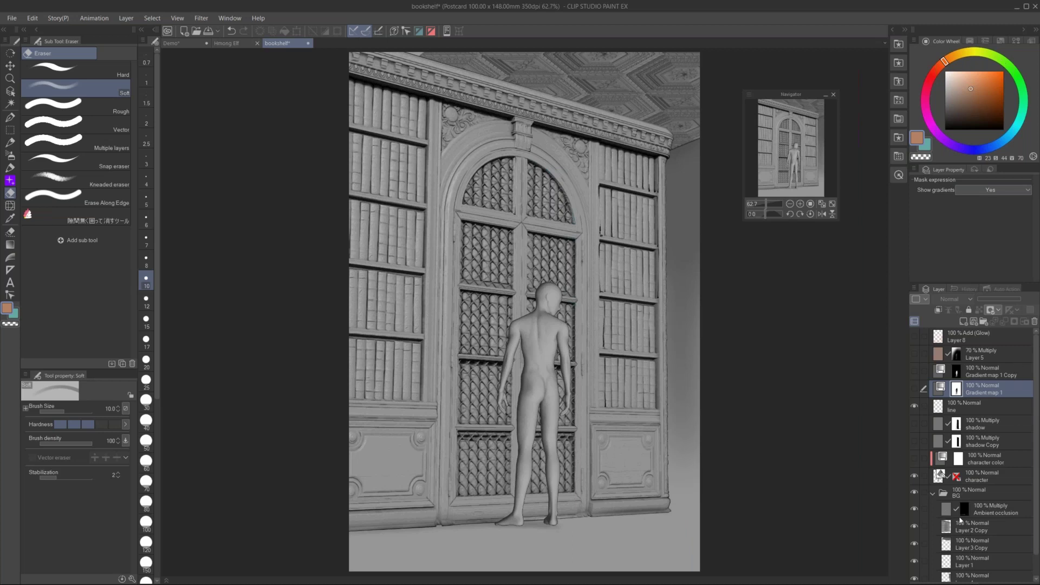
{"action": "left_click", "coordinate": [934, 493]}
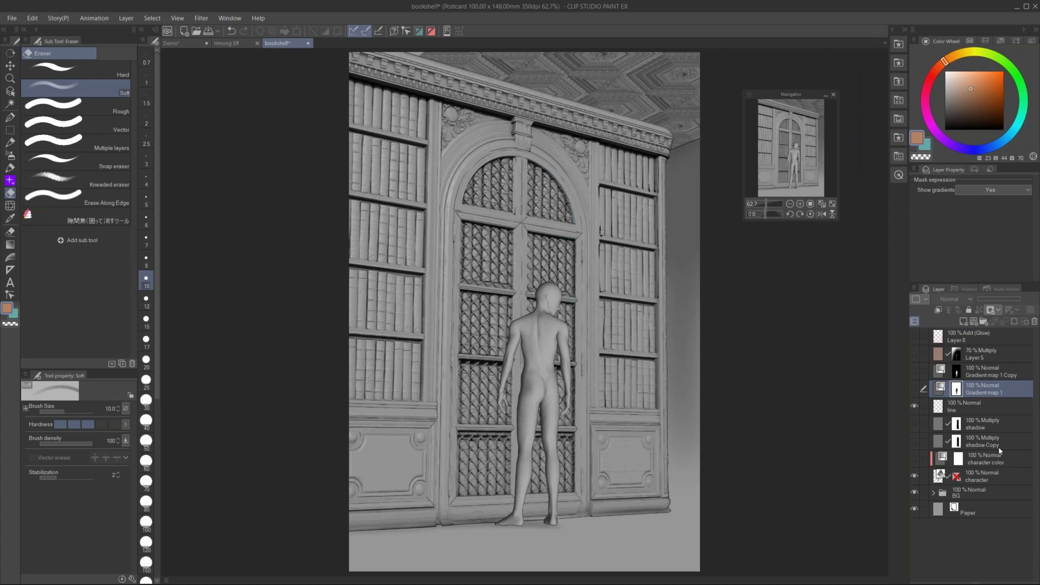
Compare the shadow Copy layer with the shadow layer, leave only shadow visible, and examine how its light wraps the figure and bookshelf
{"action": "left_click", "coordinate": [915, 442]}
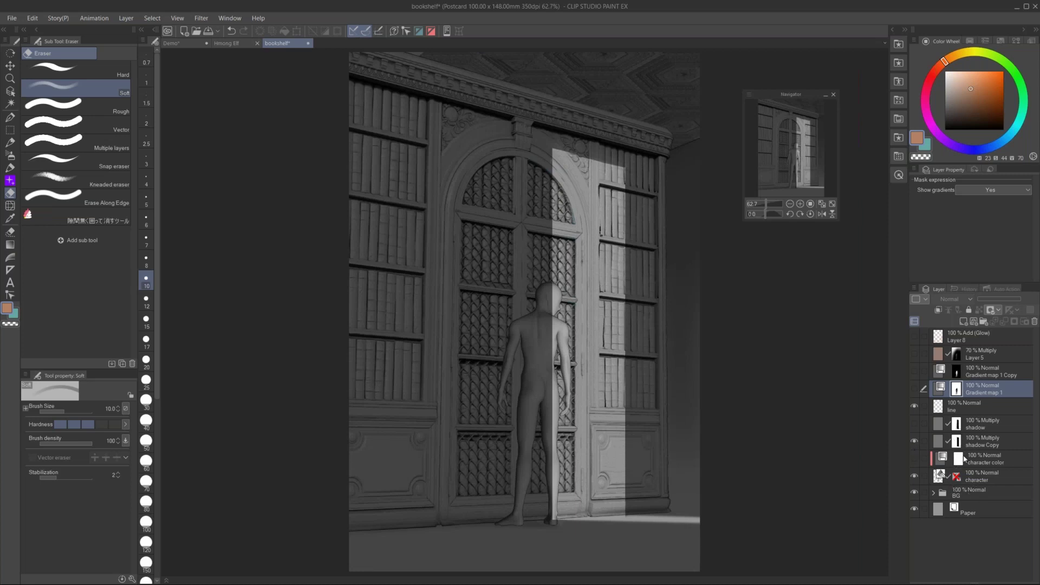
{"action": "left_click", "coordinate": [915, 440]}
{"action": "left_click", "coordinate": [915, 424]}
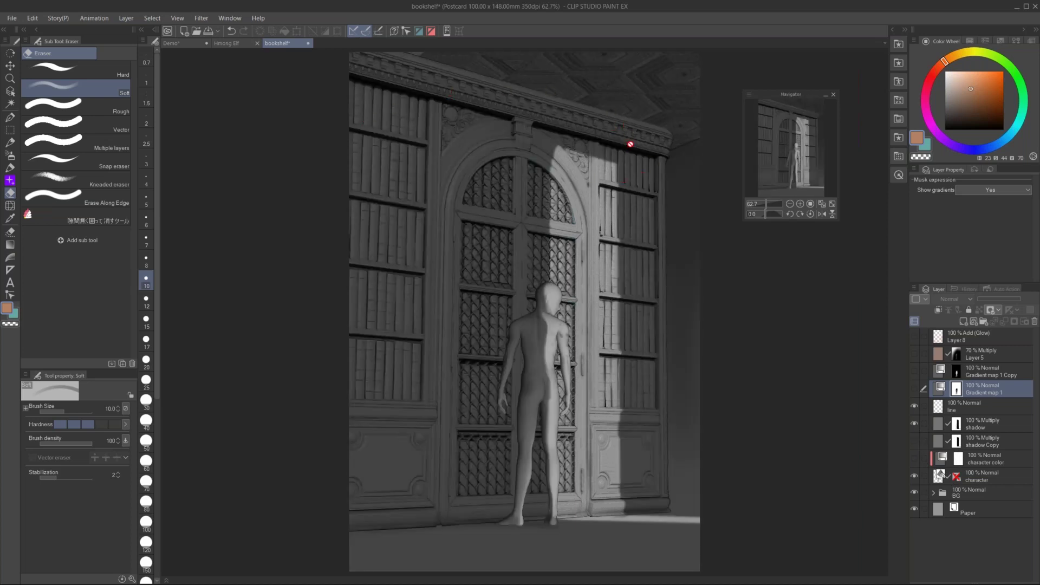
{"action": "scroll", "coordinate": [631, 148], "scroll_direction": "up", "scroll_amount": 2}
{"action": "scroll", "coordinate": [632, 213], "scroll_direction": "up", "scroll_amount": 1}
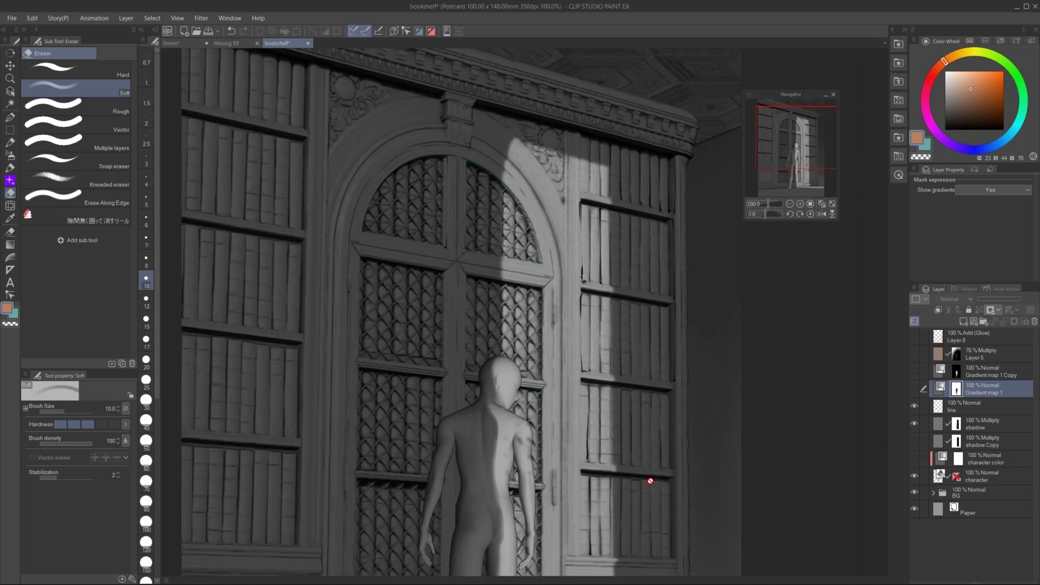
{"action": "left_click_drag", "start_coordinate": [612, 373], "coordinate": [590, 293]}
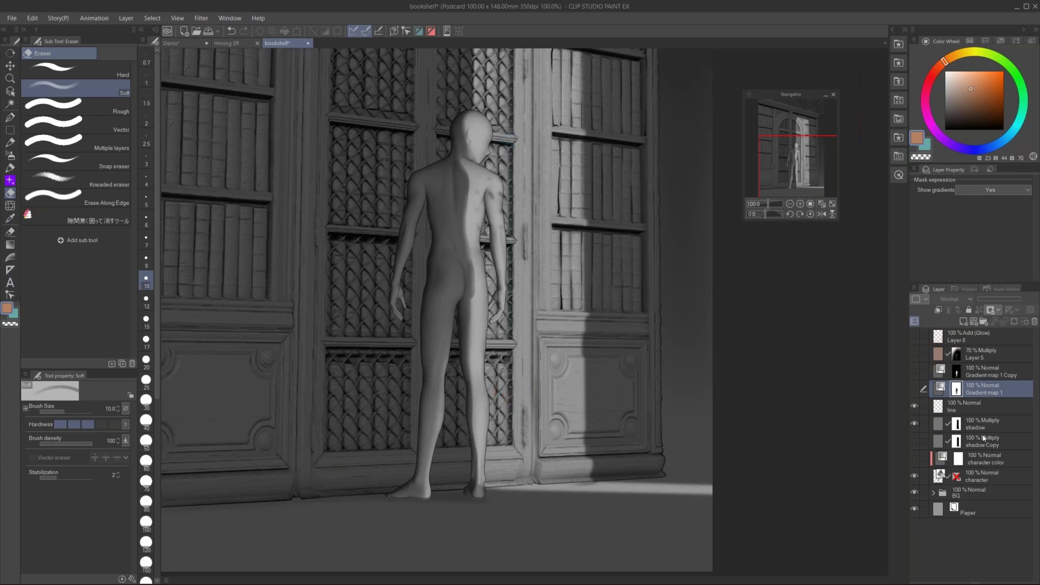
{"action": "scroll", "coordinate": [586, 314], "scroll_direction": "down", "scroll_amount": 1}
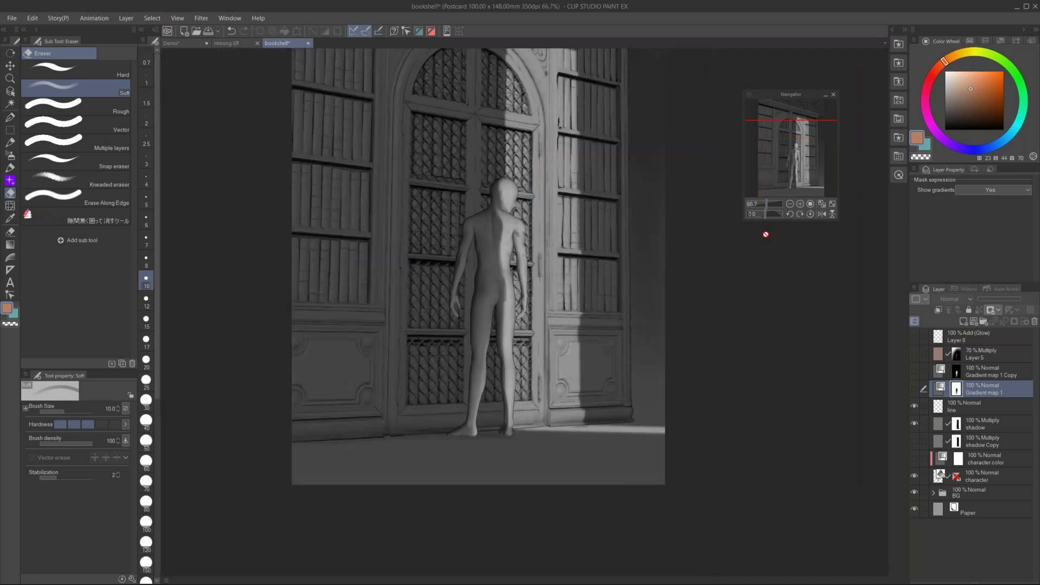
{"action": "left_click_drag", "start_coordinate": [648, 303], "coordinate": [629, 456]}
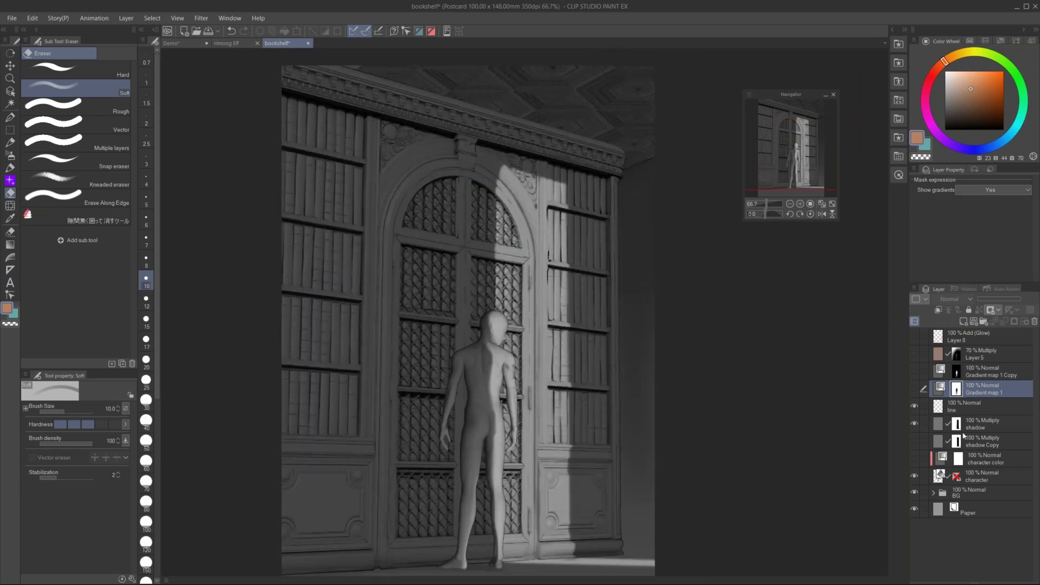
Preview the Gradient map 1 and Gradient map 1 Copy layers over the bookshelf scene, and hide both again
{"action": "left_click", "coordinate": [915, 389]}
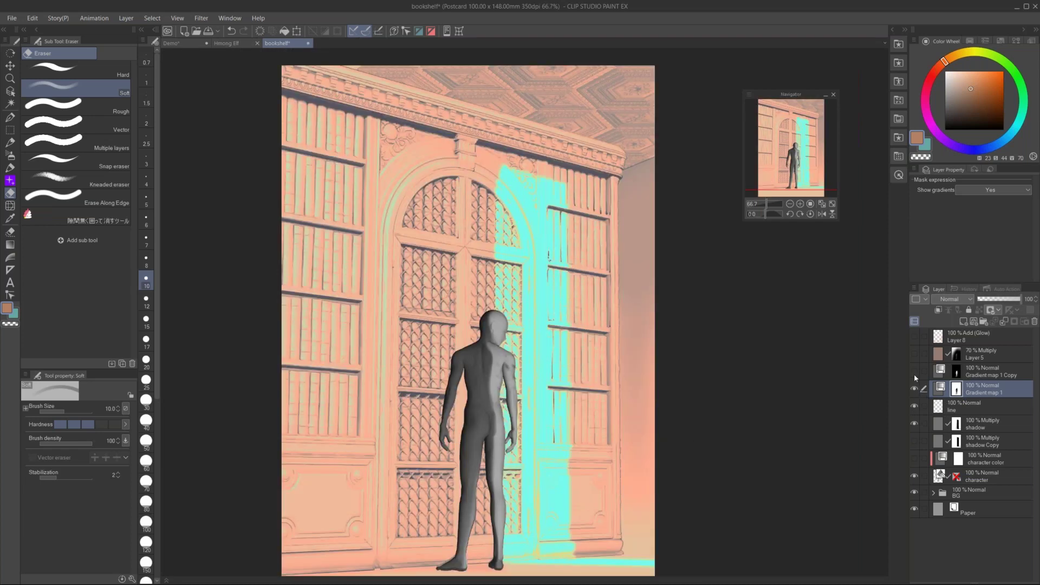
{"action": "left_click", "coordinate": [915, 372]}
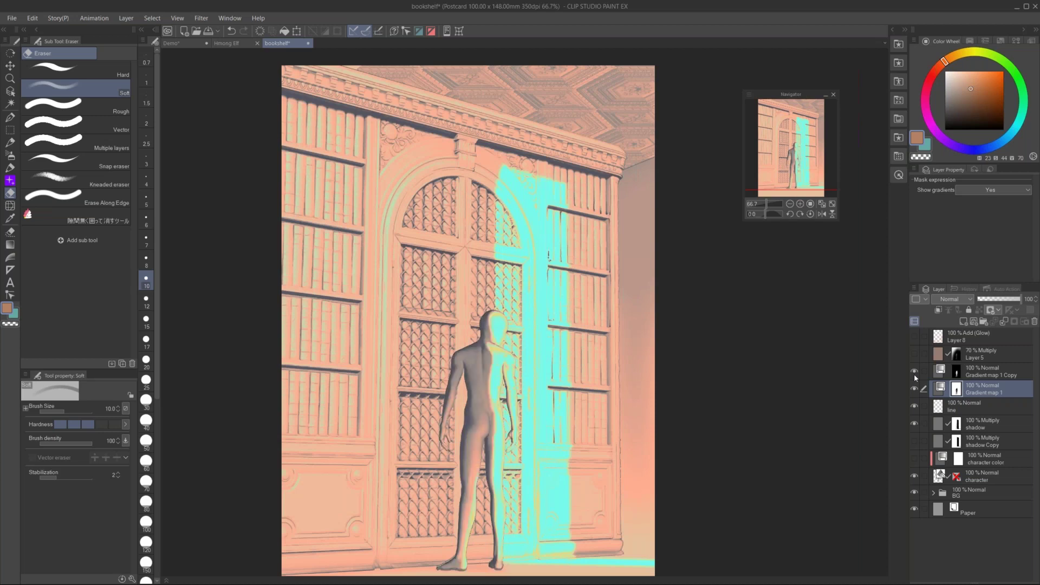
{"action": "left_click", "coordinate": [915, 373]}
{"action": "left_click", "coordinate": [915, 389]}
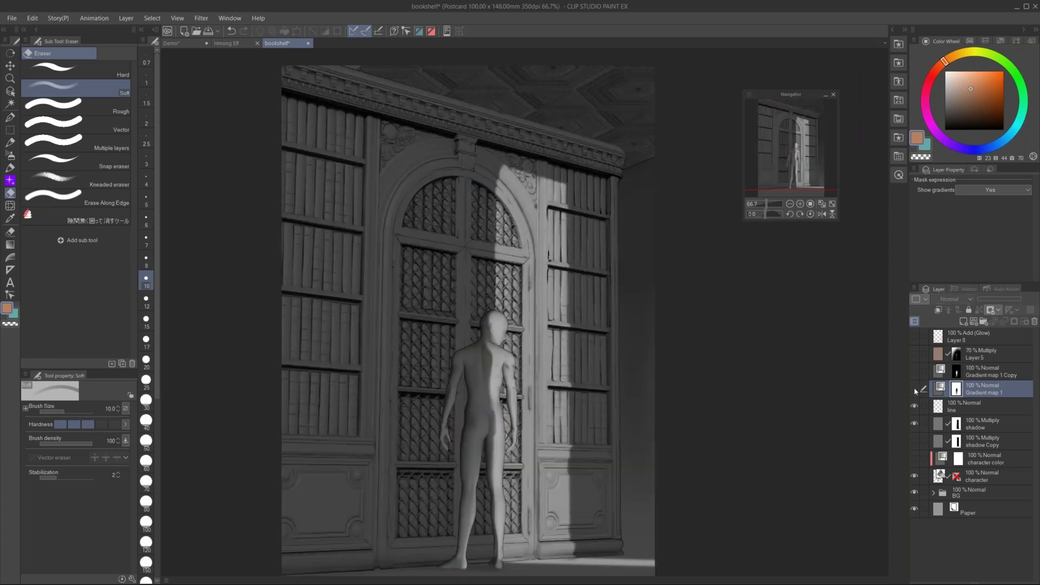
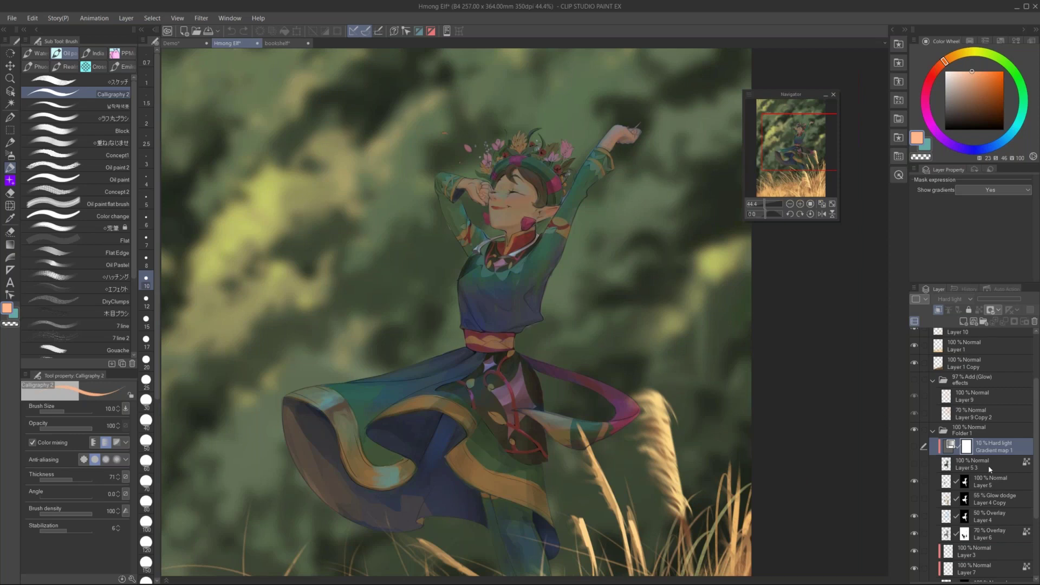
In the Hmong Elf illustration, select the visible masked layer above the Glow dodge layer, keep its blending mode Normal, and review the whole picture
{"action": "left_click", "coordinate": [990, 469]}
{"action": "left_click", "coordinate": [989, 487]}
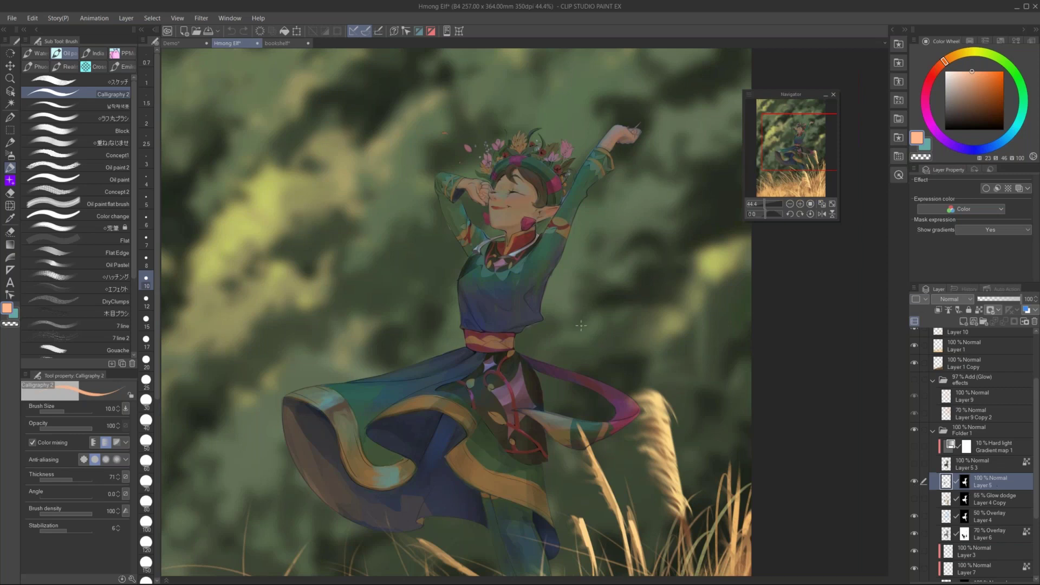
{"action": "left_click", "coordinate": [956, 301]}
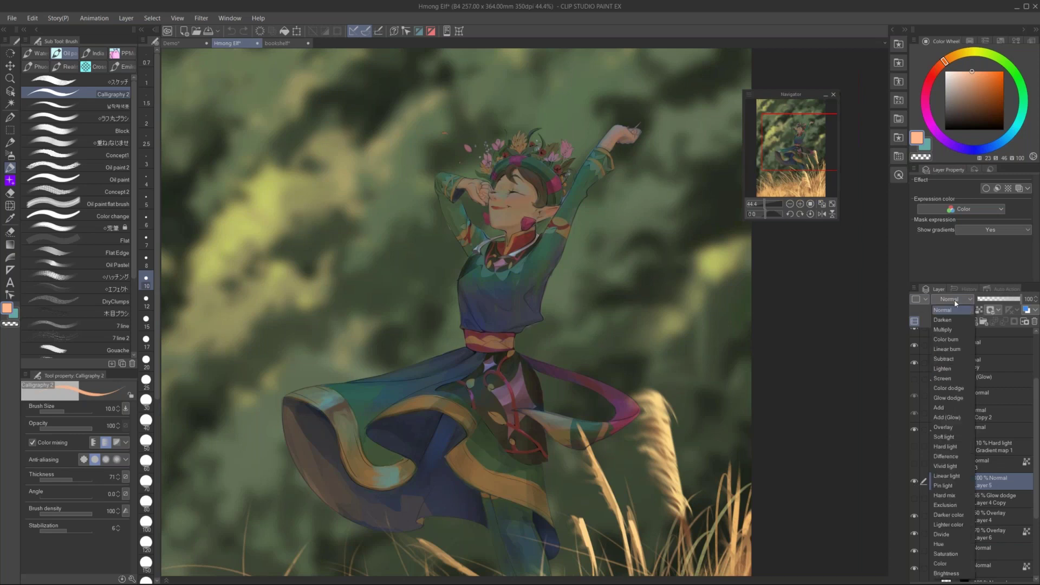
{"action": "left_click", "coordinate": [946, 310]}
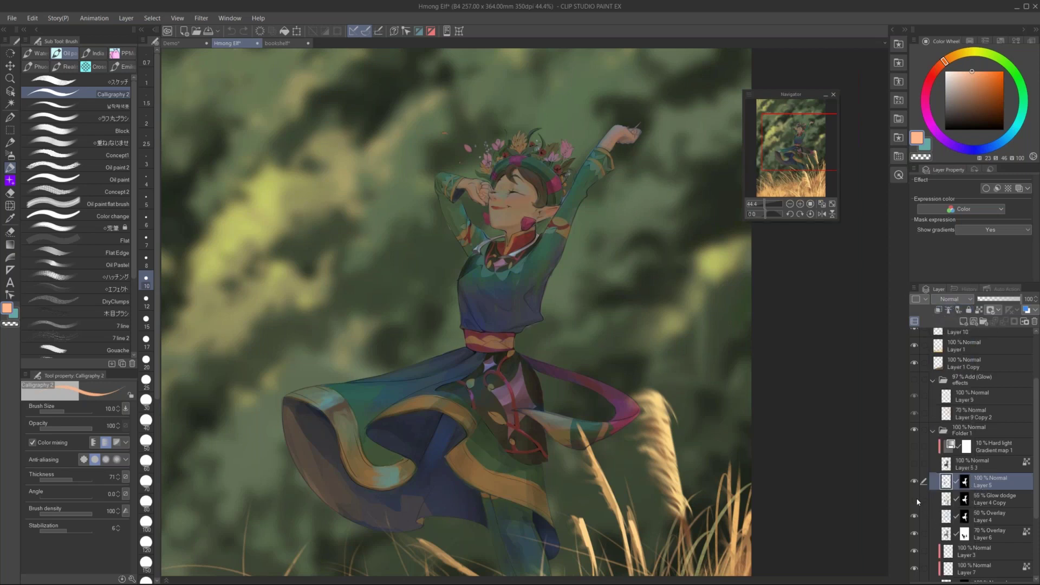
{"action": "scroll", "coordinate": [738, 467], "scroll_direction": "down", "scroll_amount": 3}
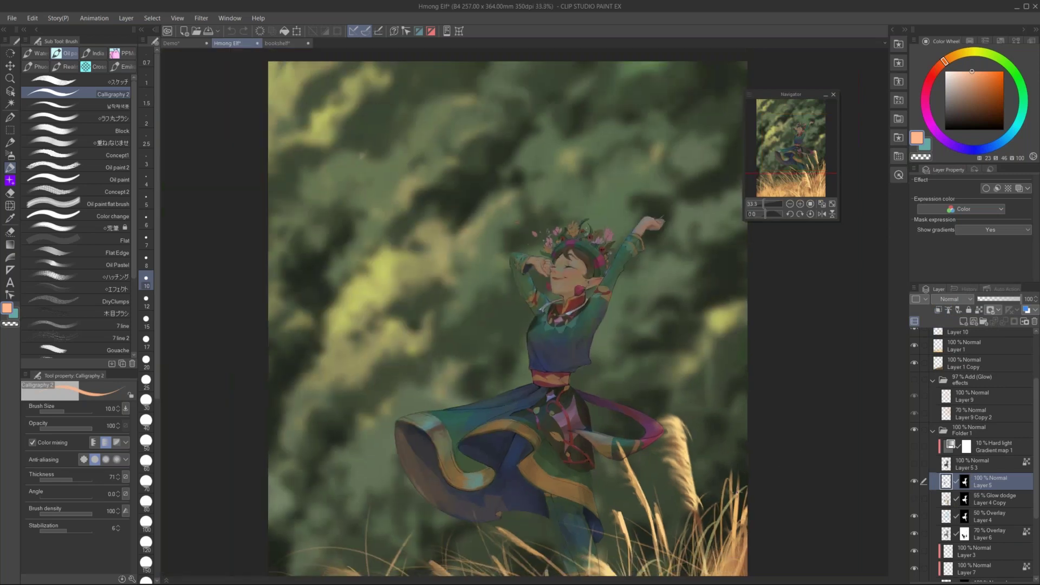
{"action": "left_click_drag", "start_coordinate": [704, 412], "coordinate": [662, 308]}
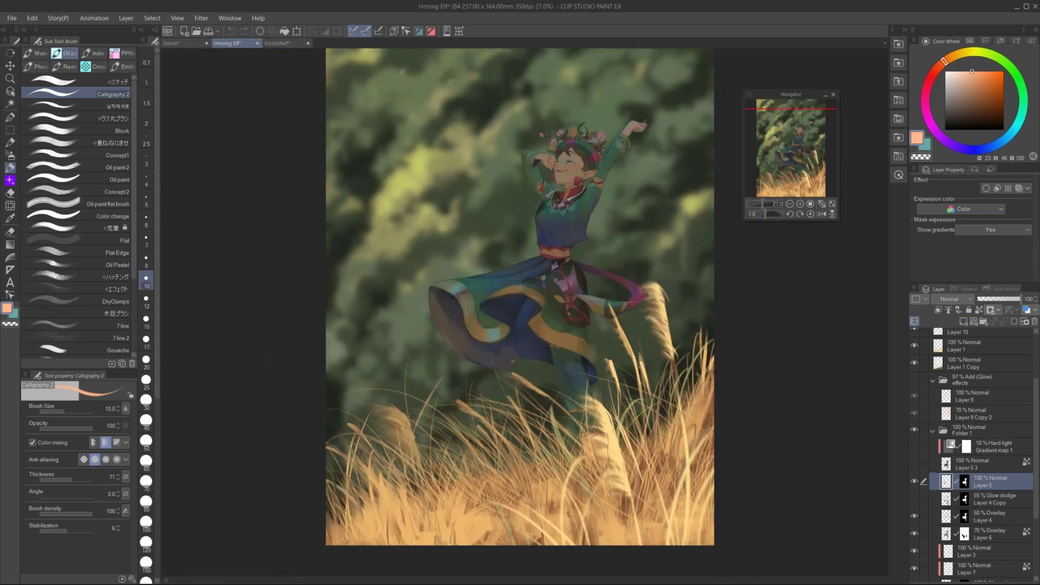
{"action": "left_click_drag", "start_coordinate": [675, 380], "coordinate": [659, 416]}
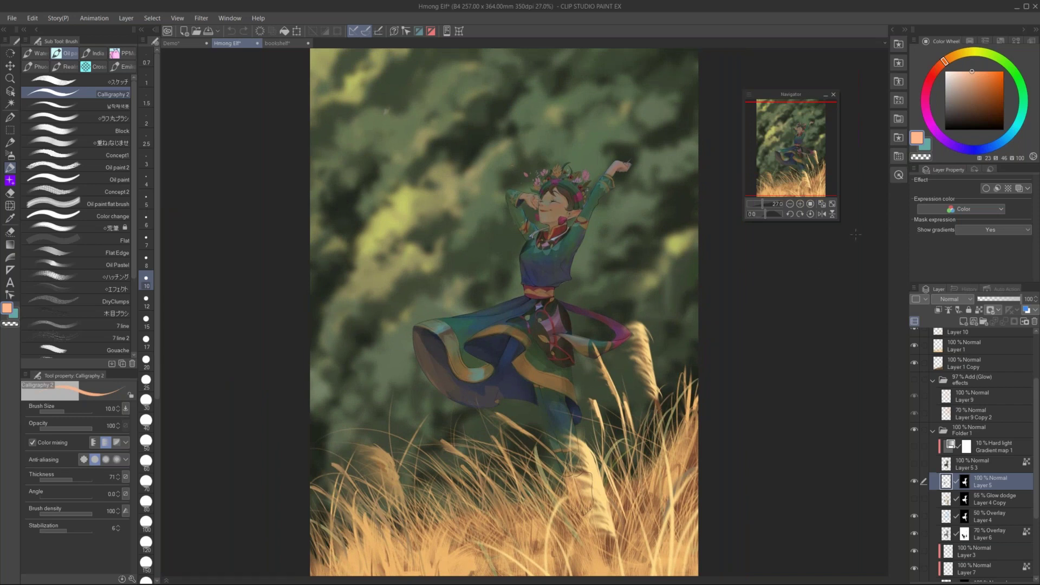
Add a new Normal layer above Gradient map 1 in Folder 1 and try a light-direction stroke toward the figure
{"action": "left_click", "coordinate": [998, 446]}
{"action": "key", "text": "ctrl+shift+n"}
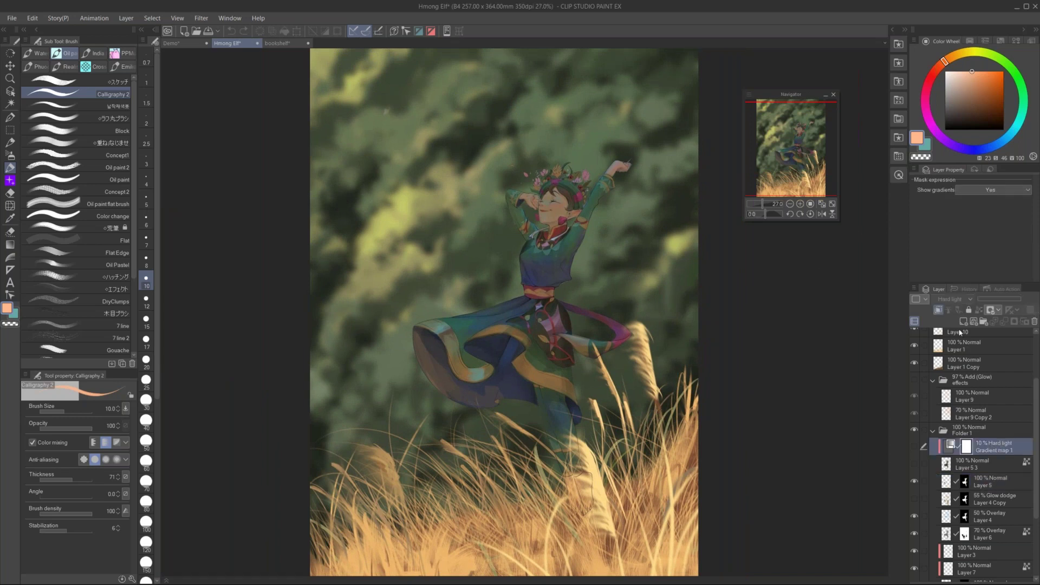
{"action": "left_click_drag", "start_coordinate": [648, 63], "coordinate": [560, 201]}
{"action": "key", "text": "ctrl+z"}
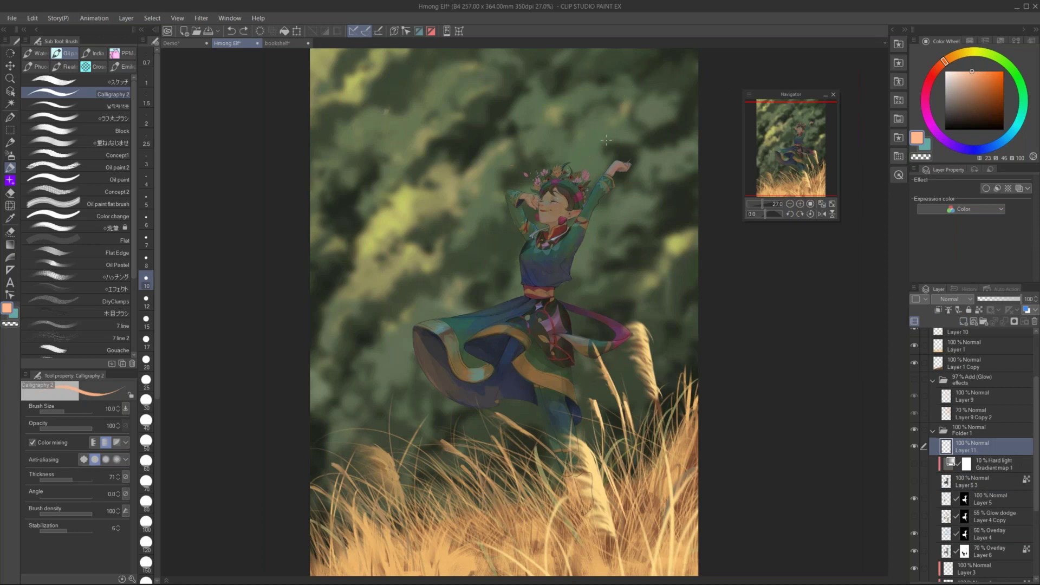
Set the Calligraphy 2 brush size to 25 and try sketching light rays that hit the grass and bounce up onto the skirt
{"action": "key", "text": "bracketright"}
{"action": "key", "text": "bracketright"}
{"action": "key", "text": "bracketright"}
{"action": "key", "text": "bracketright"}
{"action": "key", "text": "bracketright"}
{"action": "left_click_drag", "start_coordinate": [675, 203], "coordinate": [581, 440]}
{"action": "left_click_drag", "start_coordinate": [569, 486], "coordinate": [564, 395]}
{"action": "left_click_drag", "start_coordinate": [592, 452], "coordinate": [606, 425]}
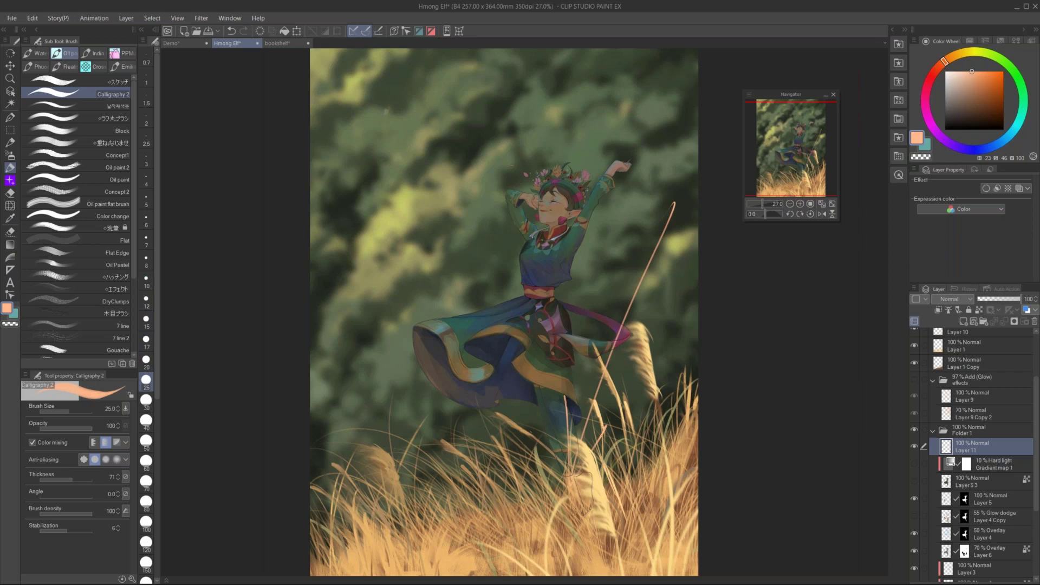
{"action": "mouse_move", "coordinate": [547, 463]}
{"action": "left_mouse_down"}
{"action": "mouse_move", "coordinate": [538, 319]}
{"action": "mouse_move", "coordinate": [529, 349]}
{"action": "mouse_move", "coordinate": [556, 346]}
{"action": "left_mouse_up"}
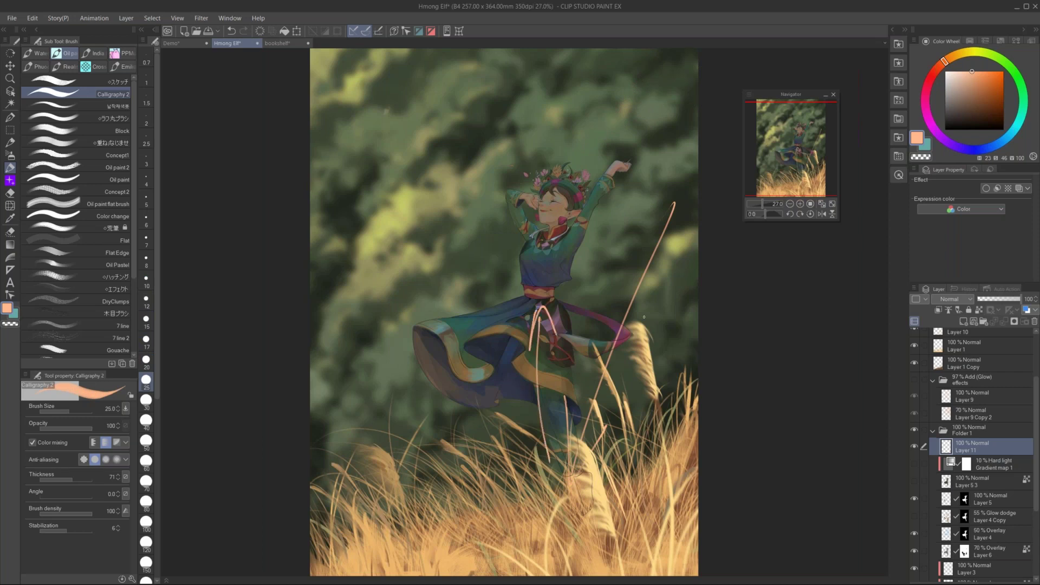
{"action": "mouse_move", "coordinate": [668, 293]}
{"action": "left_mouse_down"}
{"action": "mouse_move", "coordinate": [645, 332]}
{"action": "mouse_move", "coordinate": [485, 212]}
{"action": "mouse_move", "coordinate": [618, 220]}
{"action": "mouse_move", "coordinate": [648, 474]}
{"action": "left_mouse_up"}
{"action": "key", "text": "ctrl+z"}
{"action": "key", "text": "ctrl+z"}
{"action": "key", "text": "ctrl+z"}
{"action": "key", "text": "ctrl+z"}
{"action": "key", "text": "ctrl+z"}
{"action": "key", "text": "ctrl+z"}
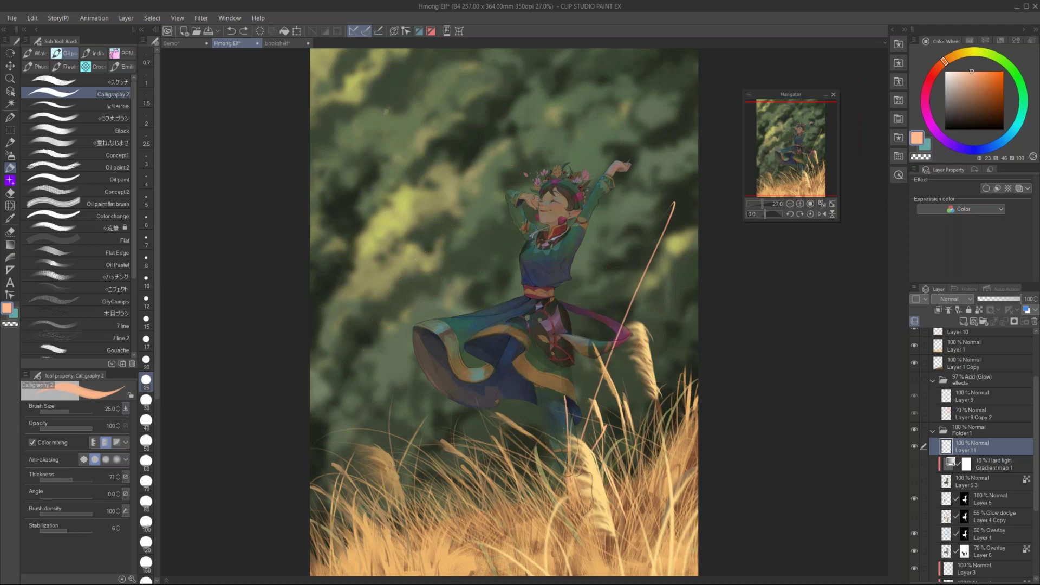
{"action": "key", "text": "ctrl+z"}
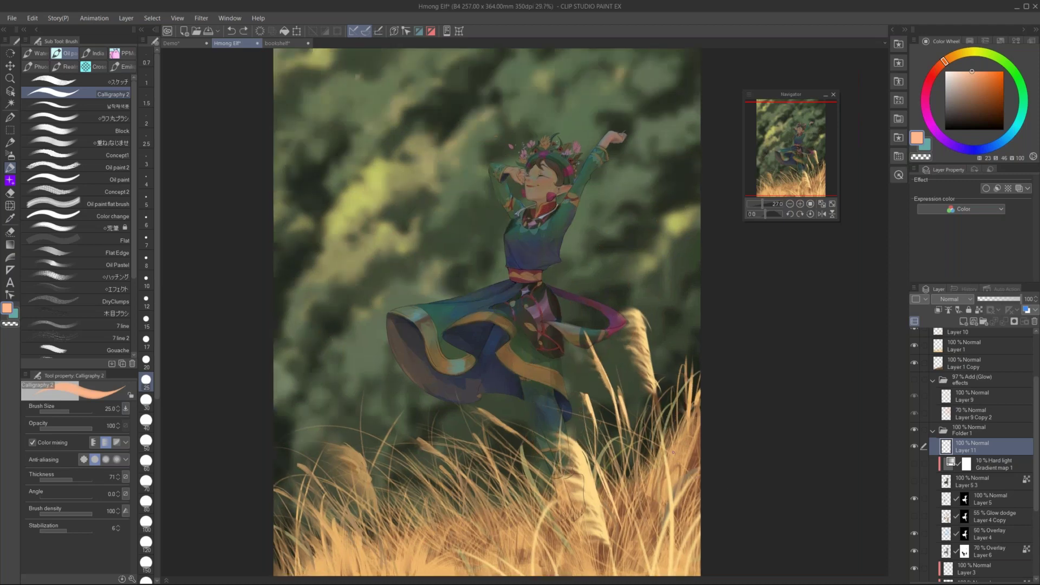
Try two more strokes tracing the light down to the grass and back up to the waist, and remove them
{"action": "scroll", "coordinate": [728, 487], "scroll_direction": "up", "scroll_amount": 3}
{"action": "scroll", "coordinate": [582, 373], "scroll_direction": "down", "scroll_amount": 3}
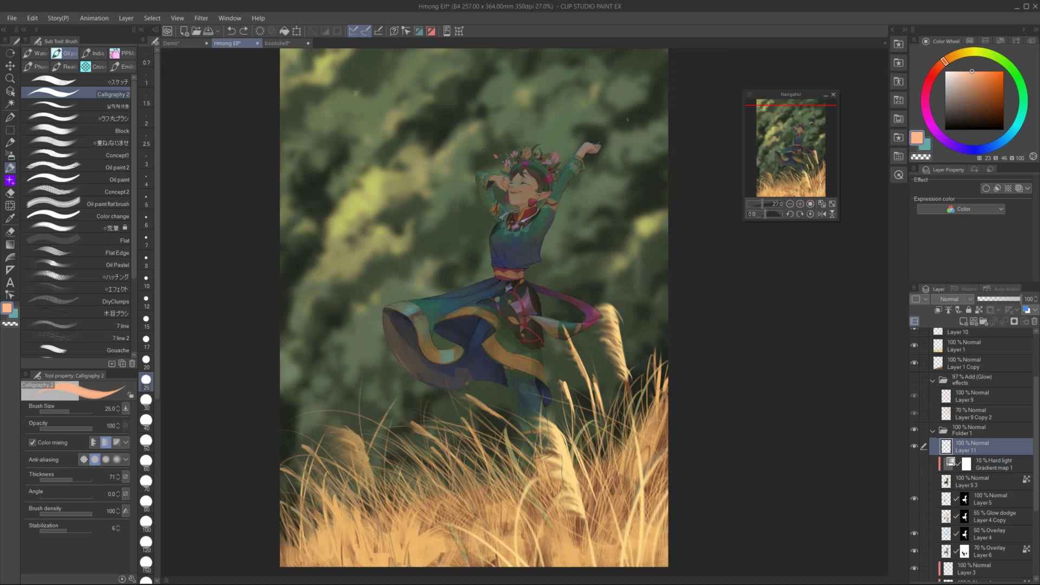
{"action": "left_click_drag", "start_coordinate": [641, 253], "coordinate": [552, 431]}
{"action": "left_click_drag", "start_coordinate": [532, 473], "coordinate": [518, 298]}
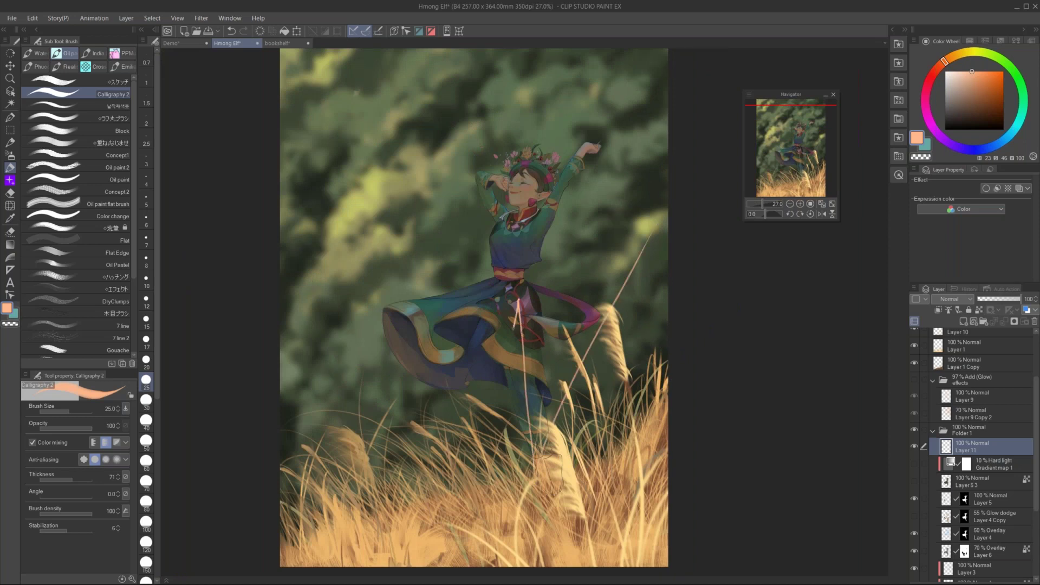
{"action": "key", "text": "ctrl+z"}
{"action": "key", "text": "ctrl+z"}
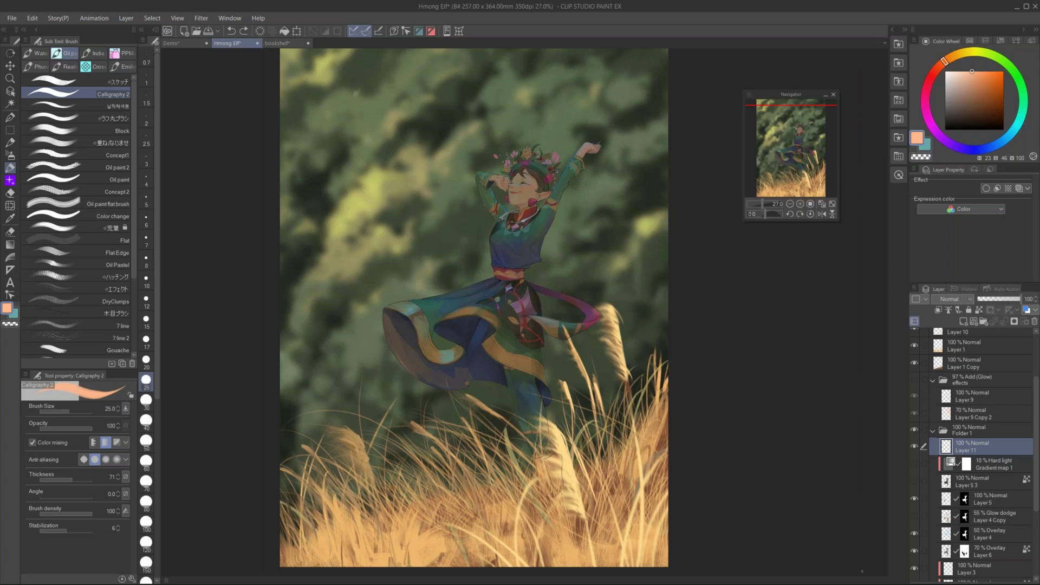
Show Layer 5 3 and examine the outlined character's lighting both up close and in the whole composition
{"action": "left_click", "coordinate": [915, 482]}
{"action": "scroll", "coordinate": [567, 283], "scroll_direction": "up", "scroll_amount": 3}
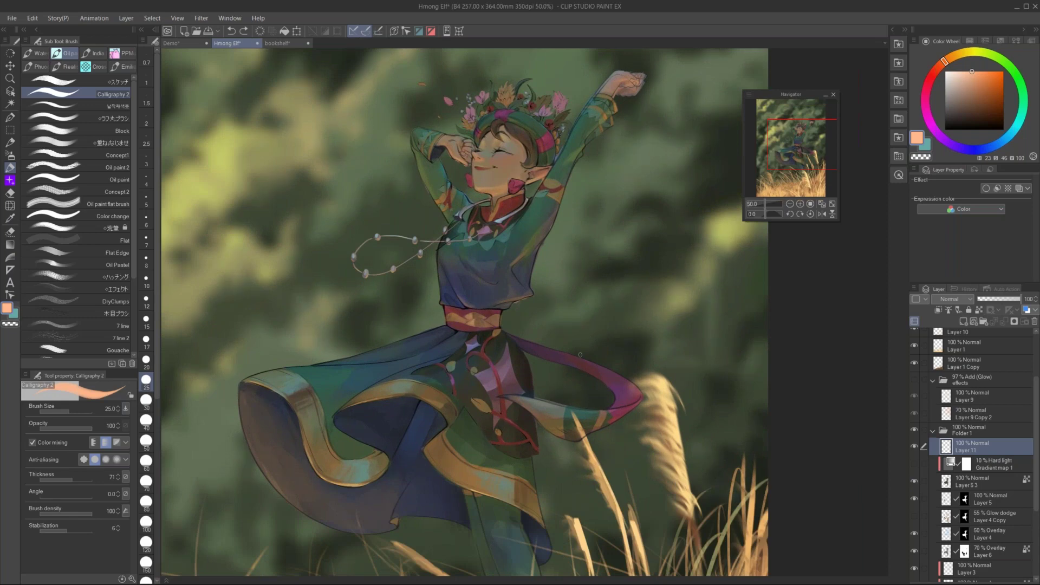
{"action": "scroll", "coordinate": [627, 394], "scroll_direction": "down", "scroll_amount": 1}
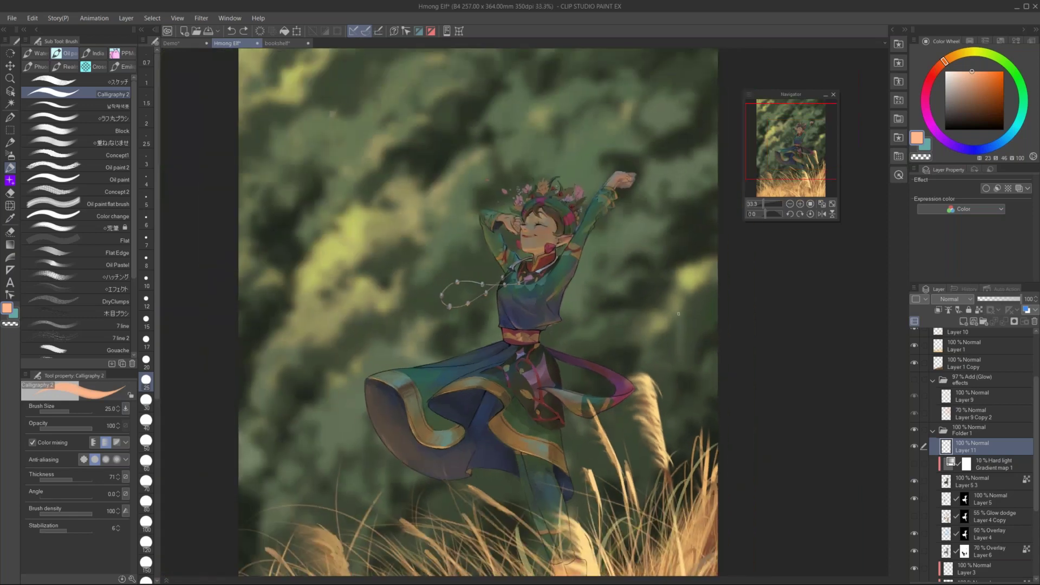
{"action": "scroll", "coordinate": [575, 282], "scroll_direction": "up", "scroll_amount": 2}
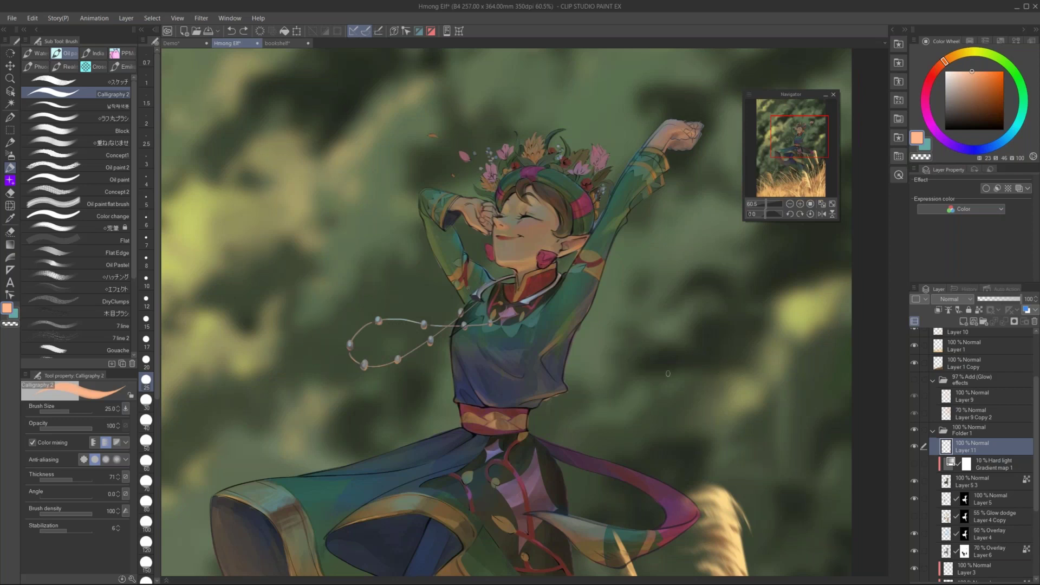
{"action": "scroll", "coordinate": [665, 376], "scroll_direction": "down", "scroll_amount": 1}
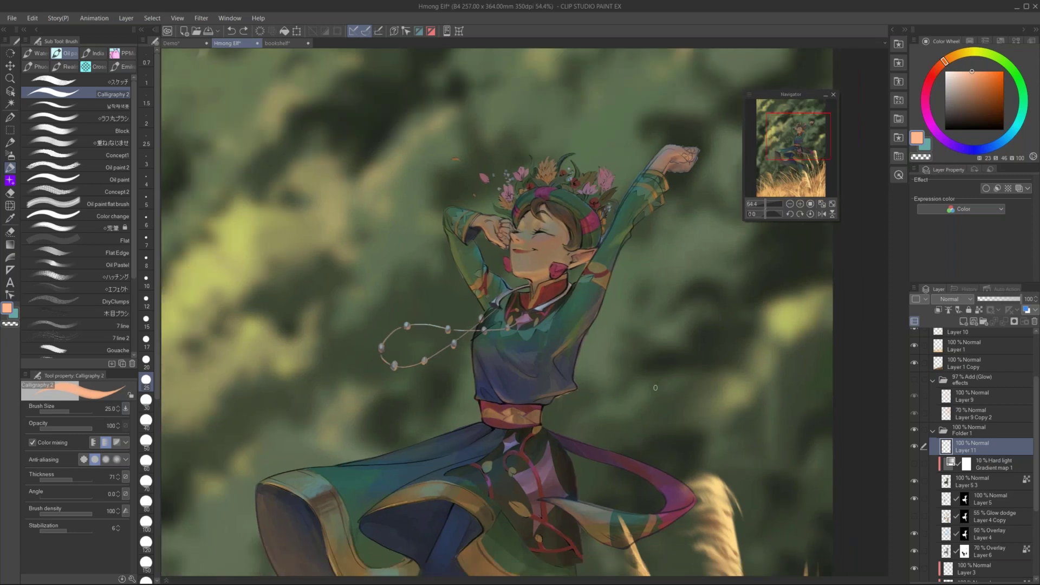
{"action": "scroll", "coordinate": [656, 387], "scroll_direction": "down", "scroll_amount": 8}
{"action": "scroll", "coordinate": [670, 423], "scroll_direction": "down", "scroll_amount": 1}
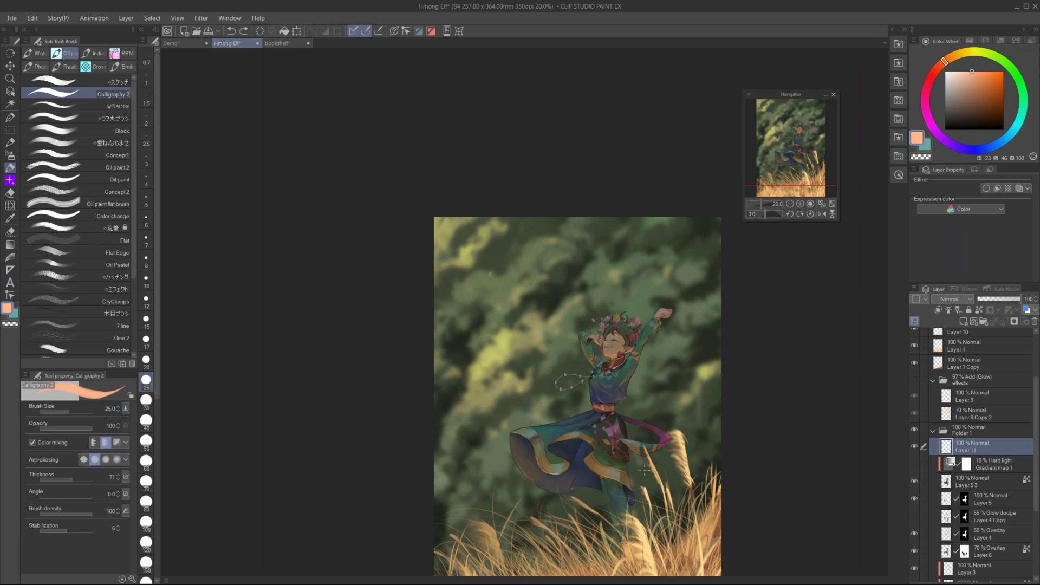
{"action": "left_click_drag", "start_coordinate": [682, 295], "coordinate": [686, 228]}
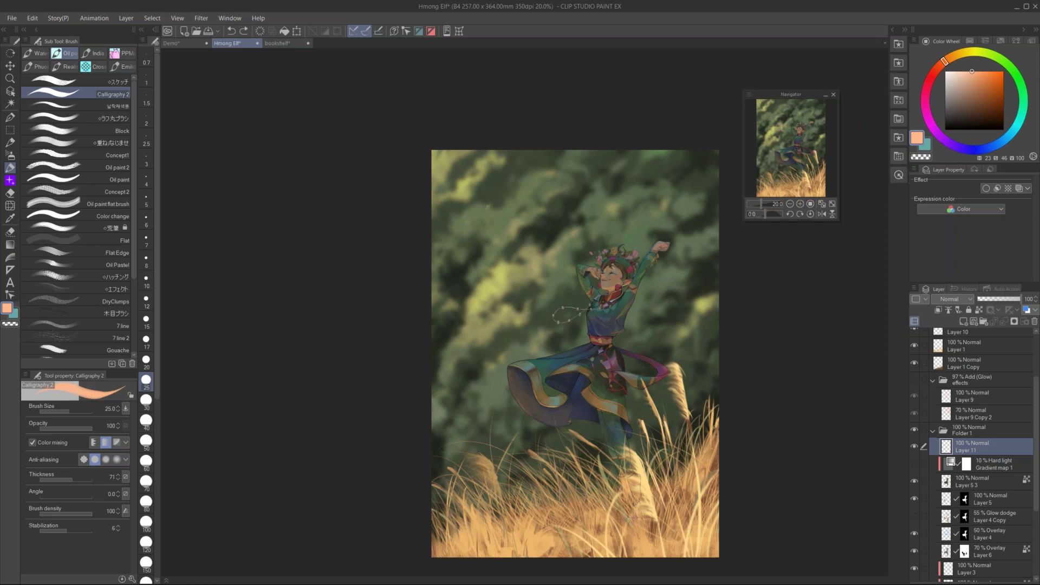
{"action": "scroll", "coordinate": [612, 308], "scroll_direction": "up", "scroll_amount": 5}
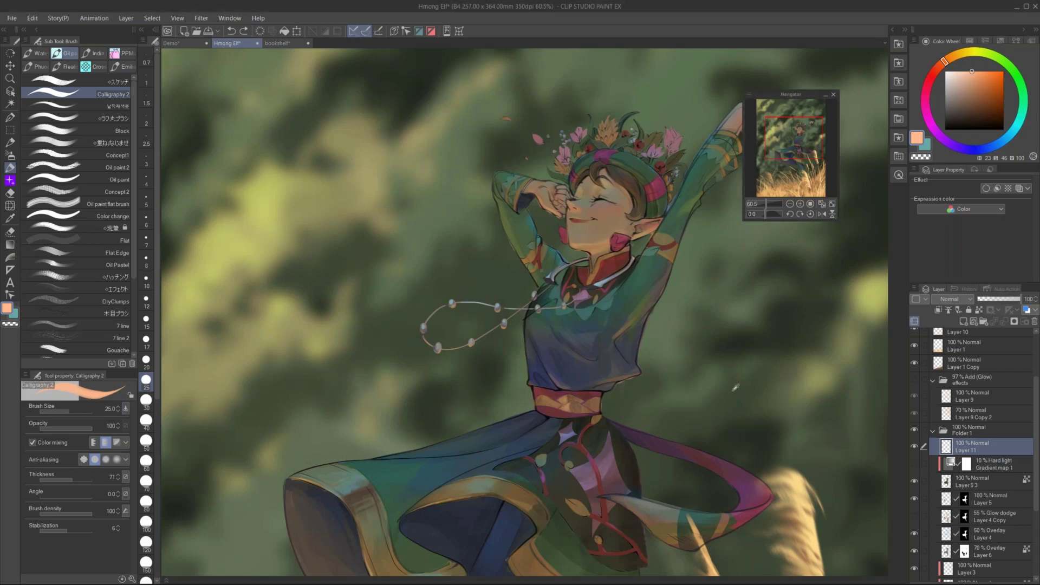
Pick a slightly more saturated light orange, hue 23, saturation 51, value 100, and select Folder 1
{"action": "left_click", "coordinate": [989, 88]}
{"action": "left_click", "coordinate": [975, 71]}
{"action": "left_click", "coordinate": [953, 430]}
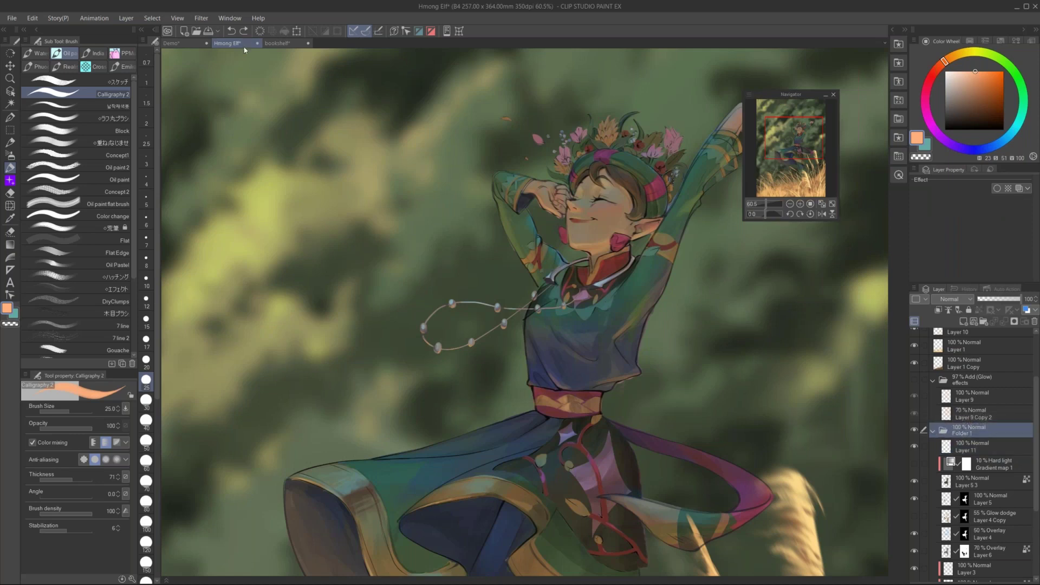
Switch to the Demo document, select the Primitives/ shape break down folder and make it visible
{"action": "left_click", "coordinate": [181, 45]}
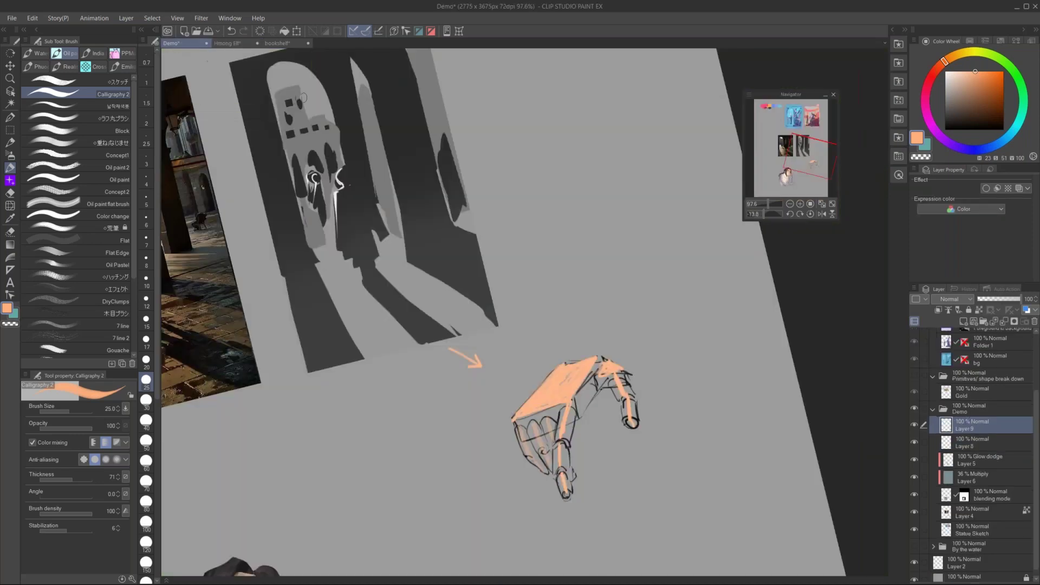
{"action": "left_click", "coordinate": [959, 379]}
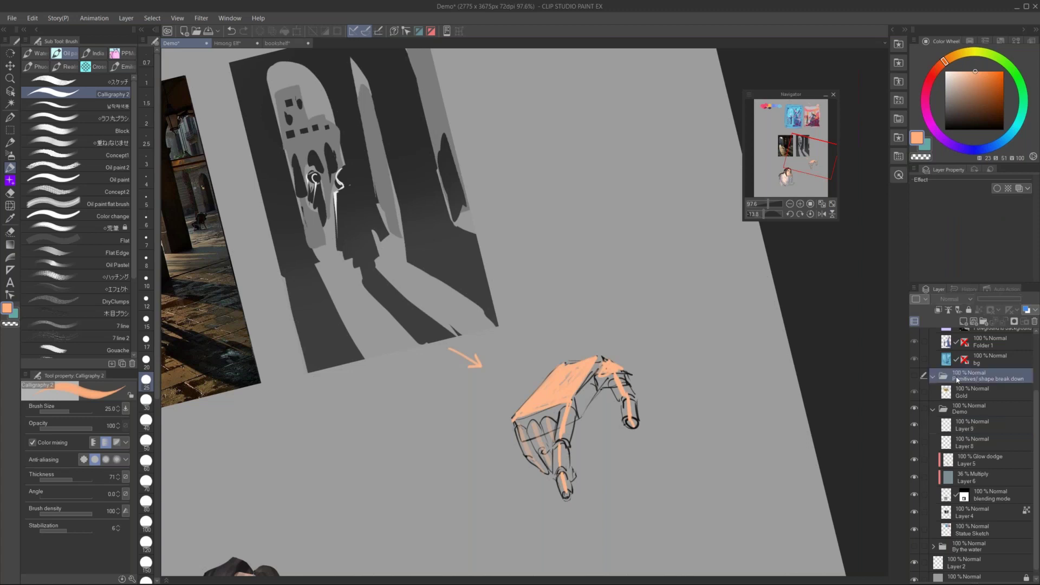
{"action": "mouse_move", "coordinate": [561, 309]}
{"action": "left_mouse_down"}
{"action": "mouse_move", "coordinate": [733, 305]}
{"action": "mouse_move", "coordinate": [710, 411]}
{"action": "mouse_move", "coordinate": [617, 341]}
{"action": "mouse_move", "coordinate": [616, 202]}
{"action": "left_mouse_up"}
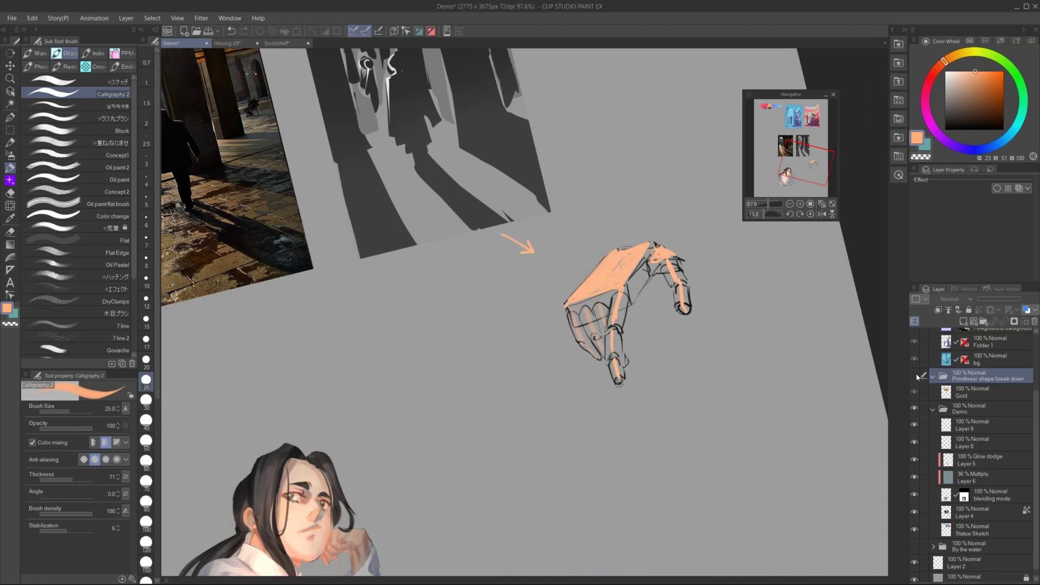
{"action": "left_click", "coordinate": [914, 375]}
Rotate the canvas nearly level, centre the gold primitives photo and collapse the Navigator
{"action": "left_click_drag", "start_coordinate": [513, 239], "coordinate": [698, 544]}
{"action": "left_click_drag", "start_coordinate": [421, 93], "coordinate": [712, 253]}
{"action": "key", "text": "r"}
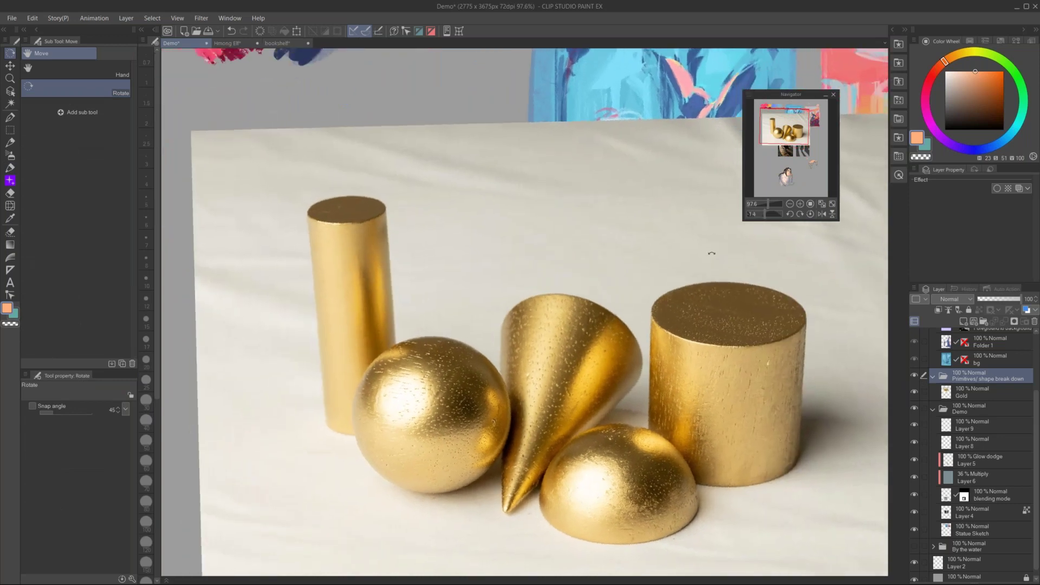
{"action": "key", "text": "r"}
{"action": "mouse_move", "coordinate": [654, 344]}
{"action": "left_mouse_down"}
{"action": "mouse_move", "coordinate": [672, 293]}
{"action": "mouse_move", "coordinate": [707, 337]}
{"action": "left_mouse_up"}
{"action": "left_click_drag", "start_coordinate": [618, 398], "coordinate": [575, 296]}
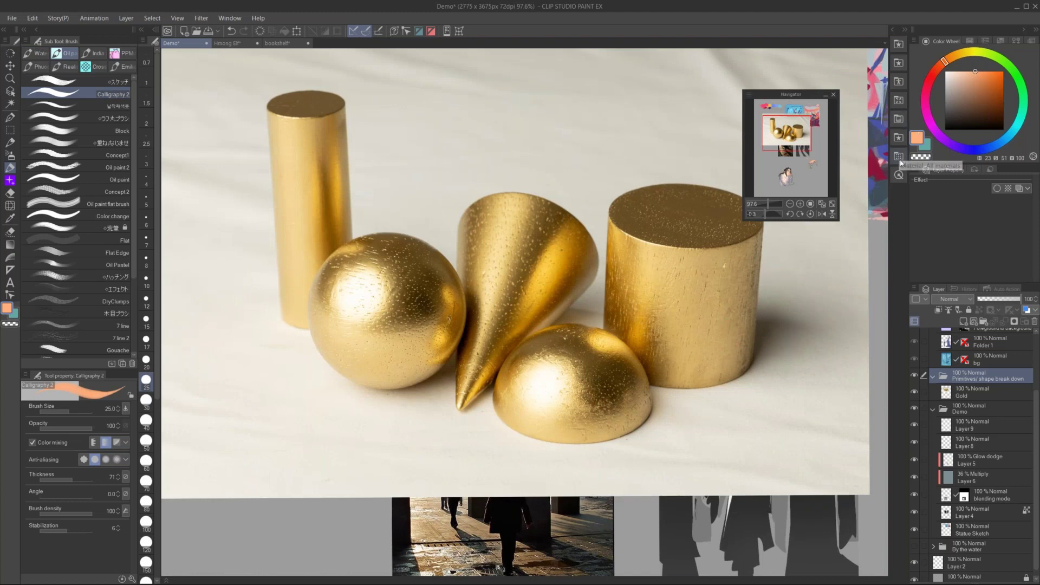
{"action": "left_click", "coordinate": [902, 160]}
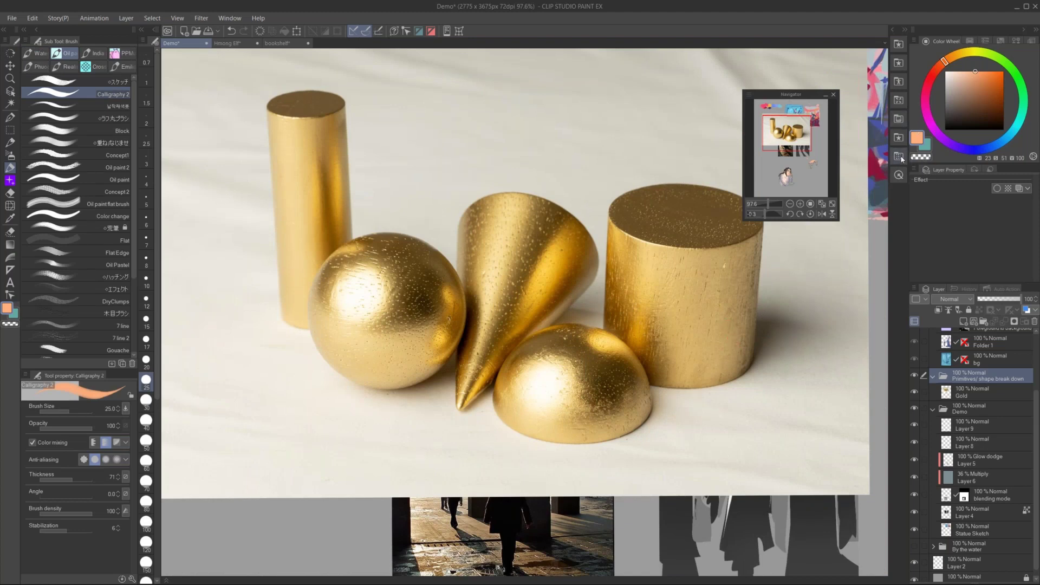
{"action": "left_click", "coordinate": [900, 158]}
{"action": "left_click", "coordinate": [827, 96]}
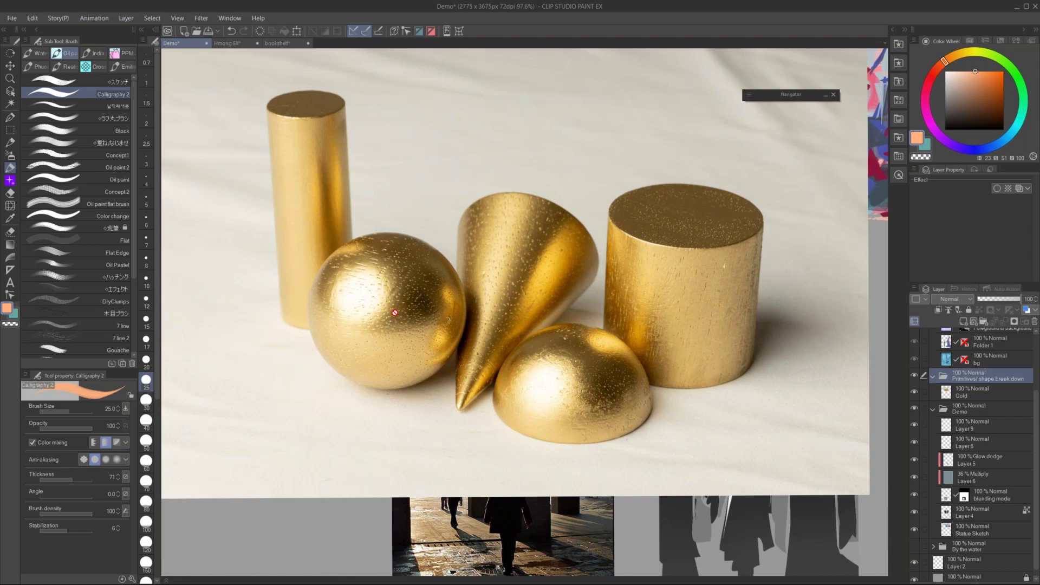
Choose the Finger tip blending brush and make Gold the active layer
{"action": "key", "text": "j"}
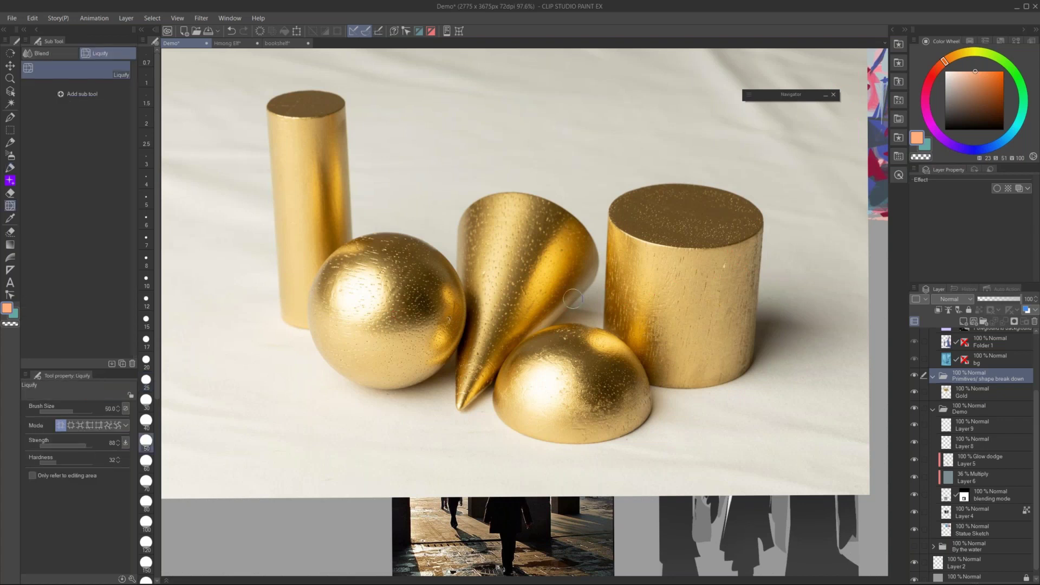
{"action": "key", "text": "j"}
{"action": "left_click", "coordinate": [76, 106]}
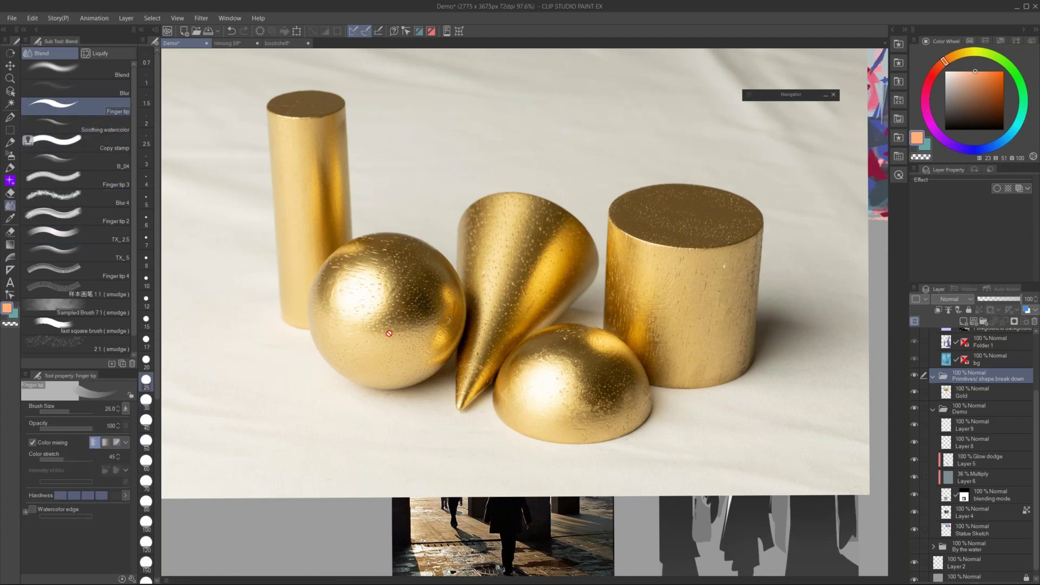
{"action": "key", "text": "alt+["}
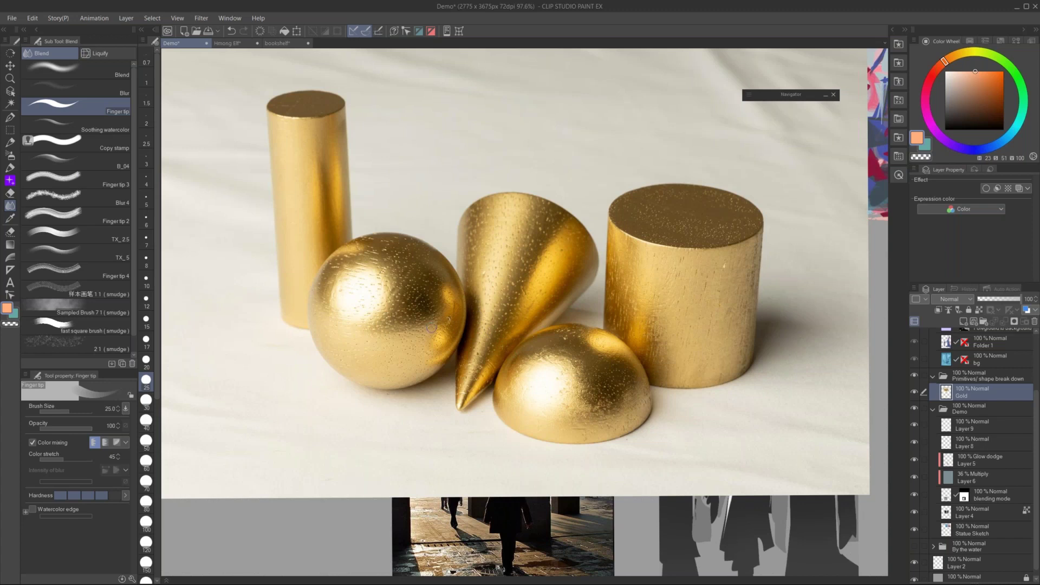
Try smudging the gold sphere's highlight with the Finger tip brush at size 120, and undo the stroke
{"action": "key", "text": "bracketright"}
{"action": "key", "text": "bracketright"}
{"action": "key", "text": "bracketright"}
{"action": "key", "text": "bracketright"}
{"action": "key", "text": "bracketright"}
{"action": "key", "text": "bracketright"}
{"action": "key", "text": "bracketright"}
{"action": "key", "text": "bracketright"}
{"action": "left_click_drag", "start_coordinate": [352, 309], "coordinate": [364, 281]}
{"action": "key", "text": "ctrl+z"}
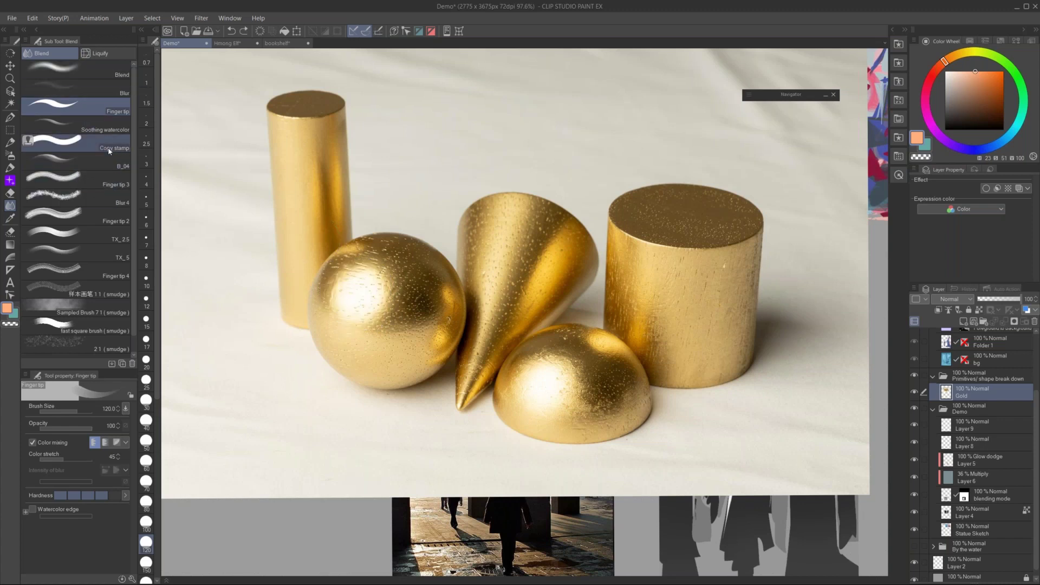
Choose the TX_2.5 smudge brush at size 100 and blend away the speckled texture on the gold sphere
{"action": "left_click", "coordinate": [81, 234]}
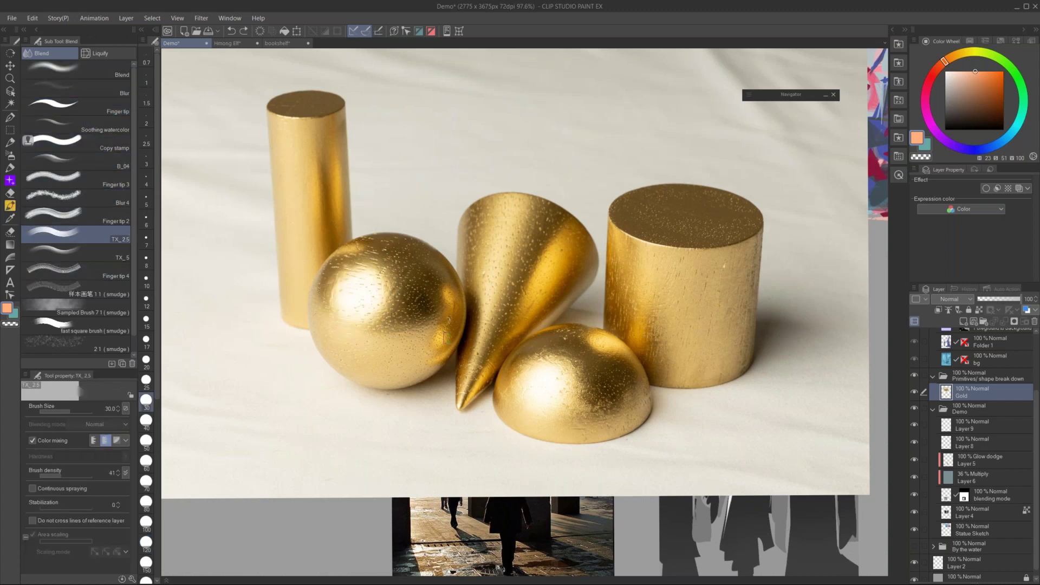
{"action": "key", "text": "bracketright"}
{"action": "key", "text": "bracketright"}
{"action": "key", "text": "bracketright"}
{"action": "key", "text": "bracketright"}
{"action": "key", "text": "bracketright"}
{"action": "key", "text": "bracketright"}
{"action": "key", "text": "bracketright"}
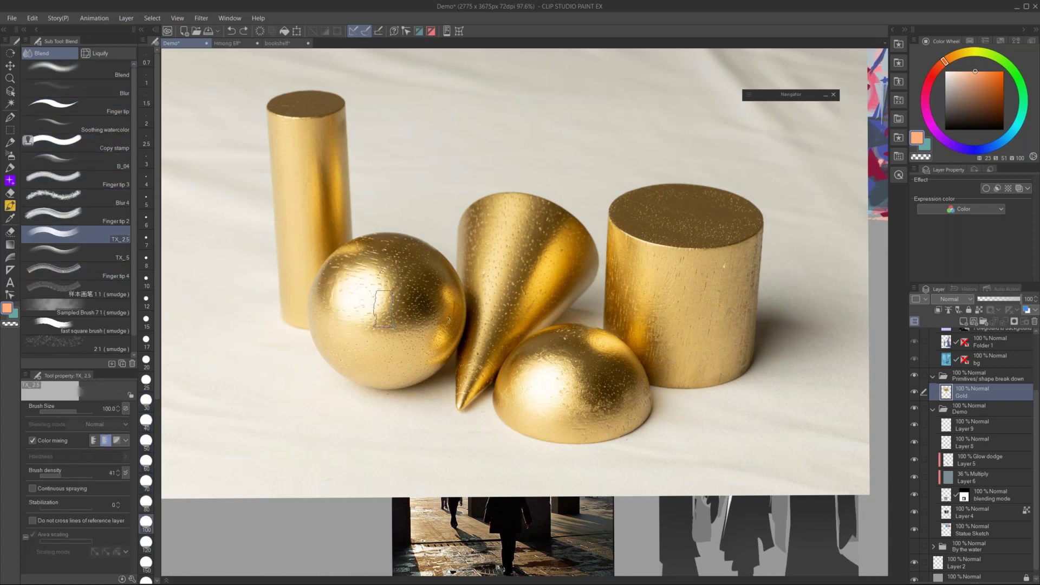
{"action": "mouse_move", "coordinate": [386, 335]}
{"action": "left_mouse_down"}
{"action": "mouse_move", "coordinate": [371, 288]}
{"action": "mouse_move", "coordinate": [349, 293]}
{"action": "mouse_move", "coordinate": [417, 298]}
{"action": "mouse_move", "coordinate": [395, 350]}
{"action": "mouse_move", "coordinate": [412, 324]}
{"action": "mouse_move", "coordinate": [372, 352]}
{"action": "mouse_move", "coordinate": [394, 333]}
{"action": "mouse_move", "coordinate": [407, 267]}
{"action": "mouse_move", "coordinate": [383, 250]}
{"action": "mouse_move", "coordinate": [423, 278]}
{"action": "mouse_move", "coordinate": [432, 316]}
{"action": "left_mouse_up"}
Reduce the TX_2.5 smudge brush to size 50 for smoothing finer areas of the sphere
{"action": "key", "text": "bracketleft"}
{"action": "key", "text": "bracketleft"}
{"action": "key", "text": "bracketleft"}
{"action": "key", "text": "bracketleft"}
{"action": "key", "text": "bracketleft"}
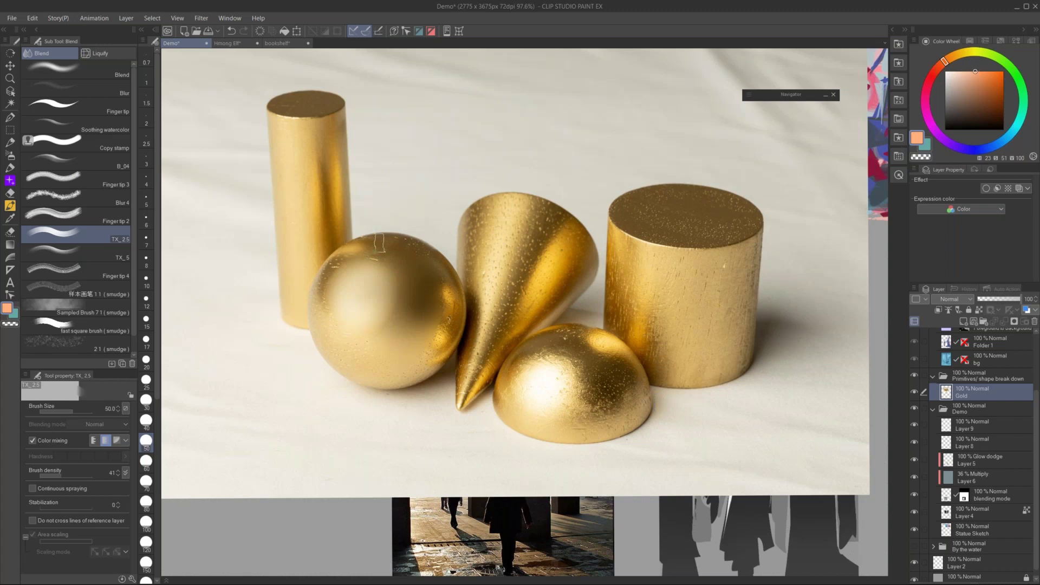
Try drawing G-pen arrows showing light striking the gold cone and reflecting off it, and undo them
{"action": "key", "text": "p"}
{"action": "mouse_move", "coordinate": [391, 110]}
{"action": "left_mouse_down"}
{"action": "mouse_move", "coordinate": [525, 248]}
{"action": "mouse_move", "coordinate": [501, 254]}
{"action": "mouse_move", "coordinate": [453, 117]}
{"action": "left_mouse_up"}
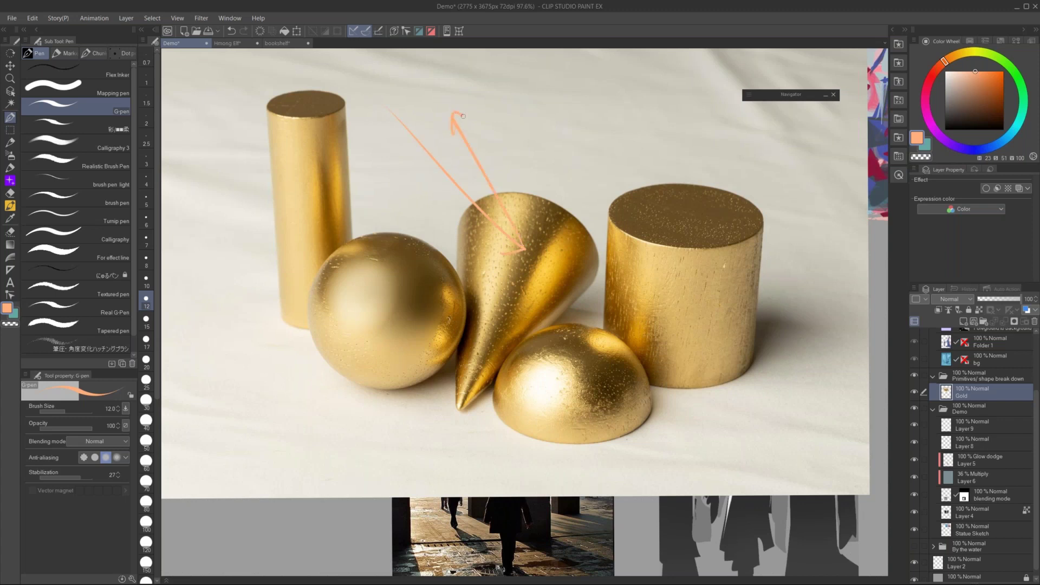
{"action": "key", "text": "ctrl+z"}
{"action": "key", "text": "ctrl+z"}
{"action": "key", "text": "ctrl+z"}
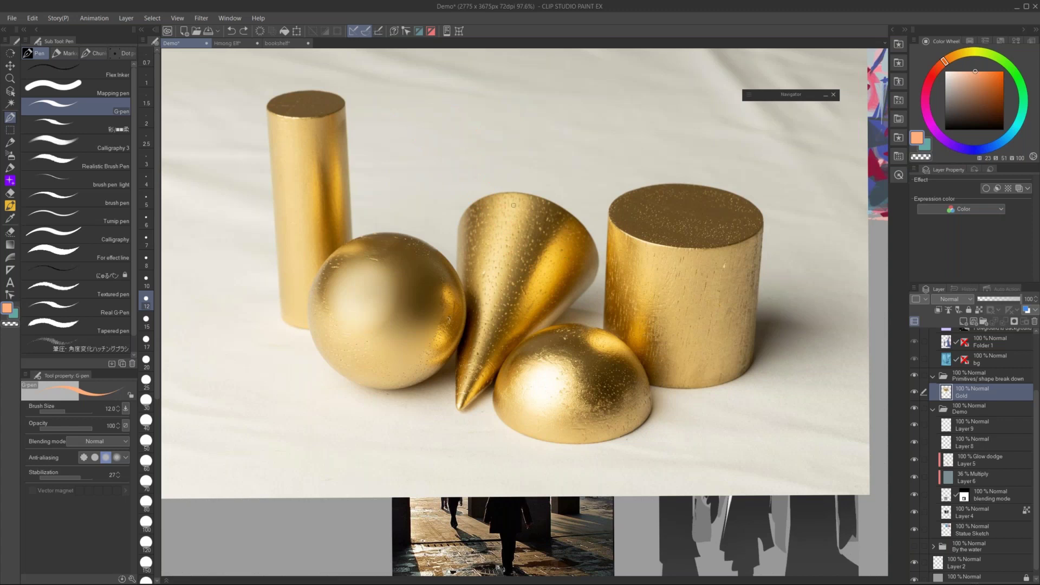
{"action": "mouse_move", "coordinate": [456, 123]}
{"action": "left_mouse_down"}
{"action": "mouse_move", "coordinate": [503, 249]}
{"action": "mouse_move", "coordinate": [469, 221]}
{"action": "mouse_move", "coordinate": [472, 231]}
{"action": "mouse_move", "coordinate": [501, 245]}
{"action": "mouse_move", "coordinate": [515, 216]}
{"action": "mouse_move", "coordinate": [506, 240]}
{"action": "mouse_move", "coordinate": [504, 214]}
{"action": "left_mouse_up"}
{"action": "key", "text": "ctrl+z"}
{"action": "key", "text": "ctrl+z"}
{"action": "key", "text": "ctrl+z"}
{"action": "key", "text": "ctrl+z"}
{"action": "key", "text": "ctrl+z"}
Return to the TX_2.5 smudge brush and smooth more of the gold sphere's shading
{"action": "key", "text": "j"}
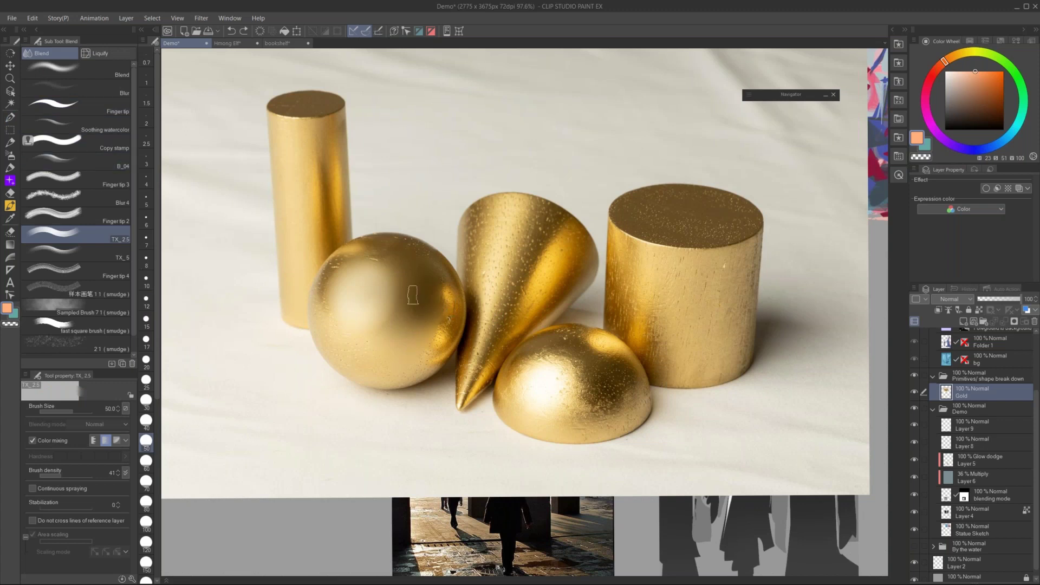
{"action": "mouse_move", "coordinate": [342, 317]}
{"action": "left_mouse_down"}
{"action": "mouse_move", "coordinate": [367, 265]}
{"action": "mouse_move", "coordinate": [388, 294]}
{"action": "mouse_move", "coordinate": [384, 331]}
{"action": "left_mouse_up"}
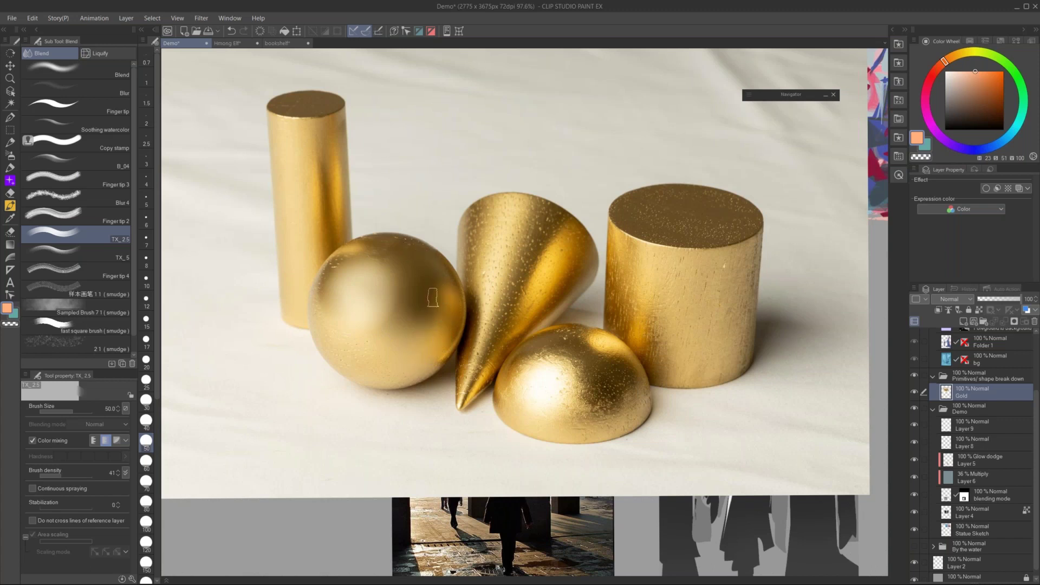
Finish smoothing the gold sphere's shading and upper highlight with the TX_2.5 smudge brush
{"action": "mouse_move", "coordinate": [353, 255]}
{"action": "left_mouse_down"}
{"action": "mouse_move", "coordinate": [359, 376]}
{"action": "mouse_move", "coordinate": [339, 270]}
{"action": "mouse_move", "coordinate": [353, 250]}
{"action": "mouse_move", "coordinate": [446, 375]}
{"action": "left_mouse_up"}
{"action": "mouse_move", "coordinate": [405, 262]}
{"action": "left_mouse_down"}
{"action": "mouse_move", "coordinate": [379, 240]}
{"action": "mouse_move", "coordinate": [431, 271]}
{"action": "left_mouse_up"}
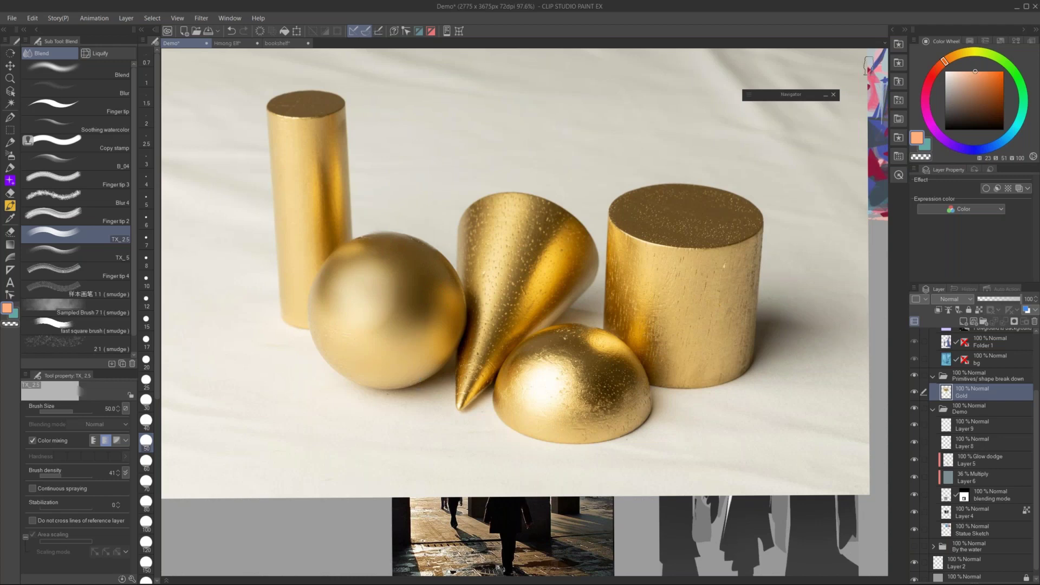
{"action": "scroll", "coordinate": [675, 393], "scroll_direction": "down", "scroll_amount": 2}
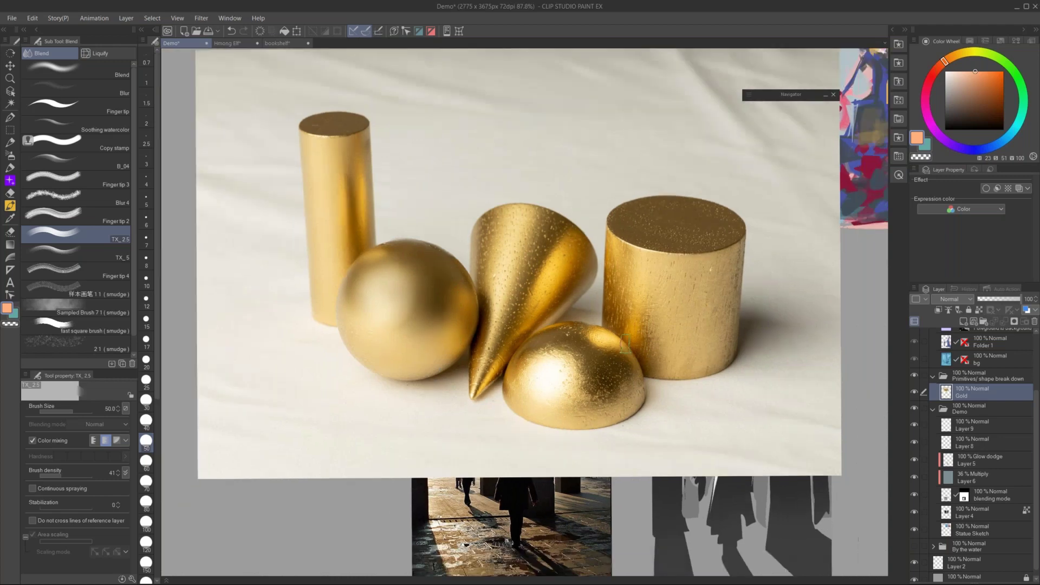
{"action": "scroll", "coordinate": [703, 236], "scroll_direction": "up", "scroll_amount": 2}
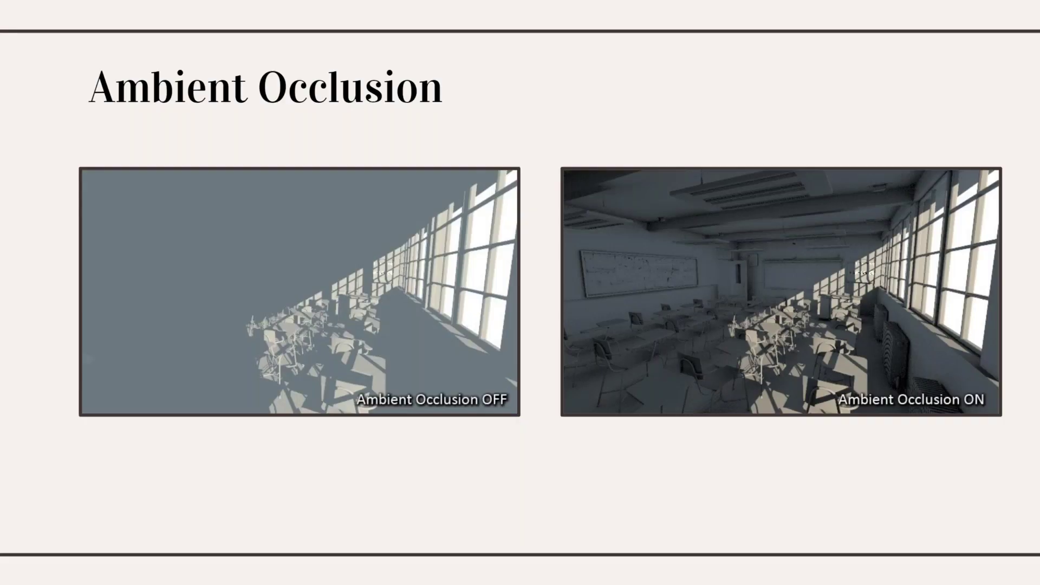
{"action": "left_click", "coordinate": [841, 489]}
{"action": "key", "text": "Left"}
{"action": "left_click", "coordinate": [828, 498]}
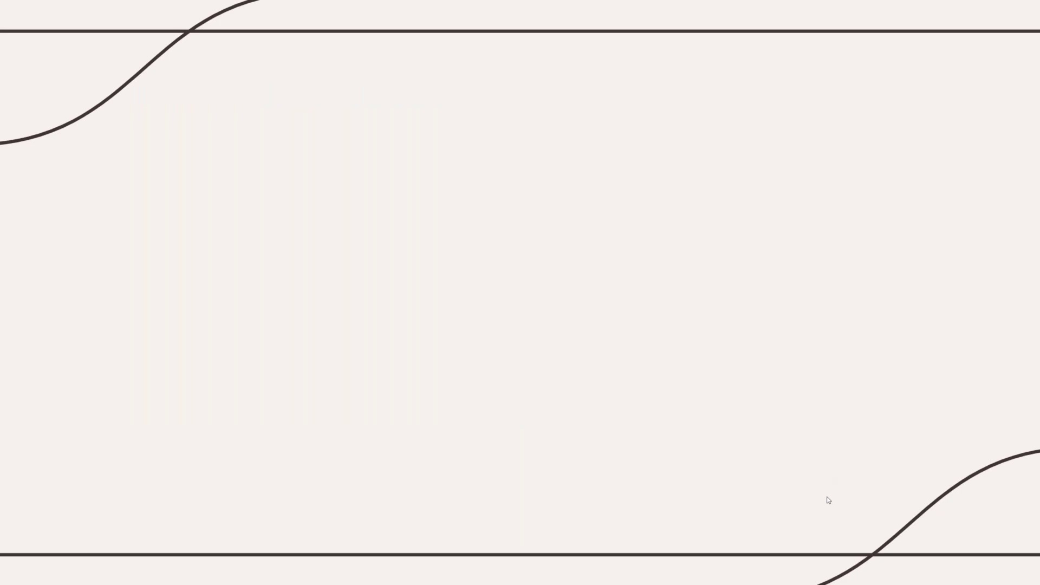
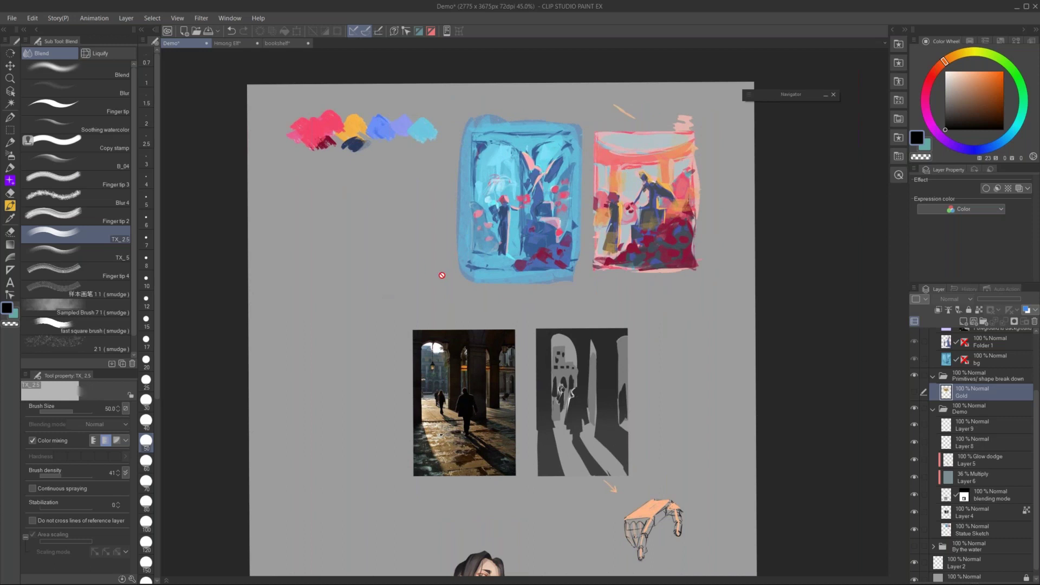
Switch to the G-pen and add a new raster layer directly above the Shape breakdown folder
{"action": "key", "text": "p"}
{"action": "left_click", "coordinate": [1009, 354]}
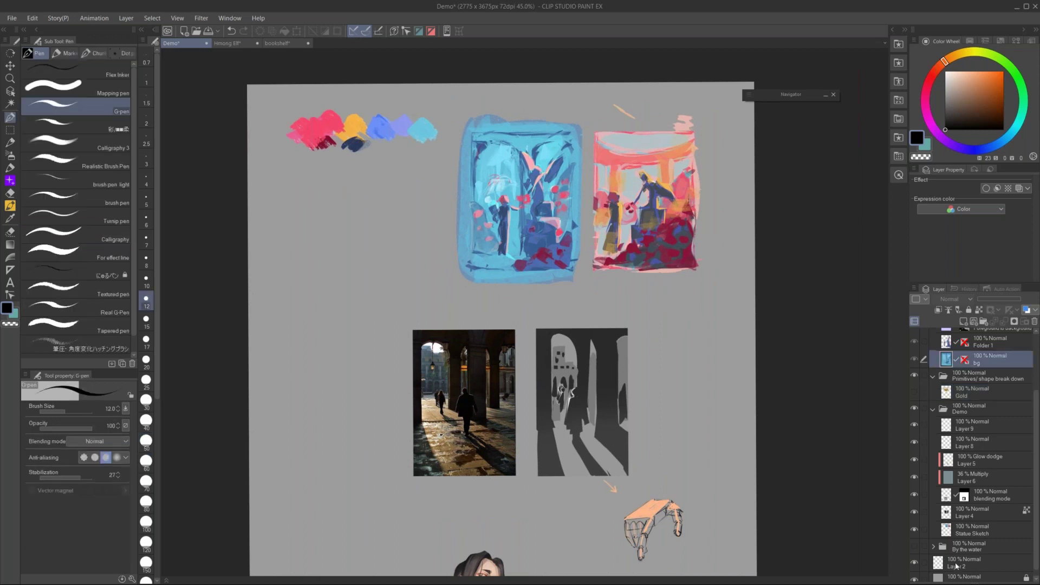
{"action": "scroll", "coordinate": [981, 383], "scroll_direction": "up", "scroll_amount": 3}
{"action": "left_click", "coordinate": [983, 355]}
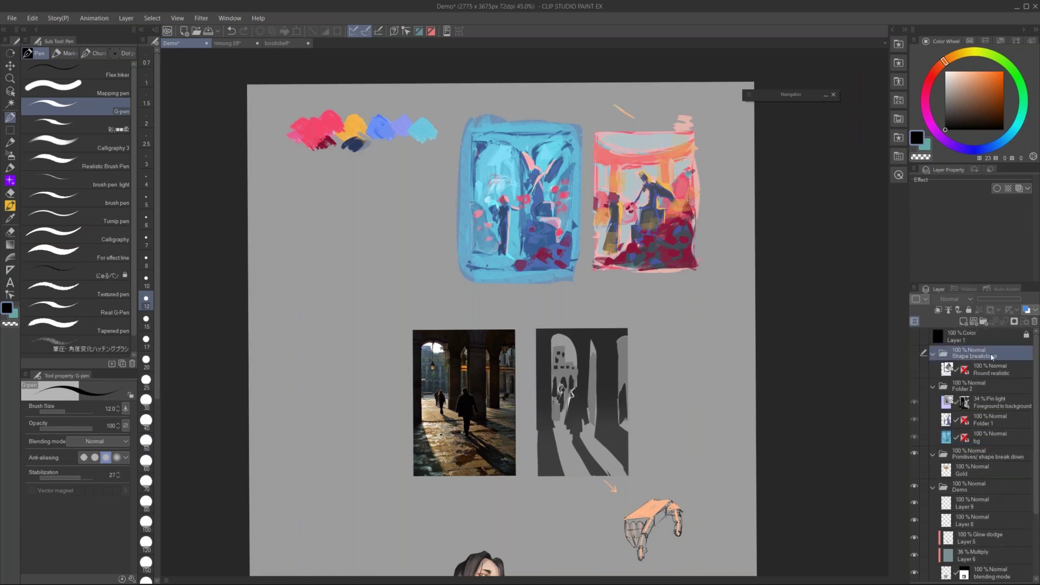
{"action": "left_click", "coordinate": [963, 325]}
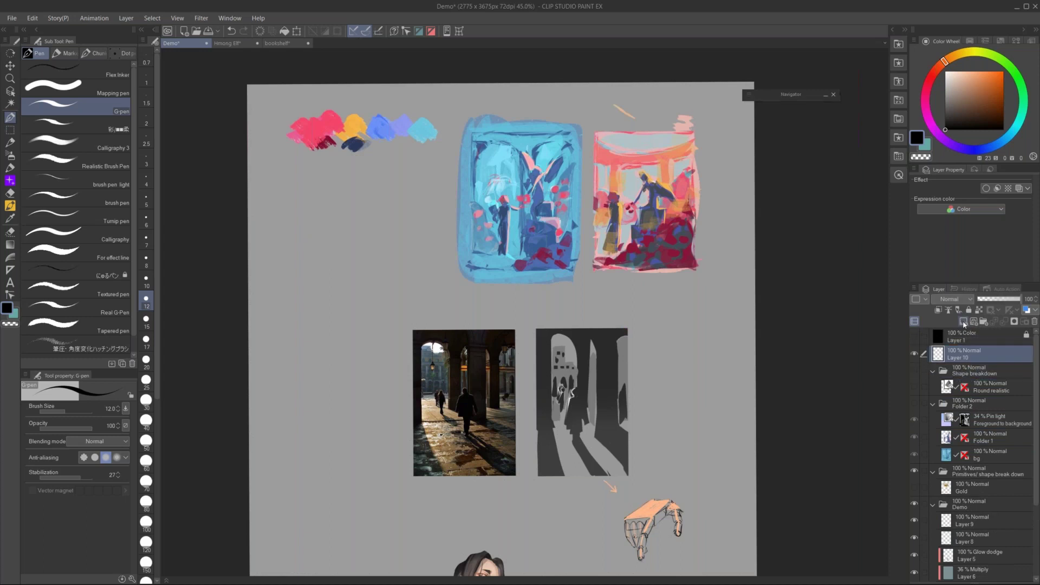
Draw a black frame and a rule-of-thirds grid over the blue thumbnail, and mark the upper-right grid intersection with a dot
{"action": "left_click", "coordinate": [991, 71]}
{"action": "left_click_drag", "start_coordinate": [473, 135], "coordinate": [473, 238]}
{"action": "key", "text": "ctrl+z"}
{"action": "mouse_move", "coordinate": [475, 132]}
{"action": "left_mouse_down"}
{"action": "mouse_move", "coordinate": [473, 253]}
{"action": "mouse_move", "coordinate": [572, 139]}
{"action": "mouse_move", "coordinate": [574, 242]}
{"action": "mouse_move", "coordinate": [471, 254]}
{"action": "left_mouse_up"}
{"action": "left_click_drag", "start_coordinate": [533, 249], "coordinate": [563, 248]}
{"action": "left_click_drag", "start_coordinate": [517, 138], "coordinate": [506, 261]}
{"action": "left_click_drag", "start_coordinate": [474, 229], "coordinate": [567, 223]}
{"action": "left_click_drag", "start_coordinate": [475, 188], "coordinate": [556, 181]}
{"action": "left_click_drag", "start_coordinate": [542, 139], "coordinate": [537, 257]}
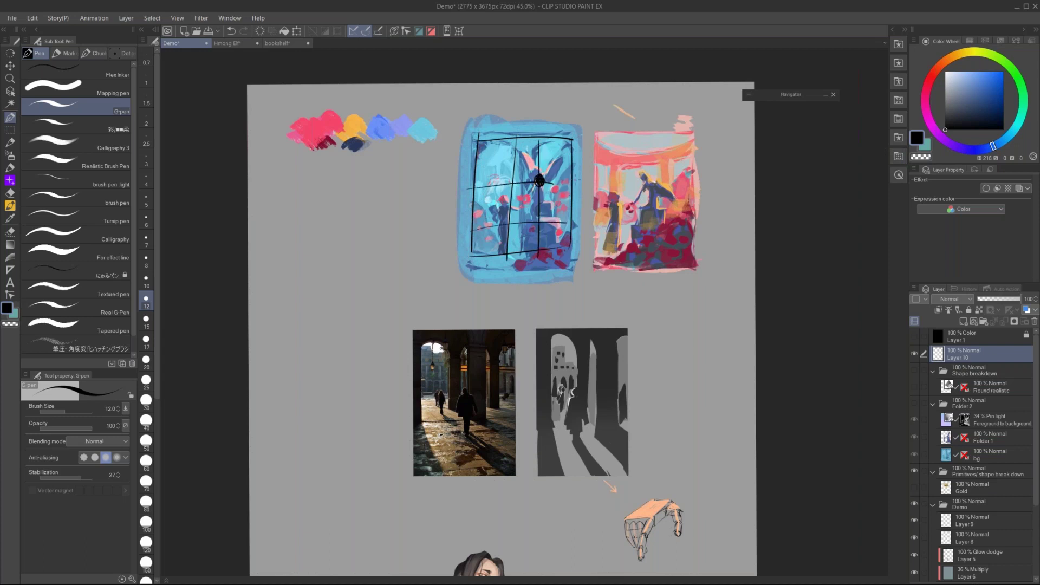
{"action": "mouse_move", "coordinate": [539, 181]}
{"action": "left_mouse_down"}
{"action": "mouse_move", "coordinate": [545, 225]}
{"action": "mouse_move", "coordinate": [489, 188]}
{"action": "mouse_move", "coordinate": [539, 181]}
{"action": "left_mouse_up"}
Undo the intersection dot and the grid lines drawn over the blue thumbnail
{"action": "key", "text": "ctrl+z"}
{"action": "key", "text": "ctrl+z"}
{"action": "key", "text": "ctrl+z"}
{"action": "key", "text": "ctrl+z"}
{"action": "key", "text": "ctrl+z"}
{"action": "key", "text": "ctrl+z"}
{"action": "key", "text": "ctrl+z"}
{"action": "key", "text": "ctrl+z"}
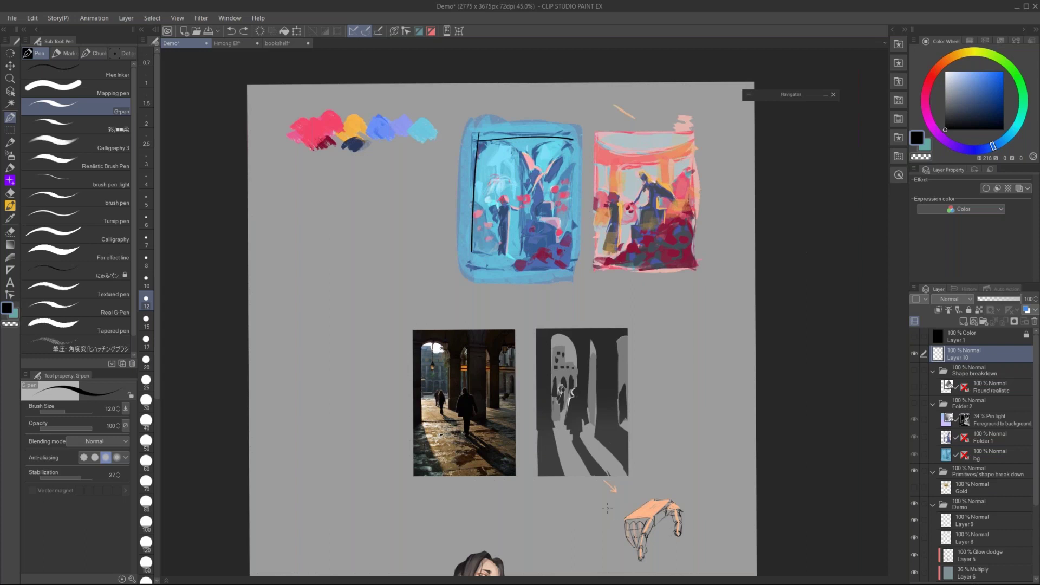
Show Folder 2 with the finished statue illustration, make bg the active layer, and hide Layer 10 and the Foreground to background layer
{"action": "key", "text": "ctrl+minus"}
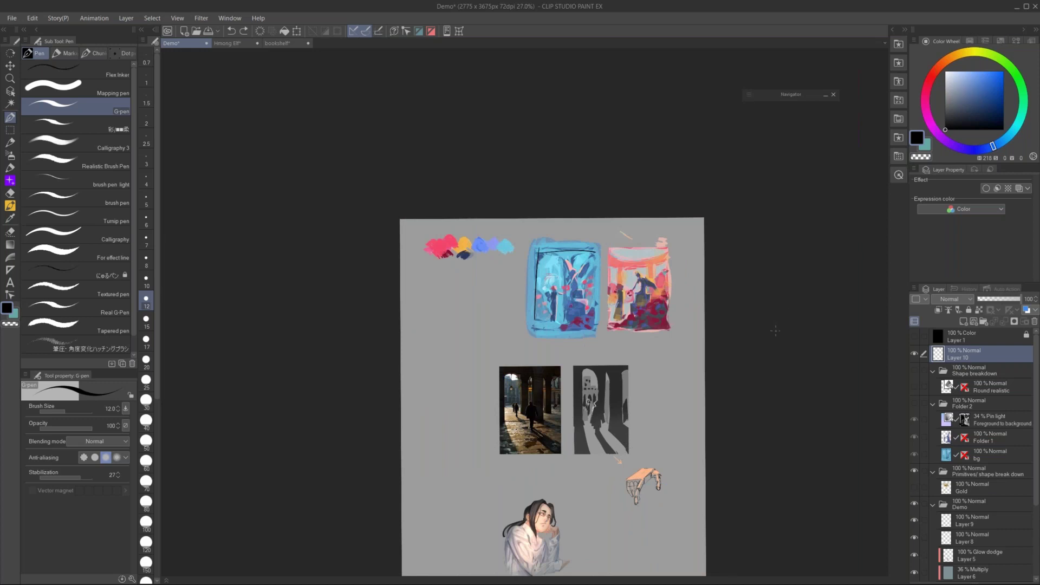
{"action": "scroll", "coordinate": [693, 396], "scroll_direction": "down", "scroll_amount": 2}
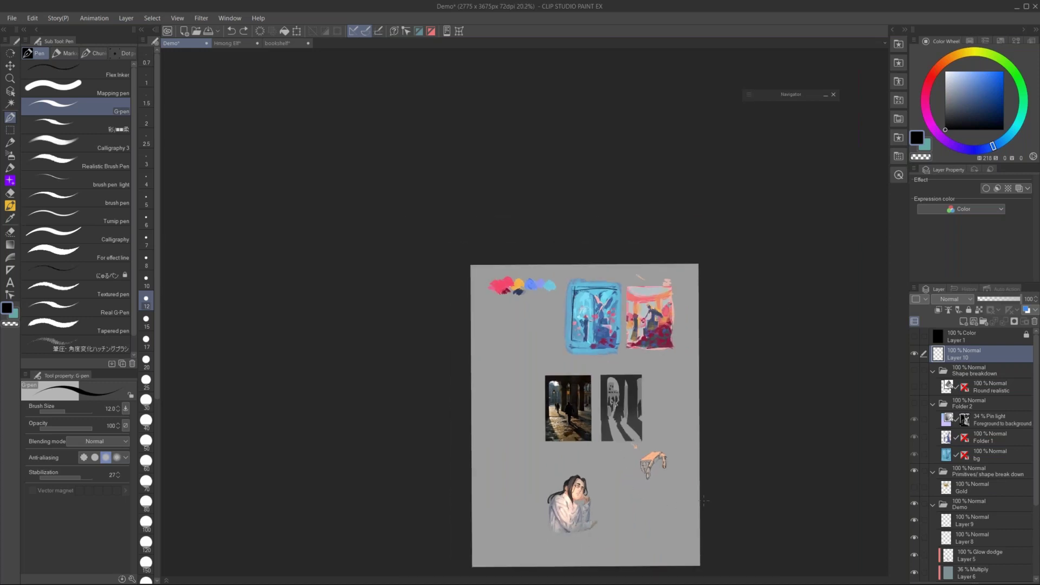
{"action": "left_click", "coordinate": [980, 485]}
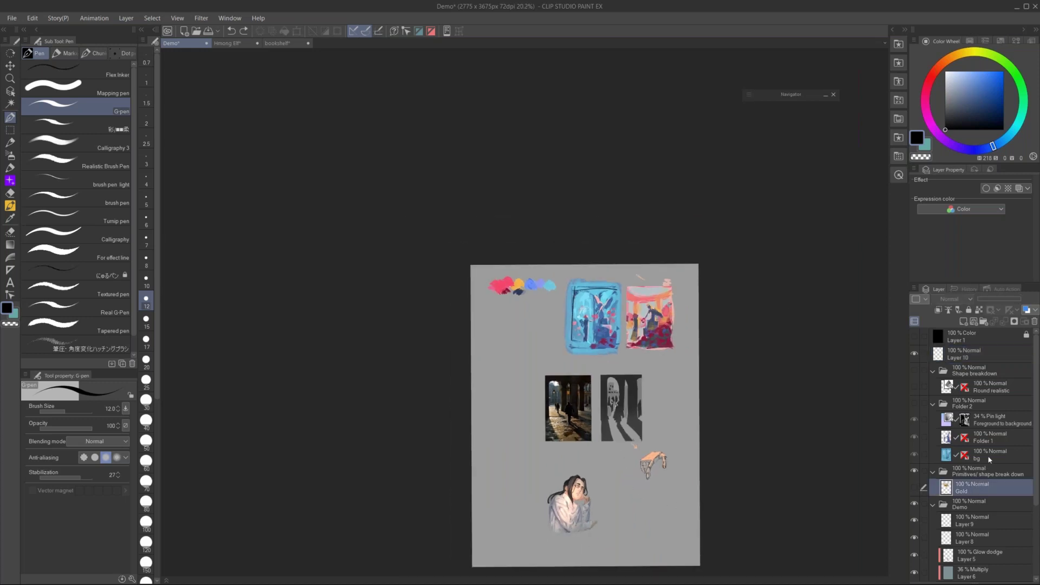
{"action": "left_click", "coordinate": [990, 459]}
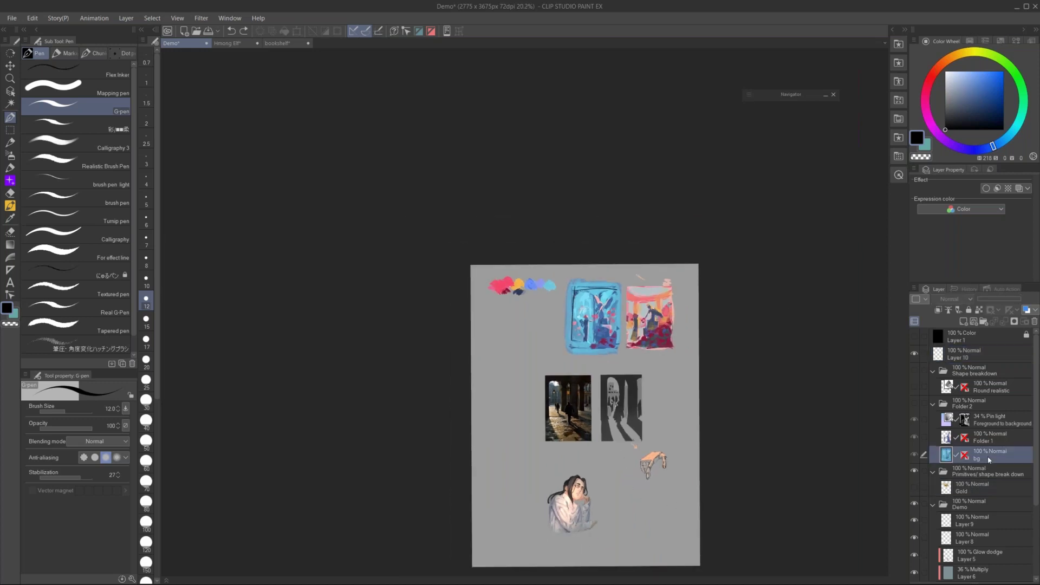
{"action": "left_click", "coordinate": [914, 404]}
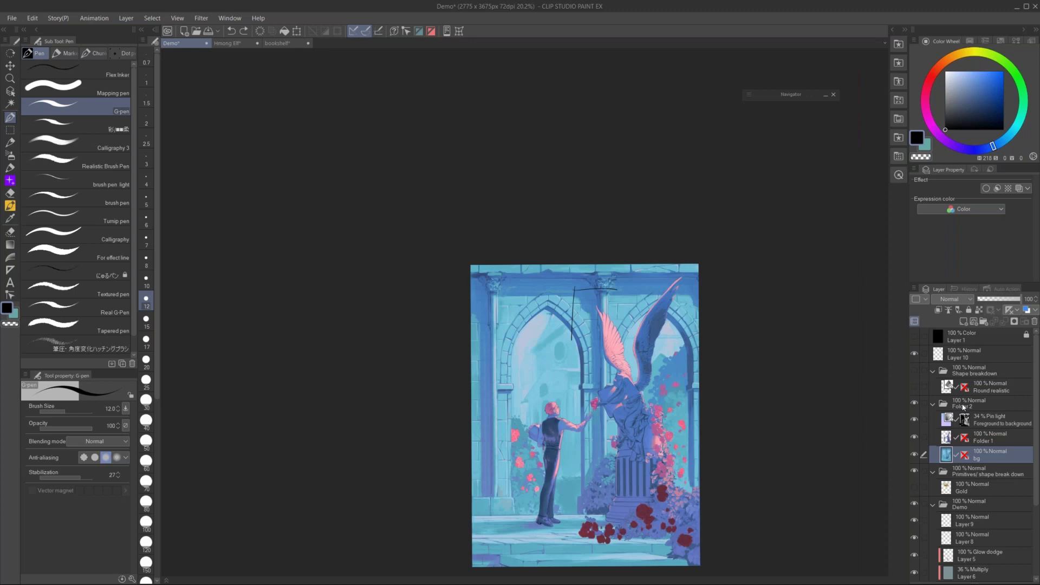
{"action": "left_click", "coordinate": [914, 354]}
{"action": "left_click", "coordinate": [914, 419]}
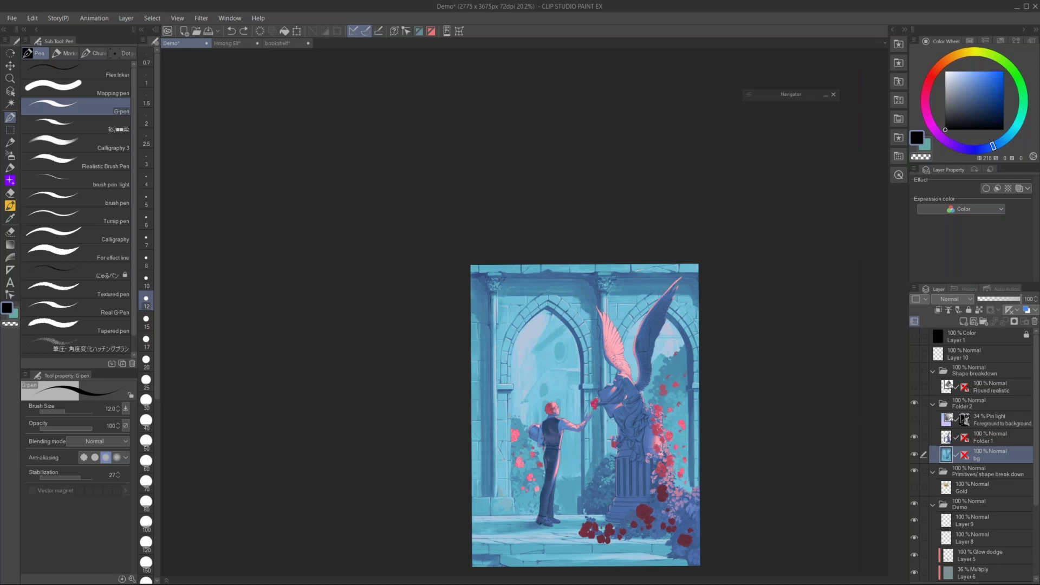
Select the illustration's dark blue shadow areas by color gamut with an error margin of 5.00, referring to all layers
{"action": "scroll", "coordinate": [704, 501], "scroll_direction": "up", "scroll_amount": 3}
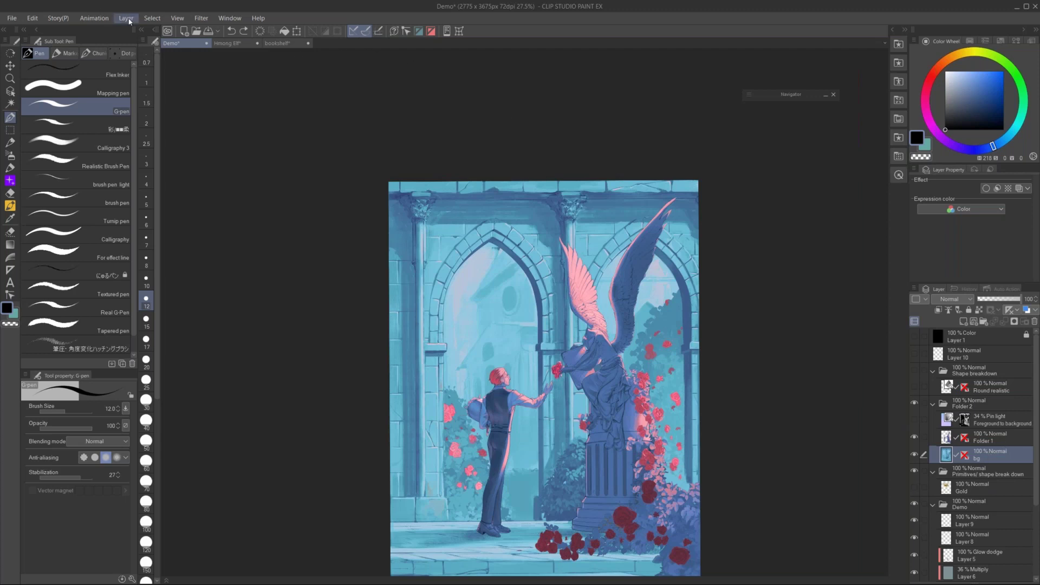
{"action": "left_click", "coordinate": [152, 18]}
{"action": "left_click", "coordinate": [173, 117]}
{"action": "left_click", "coordinate": [545, 211]}
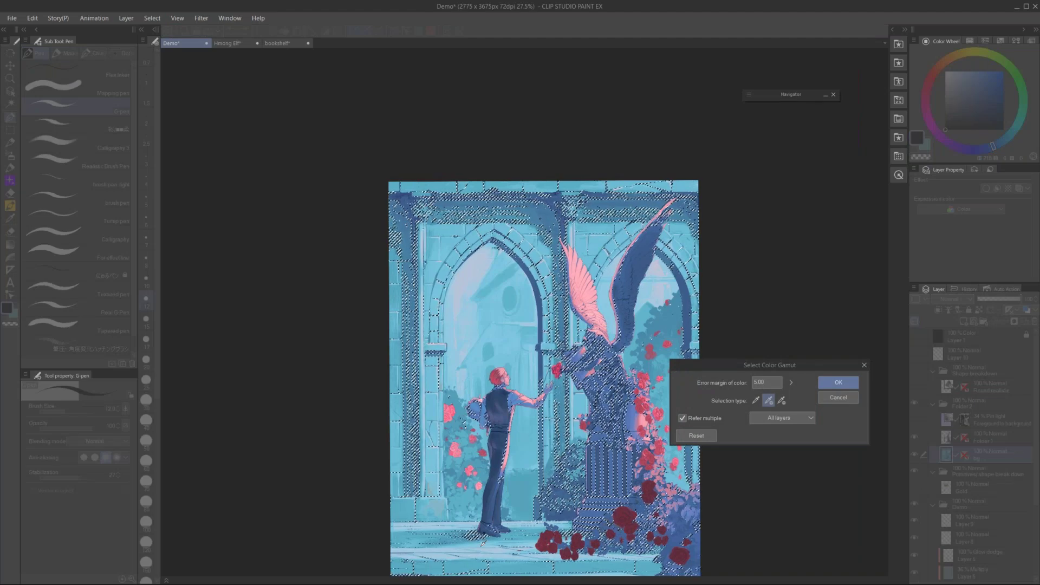
{"action": "left_click", "coordinate": [840, 382]}
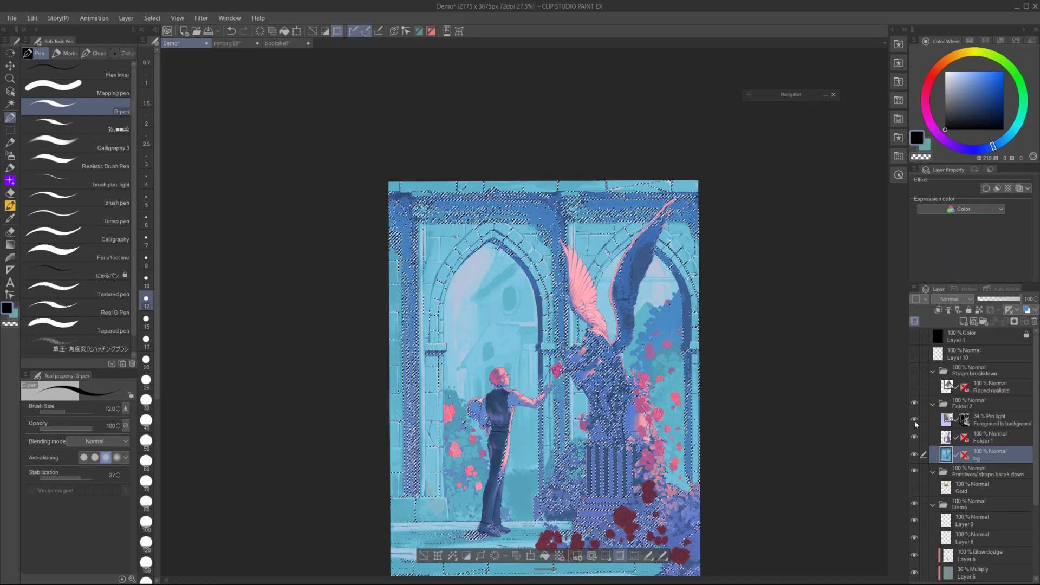
Make the Pin light layer Foreground to background active and clear the color selection
{"action": "left_click", "coordinate": [970, 426]}
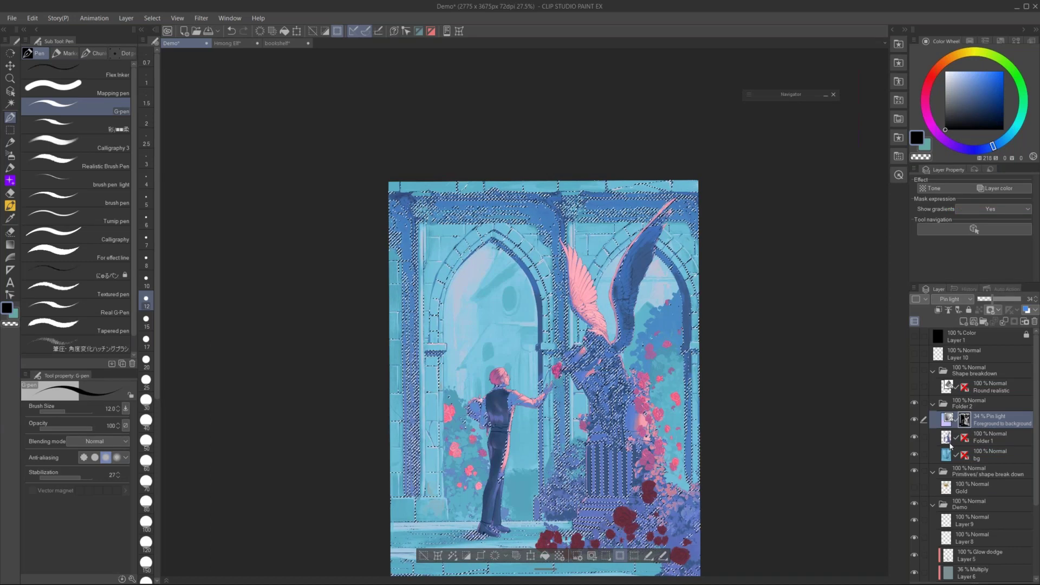
{"action": "key", "text": "ctrl+d"}
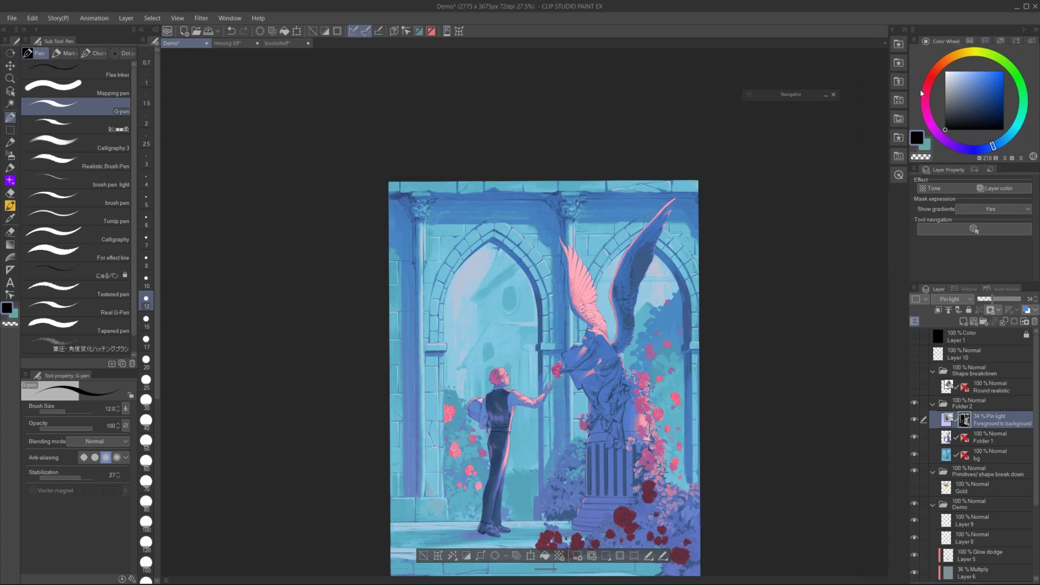
{"action": "scroll", "coordinate": [778, 297], "scroll_direction": "down", "scroll_amount": 1}
{"action": "scroll", "coordinate": [766, 298], "scroll_direction": "up", "scroll_amount": 1}
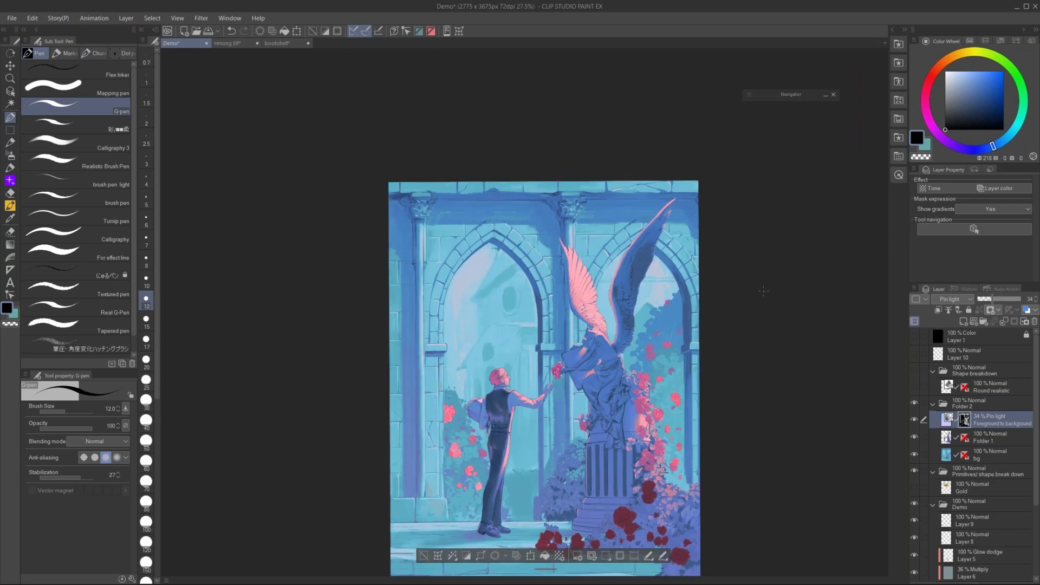
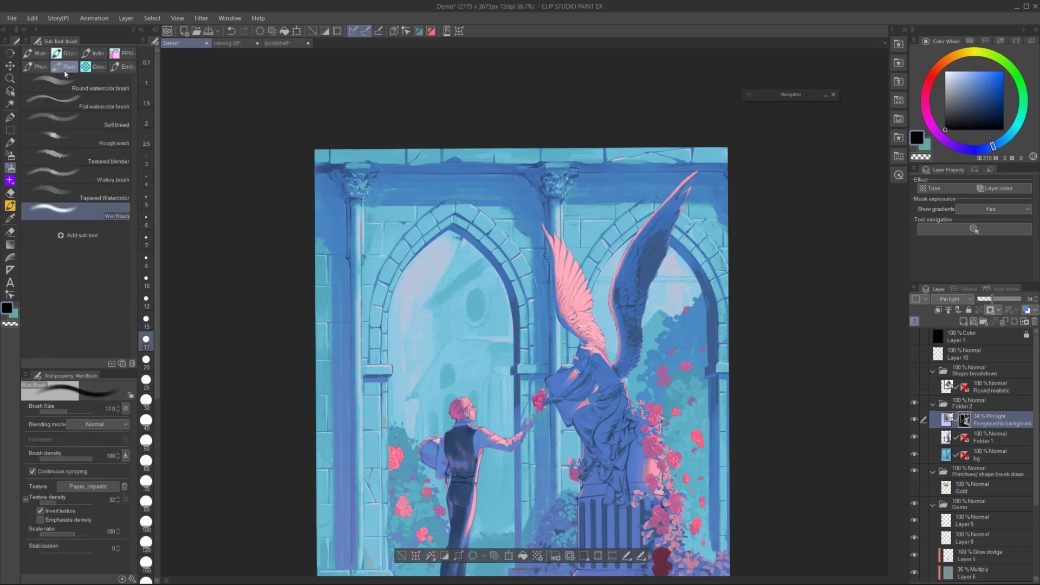
Choose the Soft Shade brush and increase its size
{"action": "left_click", "coordinate": [123, 66]}
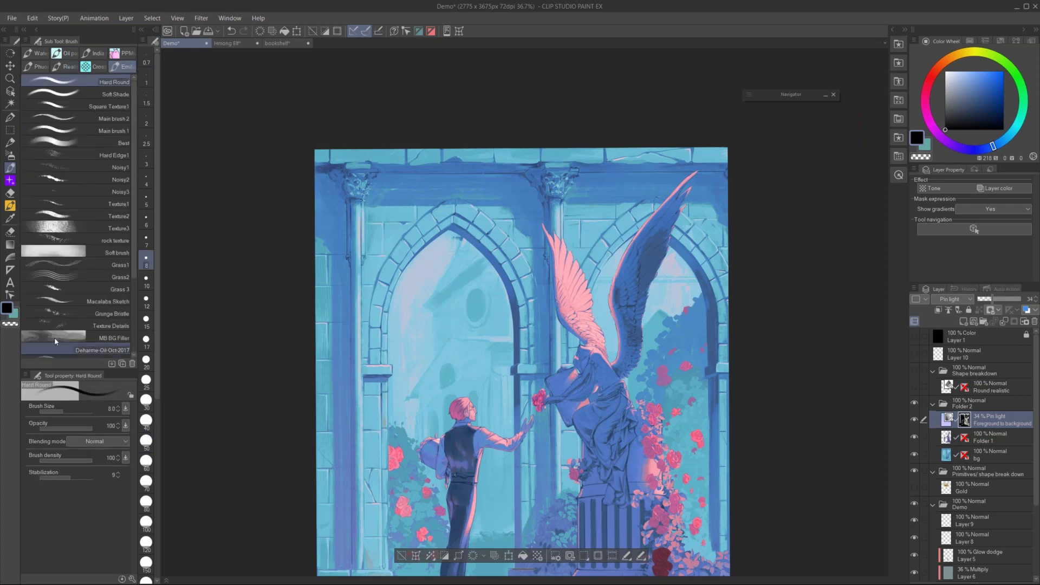
{"action": "left_click", "coordinate": [87, 97]}
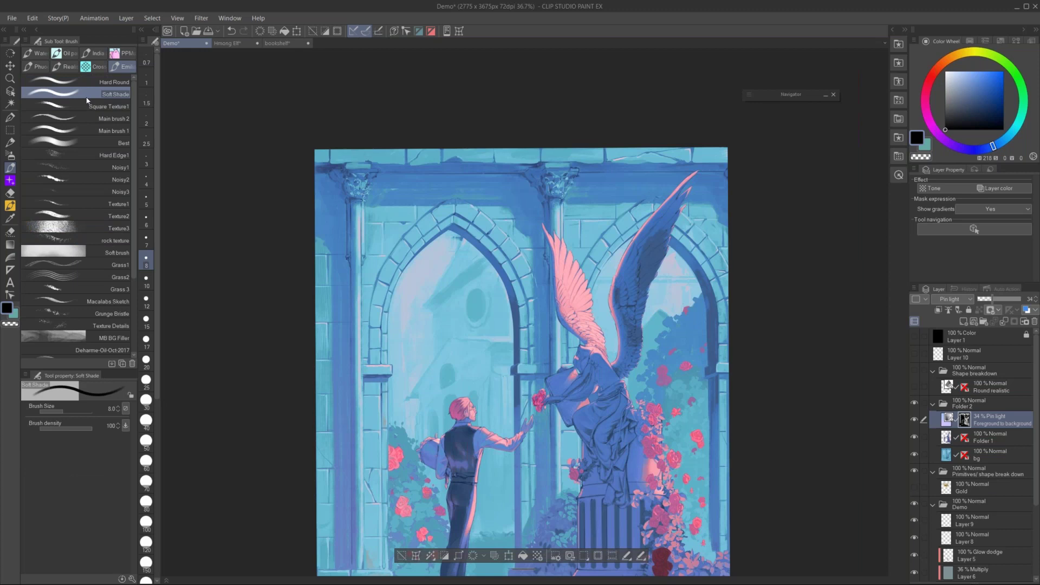
{"action": "key", "text": "bracketright"}
{"action": "key", "text": "bracketright"}
{"action": "key", "text": "bracketright"}
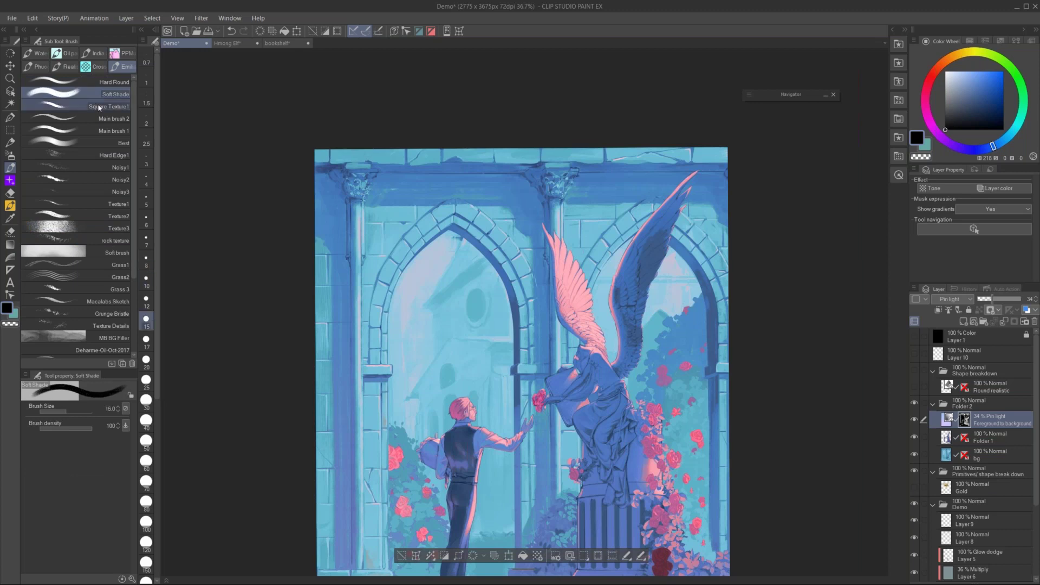
Choose the Square Texture1 brush at size 400 with a muted dark blue (H 210, S 55, V 47)
{"action": "left_click", "coordinate": [99, 107]}
{"action": "key", "text": "bracketleft"}
{"action": "left_click", "coordinate": [982, 86]}
{"action": "left_click", "coordinate": [981, 80]}
{"action": "key", "text": "bracketleft"}
{"action": "key", "text": "bracketleft"}
{"action": "key", "text": "bracketleft"}
{"action": "key", "text": "bracketleft"}
{"action": "key", "text": "bracketleft"}
{"action": "key", "text": "bracketleft"}
{"action": "key", "text": "bracketleft"}
{"action": "left_click", "coordinate": [978, 102]}
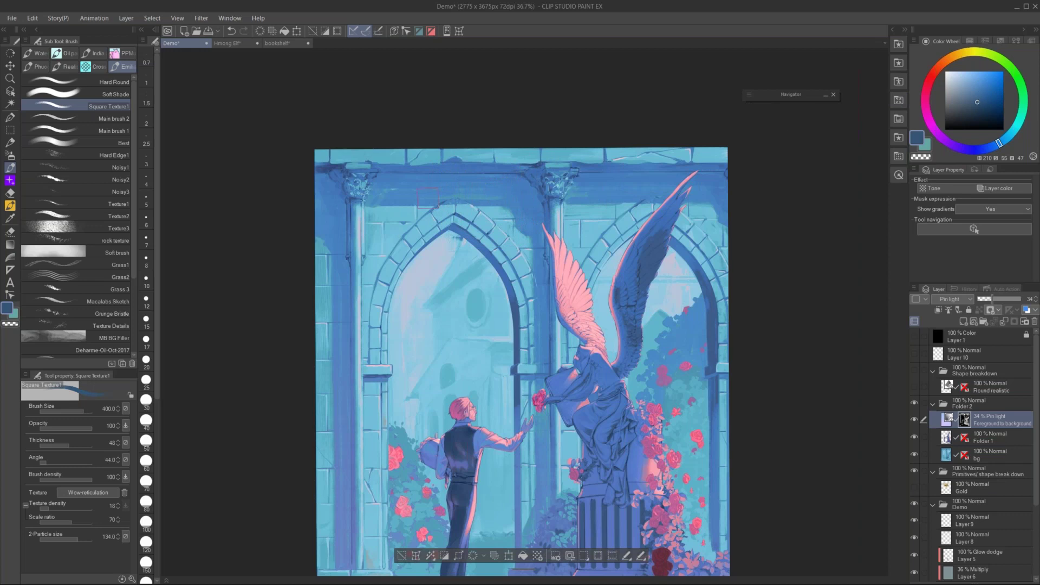
Undo the last brush stroke and make Layer 10 visible and active for painting
{"action": "key", "text": "ctrl+z"}
{"action": "left_click", "coordinate": [986, 358]}
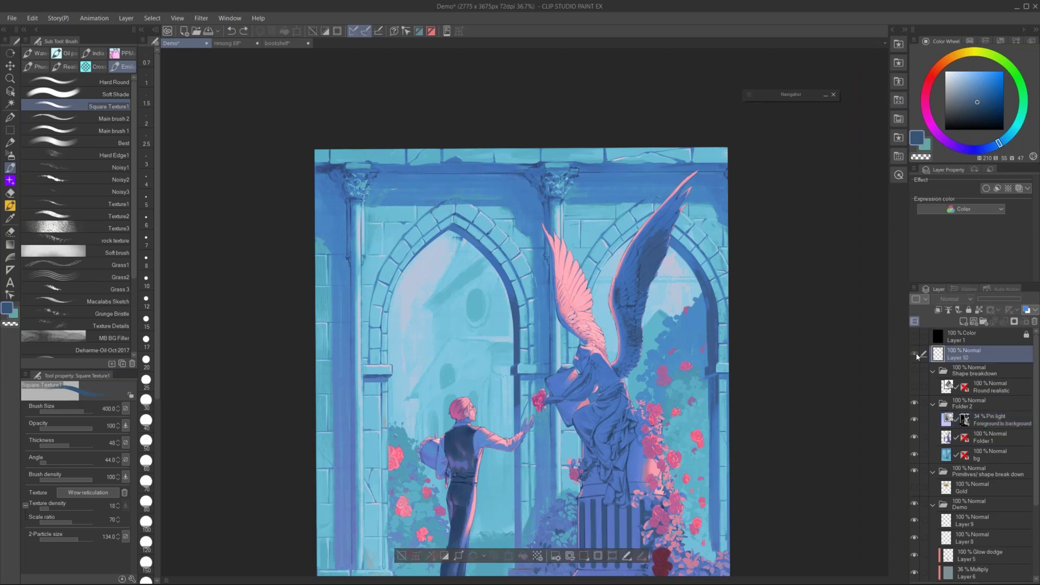
{"action": "key", "text": "ctrl+y"}
{"action": "key", "text": "ctrl+z"}
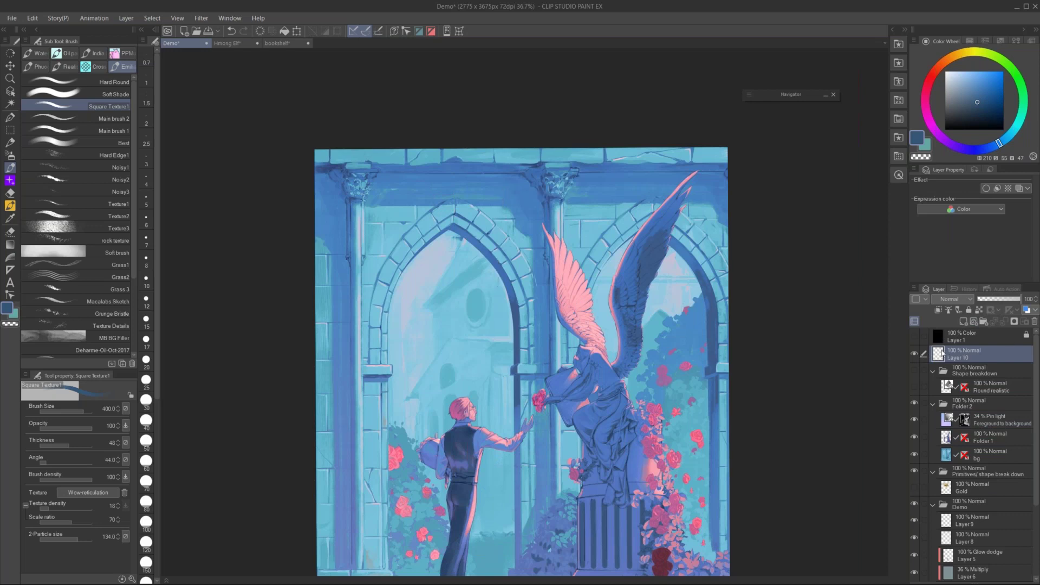
Brush dark blue texture onto the shaded wall above both arches, and soften it with a mid-blue sampled from the wall
{"action": "mouse_move", "coordinate": [385, 193]}
{"action": "left_mouse_down"}
{"action": "mouse_move", "coordinate": [459, 198]}
{"action": "mouse_move", "coordinate": [420, 195]}
{"action": "mouse_move", "coordinate": [442, 189]}
{"action": "left_mouse_up"}
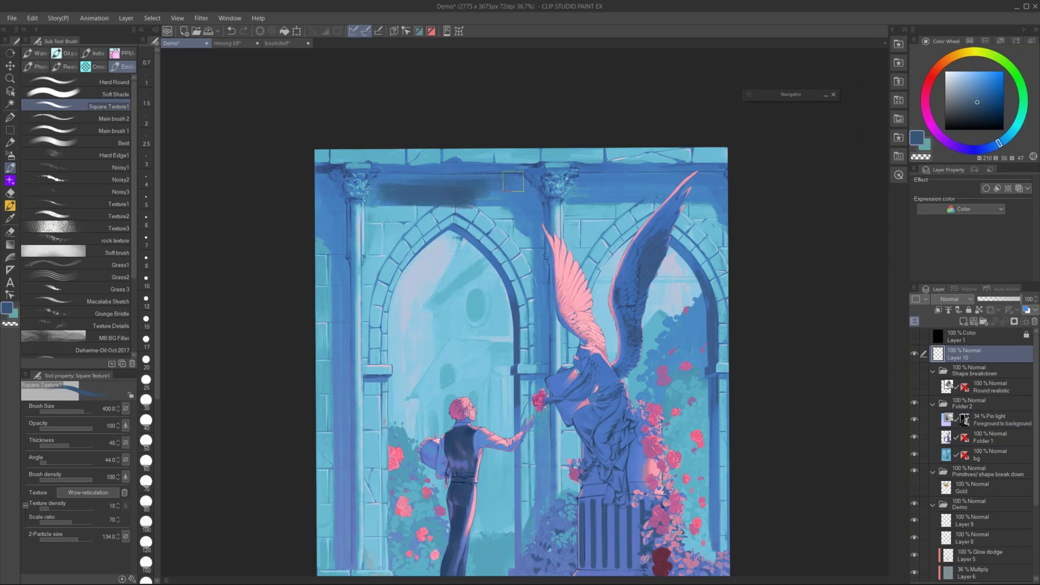
{"action": "left_click_drag", "start_coordinate": [653, 184], "coordinate": [599, 189]}
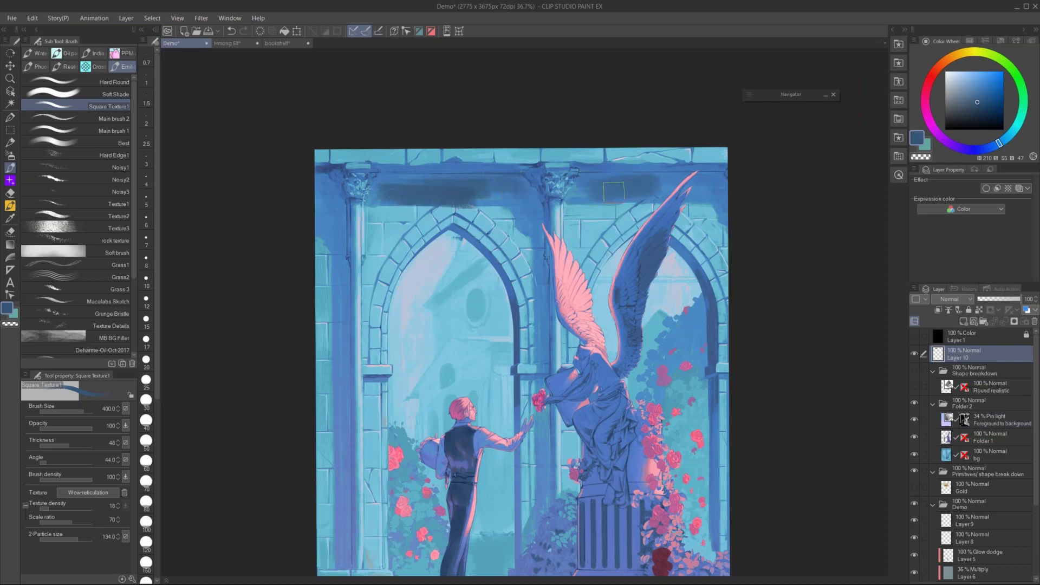
{"action": "left_click_drag", "start_coordinate": [528, 200], "coordinate": [466, 199]}
{"action": "left_click", "coordinate": [531, 202], "text": "alt"}
{"action": "left_click_drag", "start_coordinate": [390, 199], "coordinate": [503, 189]}
{"action": "mouse_move", "coordinate": [649, 187]}
{"action": "left_mouse_down"}
{"action": "mouse_move", "coordinate": [593, 188]}
{"action": "mouse_move", "coordinate": [632, 190]}
{"action": "left_mouse_up"}
Reduce the Square Texture1 brush to size 150 and choose a darker, more saturated blue
{"action": "left_click_drag", "start_coordinate": [709, 382], "coordinate": [704, 325]}
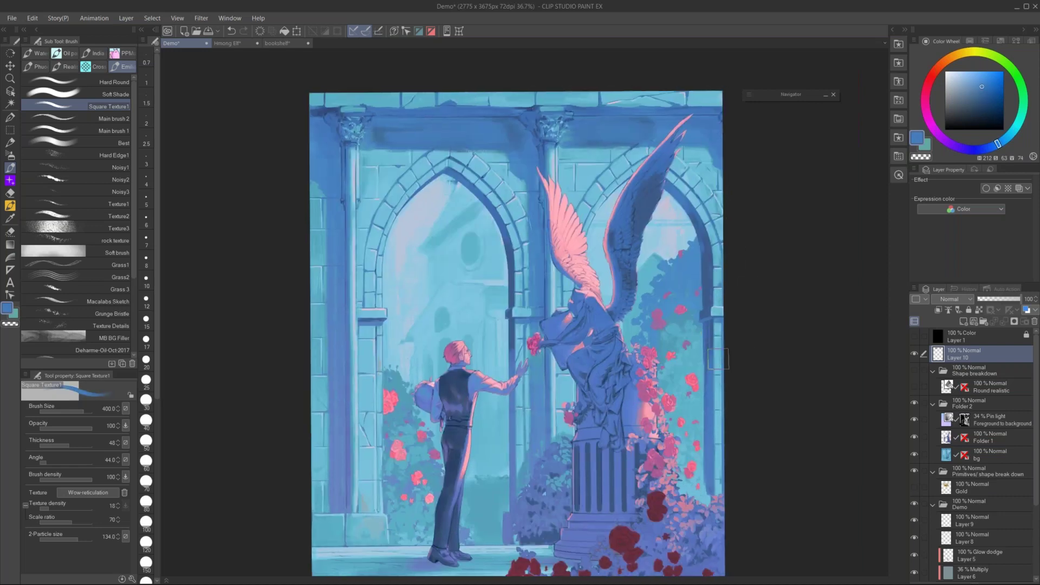
{"action": "scroll", "coordinate": [684, 378], "scroll_direction": "up", "scroll_amount": 2}
{"action": "scroll", "coordinate": [651, 486], "scroll_direction": "up", "scroll_amount": 3}
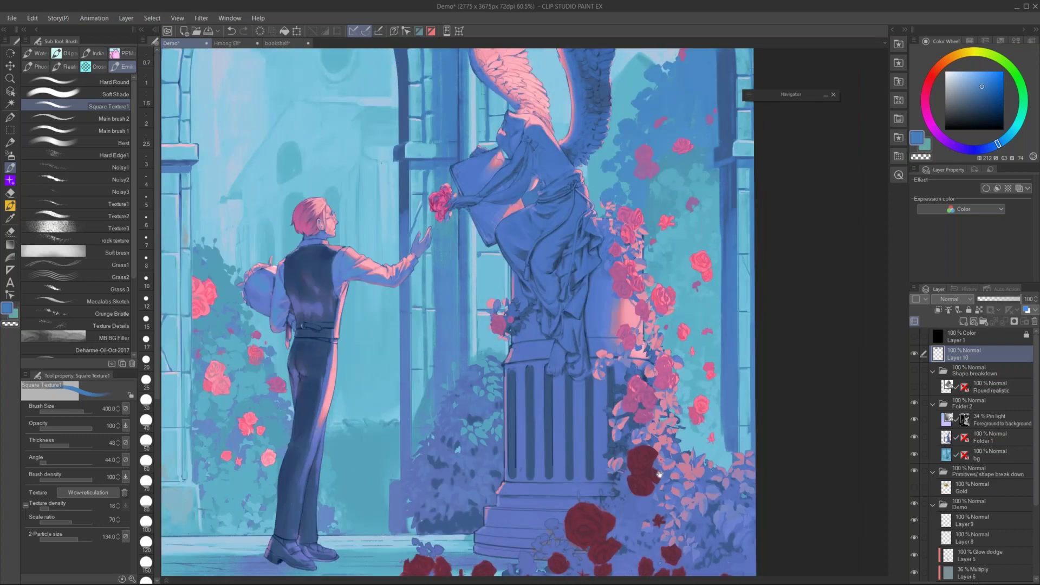
{"action": "left_click_drag", "start_coordinate": [681, 515], "coordinate": [648, 449]}
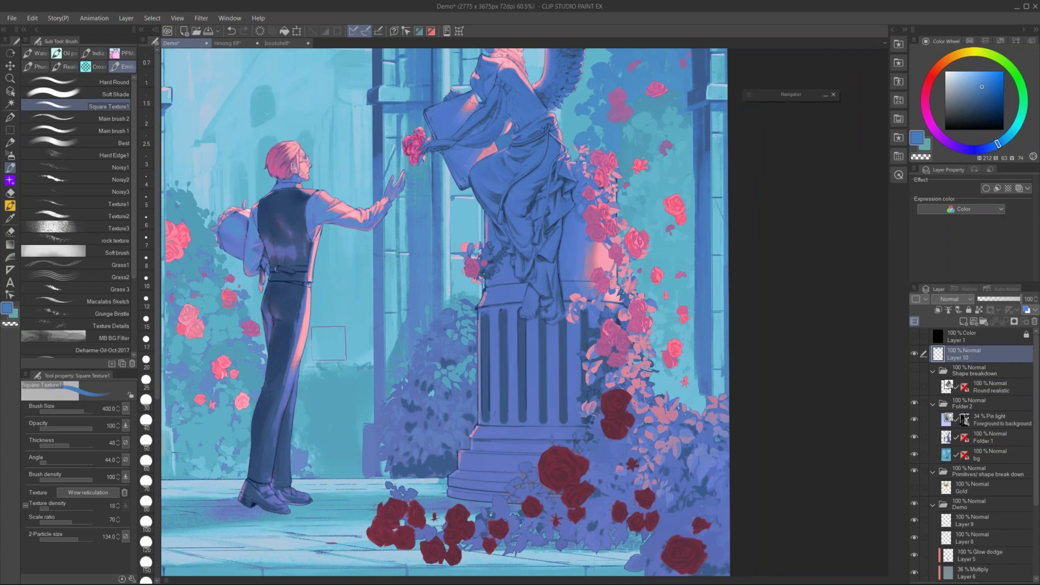
{"action": "key", "text": "bracketleft"}
{"action": "key", "text": "bracketleft"}
{"action": "key", "text": "bracketleft"}
{"action": "key", "text": "bracketleft"}
{"action": "left_click_drag", "start_coordinate": [551, 372], "coordinate": [743, 420]}
{"action": "left_click", "coordinate": [992, 100]}
{"action": "left_click_drag", "start_coordinate": [994, 98], "coordinate": [989, 102]}
{"action": "left_click_drag", "start_coordinate": [799, 292], "coordinate": [793, 311]}
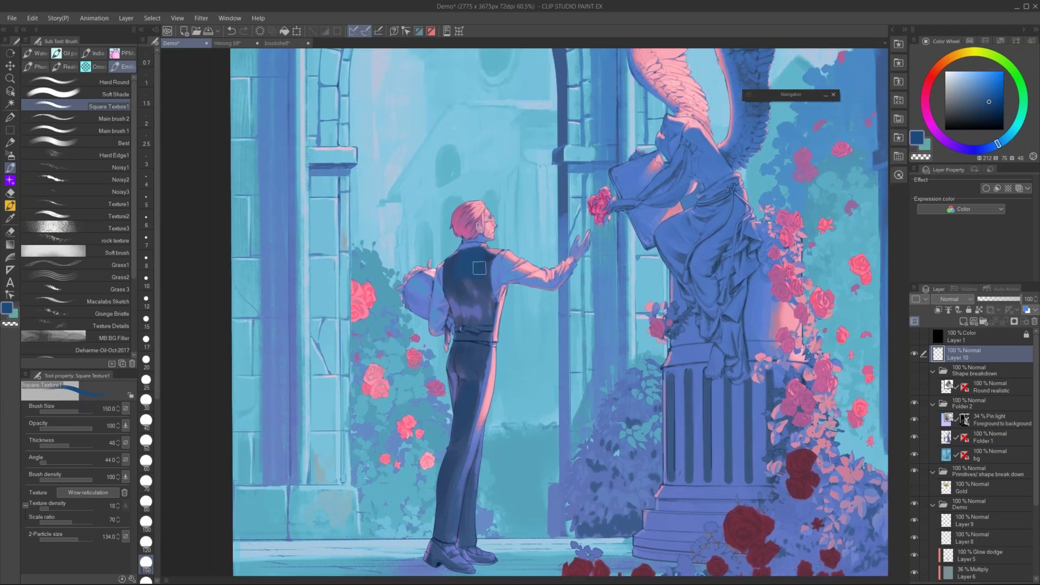
Undo the last brush stroke and make the Folder 1 layer active in the statue illustration
{"action": "key", "text": "ctrl+z"}
{"action": "left_click_drag", "start_coordinate": [751, 308], "coordinate": [643, 433]}
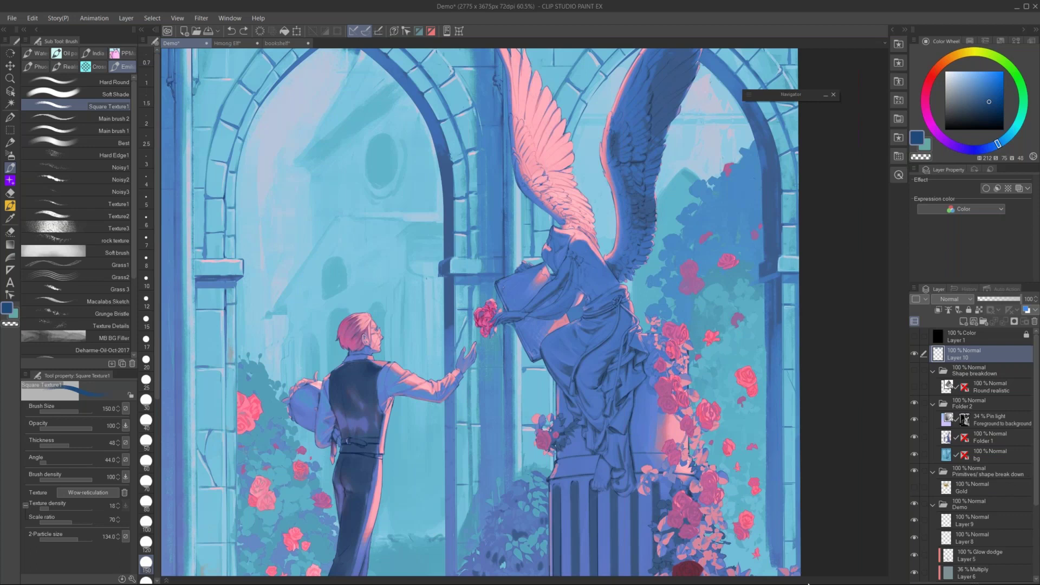
{"action": "left_click", "coordinate": [992, 439]}
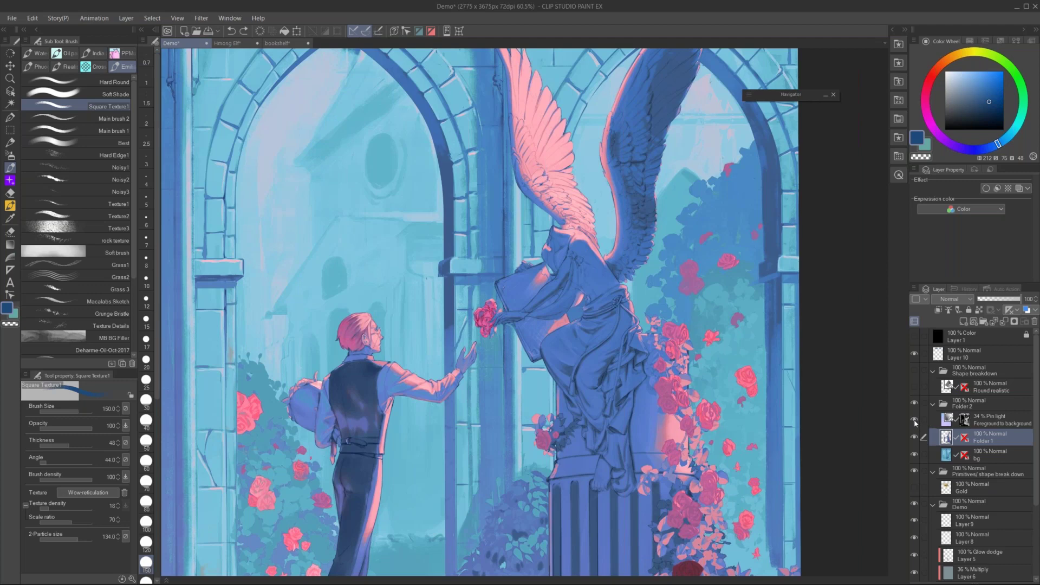
{"action": "key", "text": "ctrl+0"}
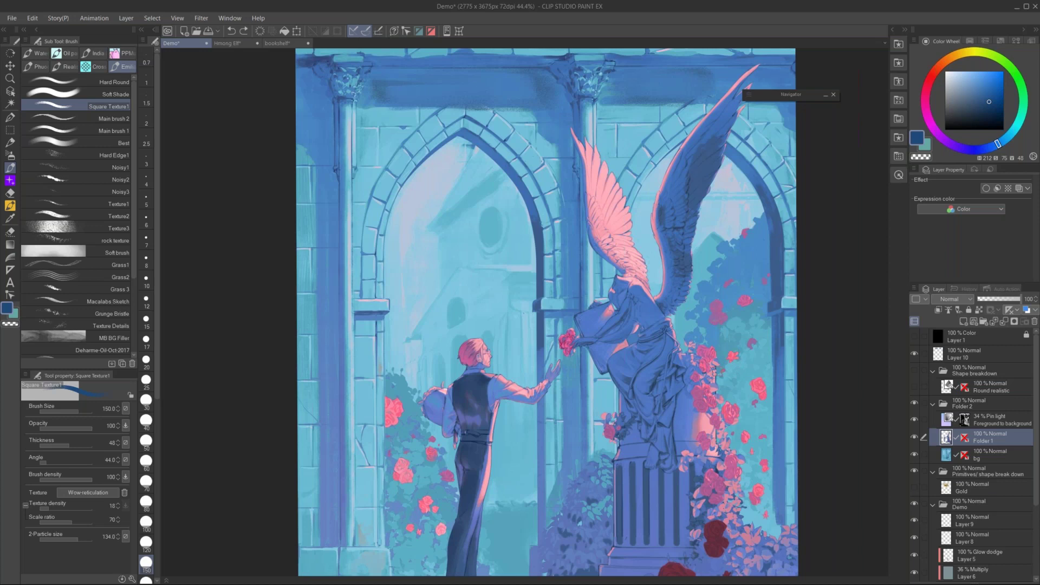
{"action": "scroll", "coordinate": [667, 363], "scroll_direction": "down", "scroll_amount": 1}
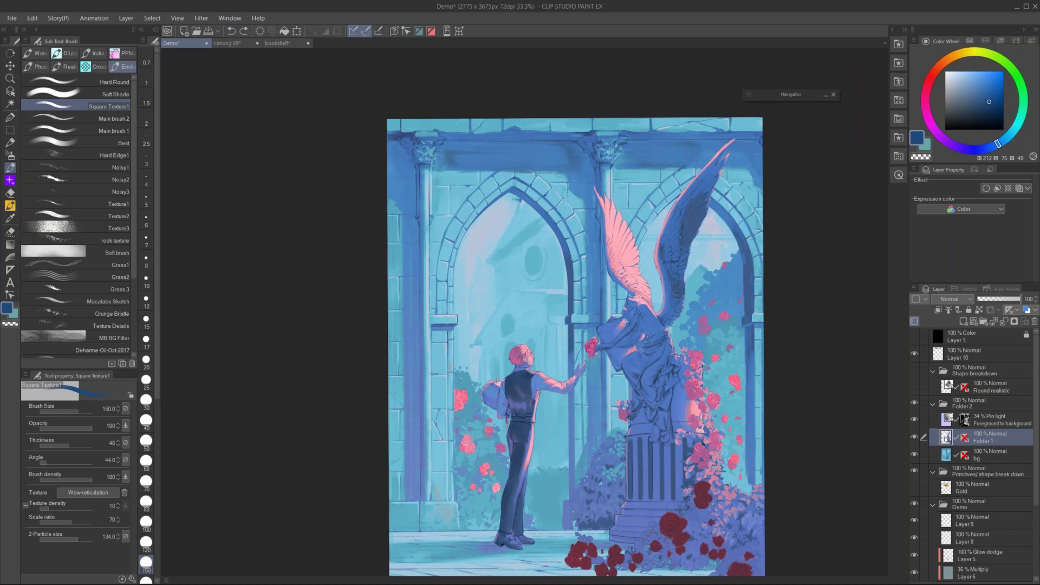
Switch to the bookshelf document and make the character color layer active and visible above the 3D character
{"action": "left_click", "coordinate": [289, 47]}
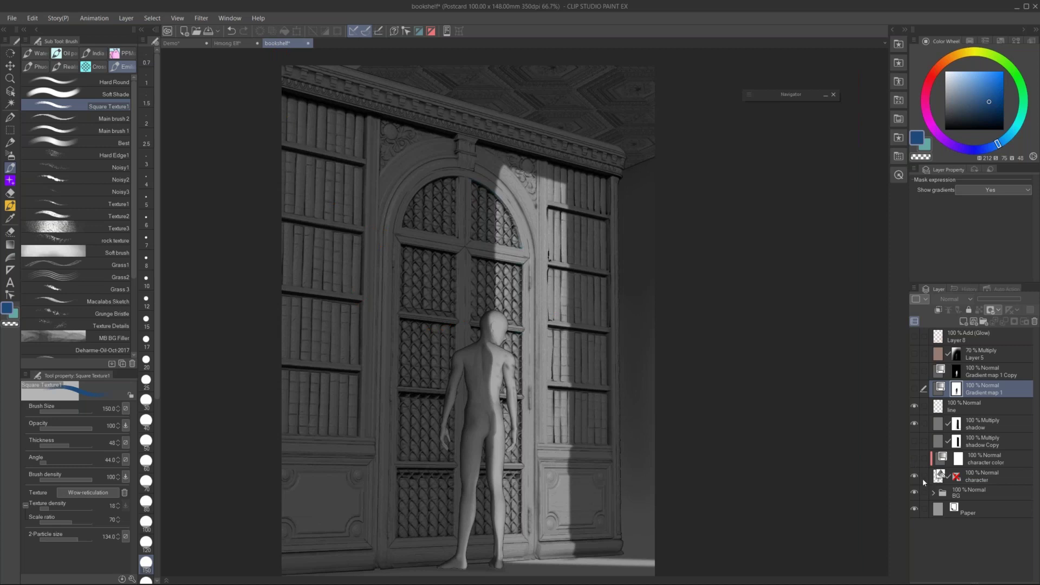
{"action": "left_click", "coordinate": [982, 479]}
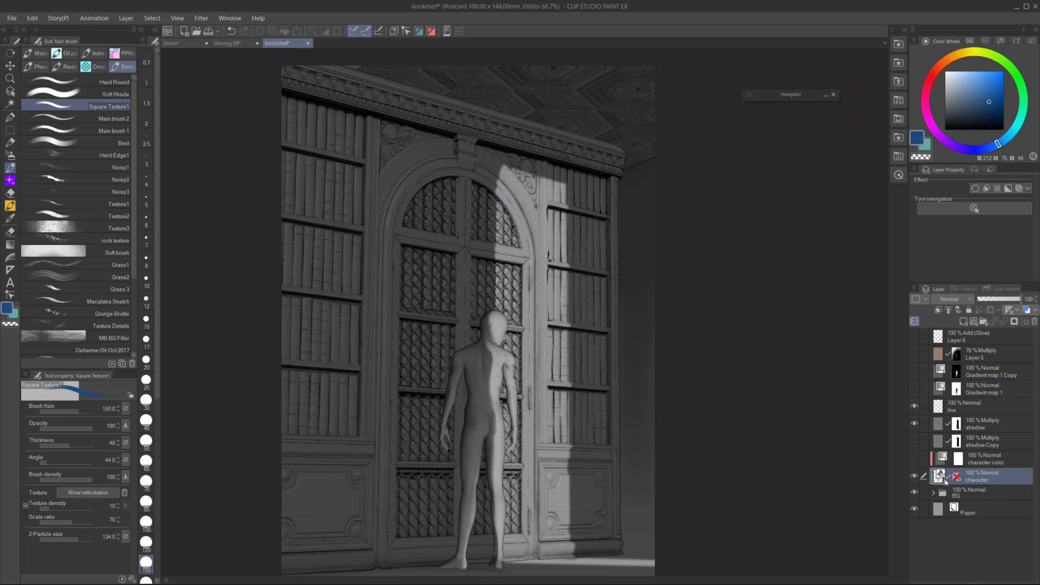
{"action": "left_click", "coordinate": [915, 476]}
{"action": "left_click", "coordinate": [914, 476]}
{"action": "left_click", "coordinate": [1004, 462]}
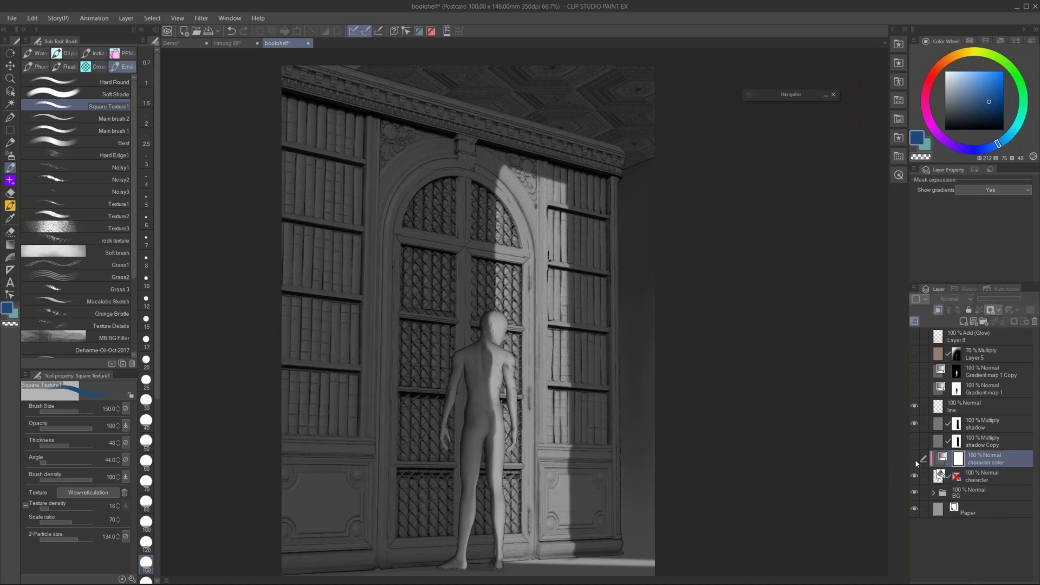
{"action": "left_click", "coordinate": [916, 460]}
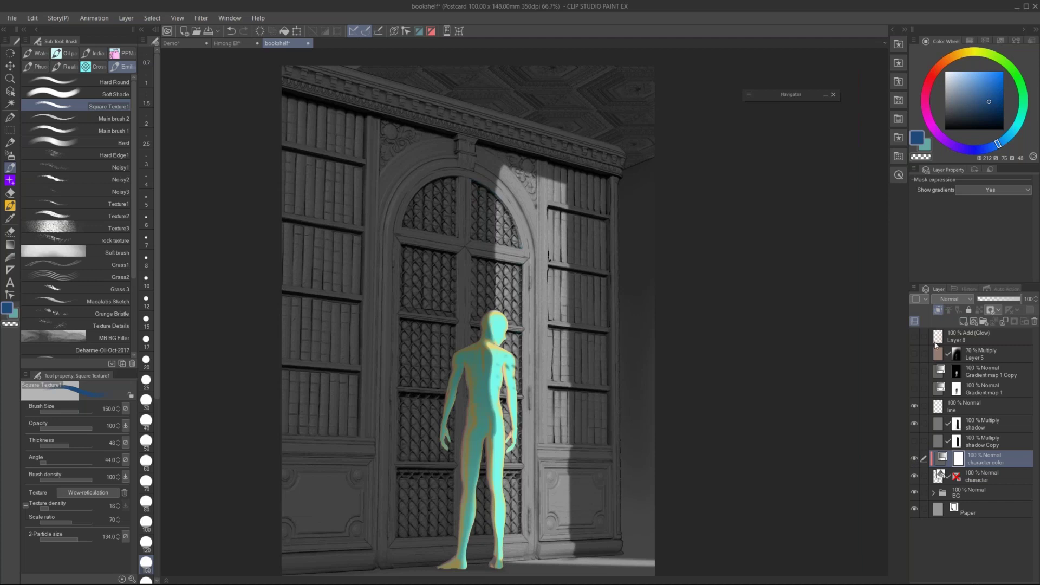
Show the Gradient map 1 layer over the bookshelf scene and make it active
{"action": "left_click", "coordinate": [915, 372]}
{"action": "left_click", "coordinate": [915, 371]}
{"action": "left_click", "coordinate": [915, 387]}
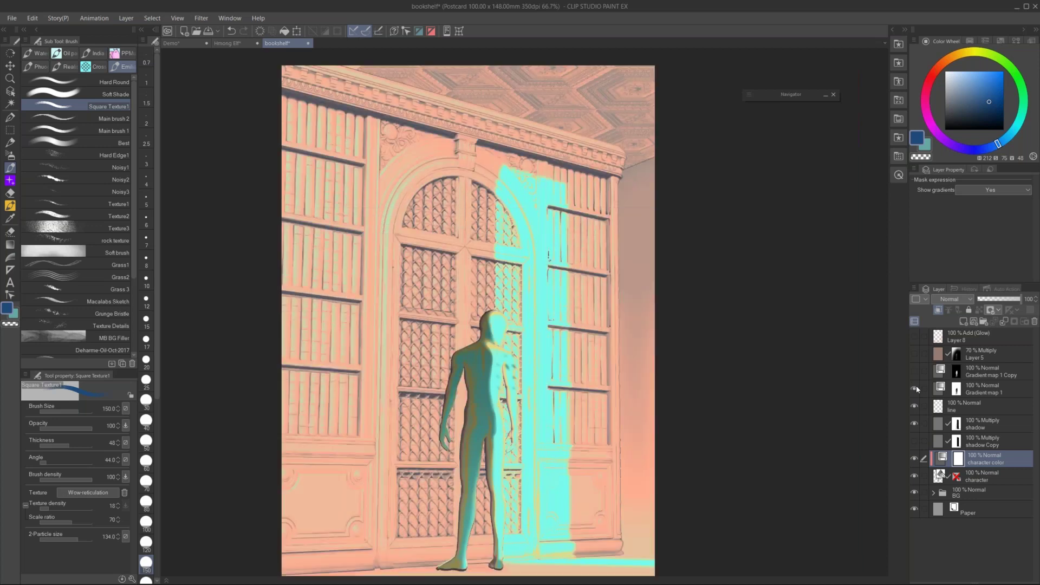
{"action": "left_click", "coordinate": [1003, 392]}
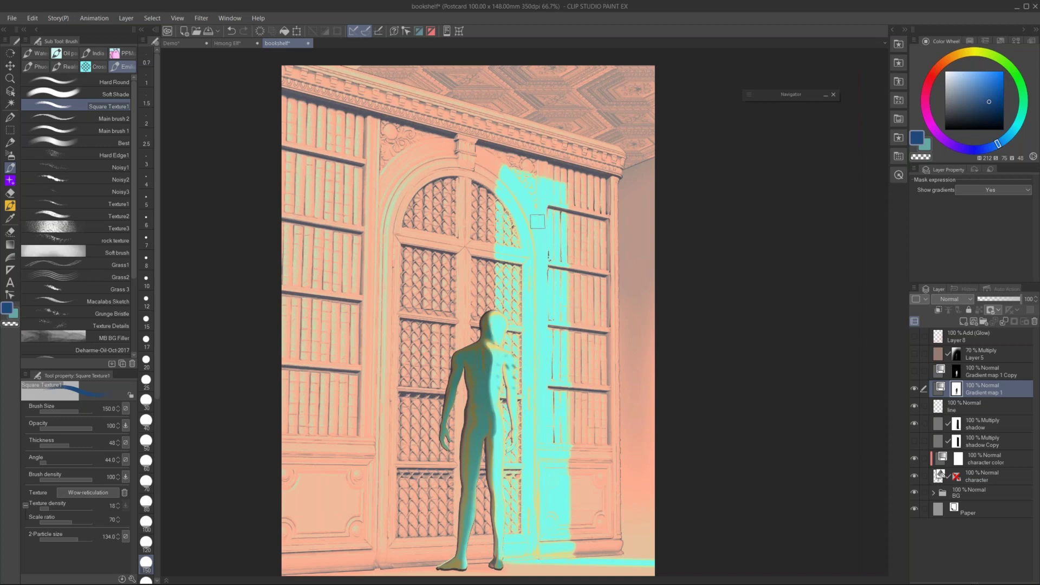
Open the material library and view the contents of the downloaded 3D folder
{"action": "left_click", "coordinate": [900, 45]}
{"action": "scroll", "coordinate": [776, 317], "scroll_direction": "down", "scroll_amount": 5}
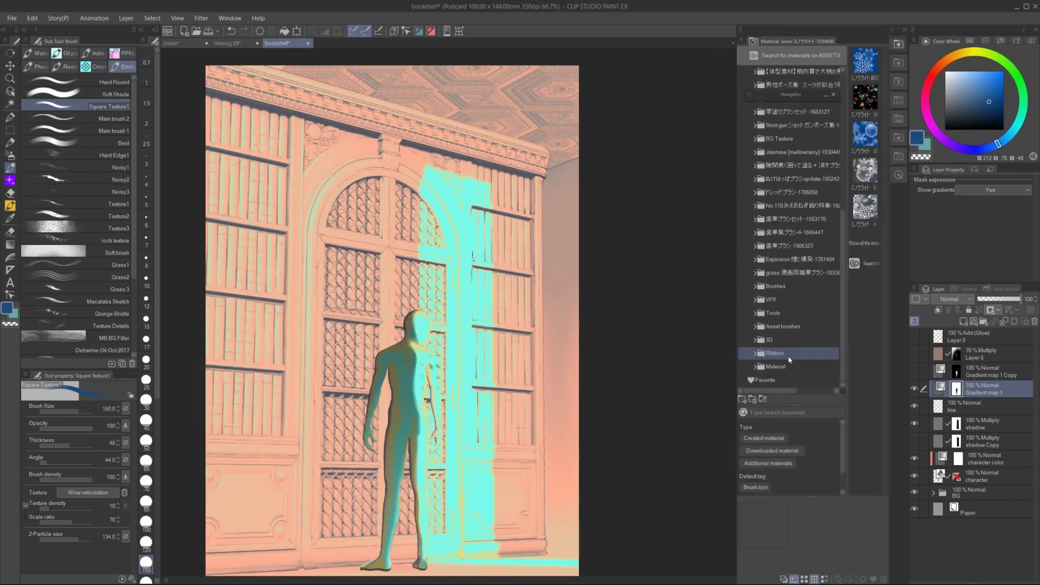
{"action": "left_click", "coordinate": [787, 341]}
{"action": "scroll", "coordinate": [797, 244], "scroll_direction": "up", "scroll_amount": 5}
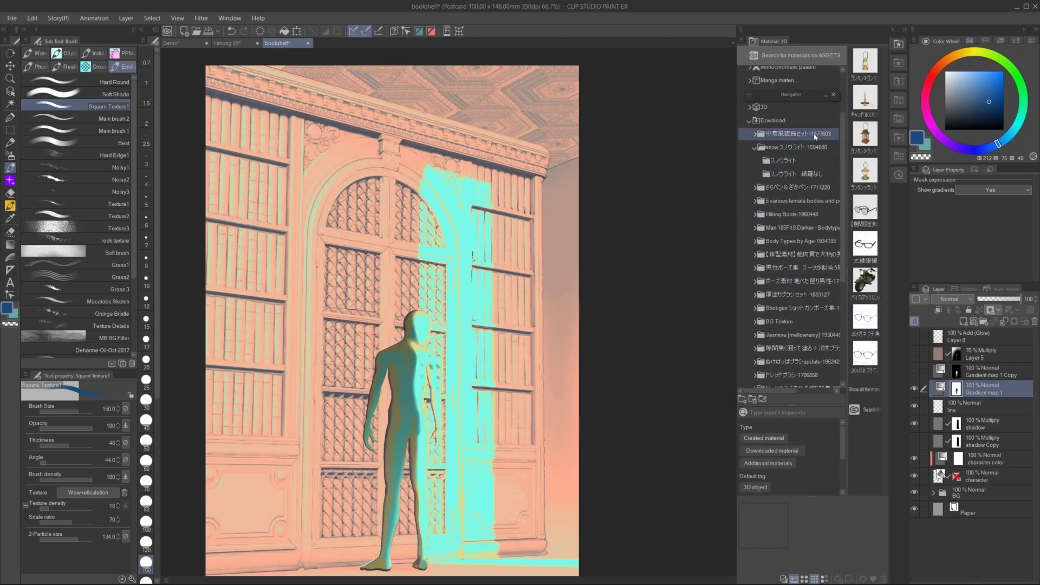
Expand the Navigator, place it over the canvas clear of the material list, and straighten the canvas rotation
{"action": "left_click", "coordinate": [824, 96]}
{"action": "left_click", "coordinate": [773, 215]}
{"action": "scroll", "coordinate": [789, 103], "scroll_direction": "down", "scroll_amount": 2}
{"action": "left_click_drag", "start_coordinate": [788, 103], "coordinate": [327, 139]}
{"action": "left_click", "coordinate": [789, 106]}
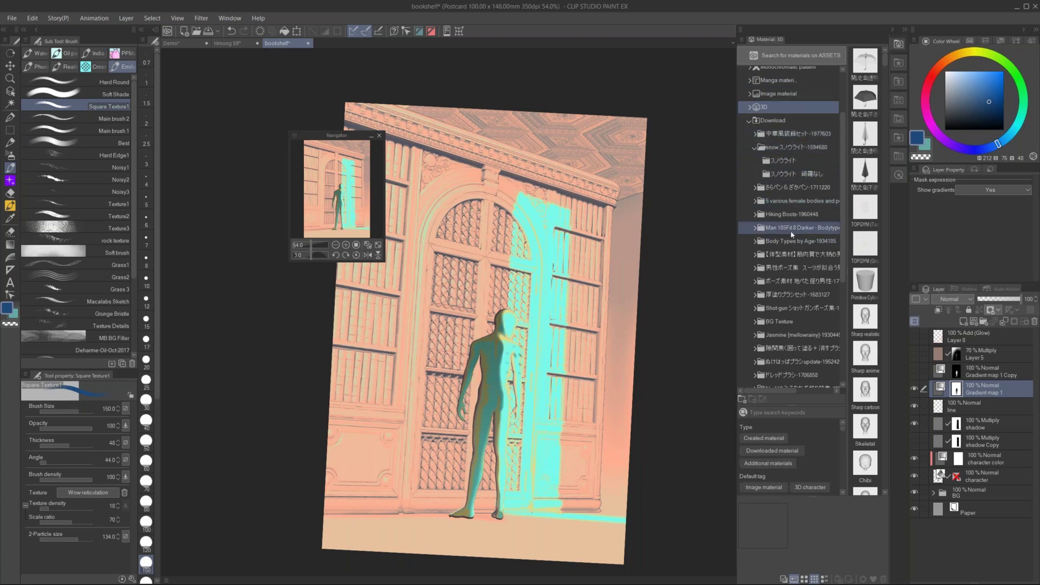
{"action": "mouse_move", "coordinate": [601, 161]}
{"action": "left_mouse_down"}
{"action": "mouse_move", "coordinate": [609, 172]}
{"action": "mouse_move", "coordinate": [662, 161]}
{"action": "left_mouse_up"}
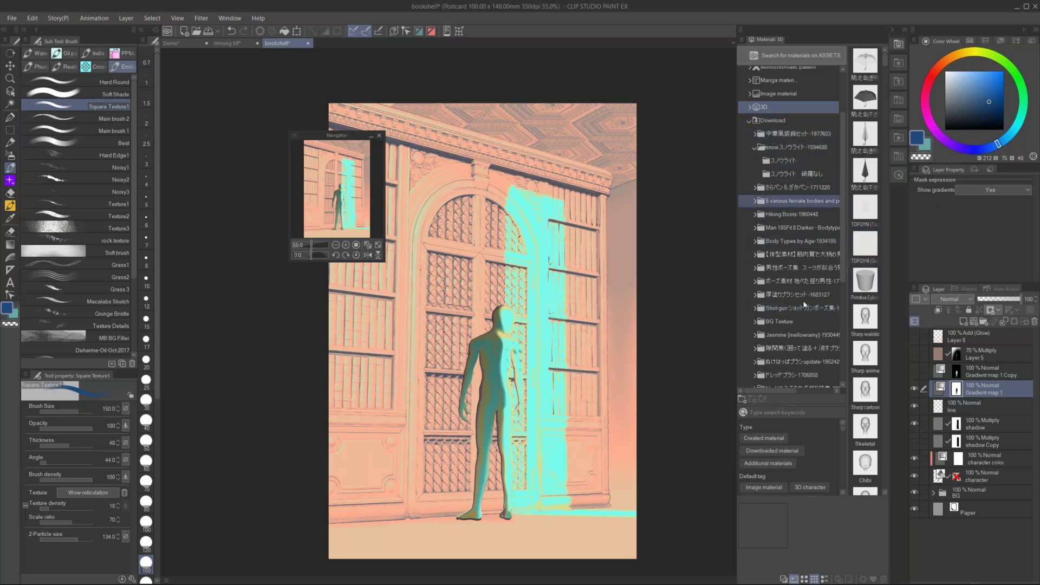
Browse the downloaded Shotgun pose set and the downloaded 3D folder in the material library
{"action": "left_click", "coordinate": [788, 308]}
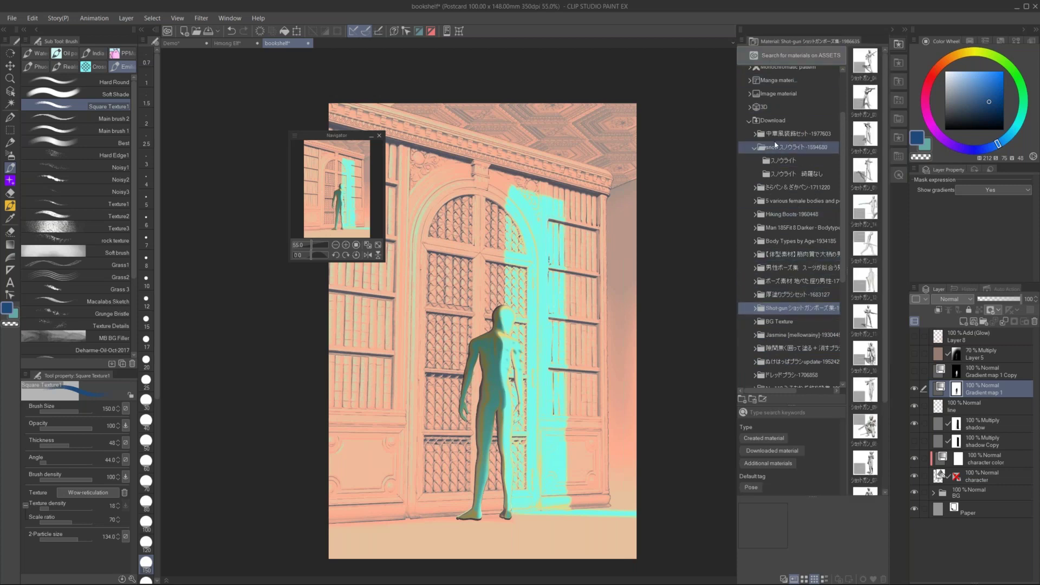
{"action": "scroll", "coordinate": [802, 334], "scroll_direction": "down", "scroll_amount": 2}
{"action": "scroll", "coordinate": [803, 333], "scroll_direction": "down", "scroll_amount": 5}
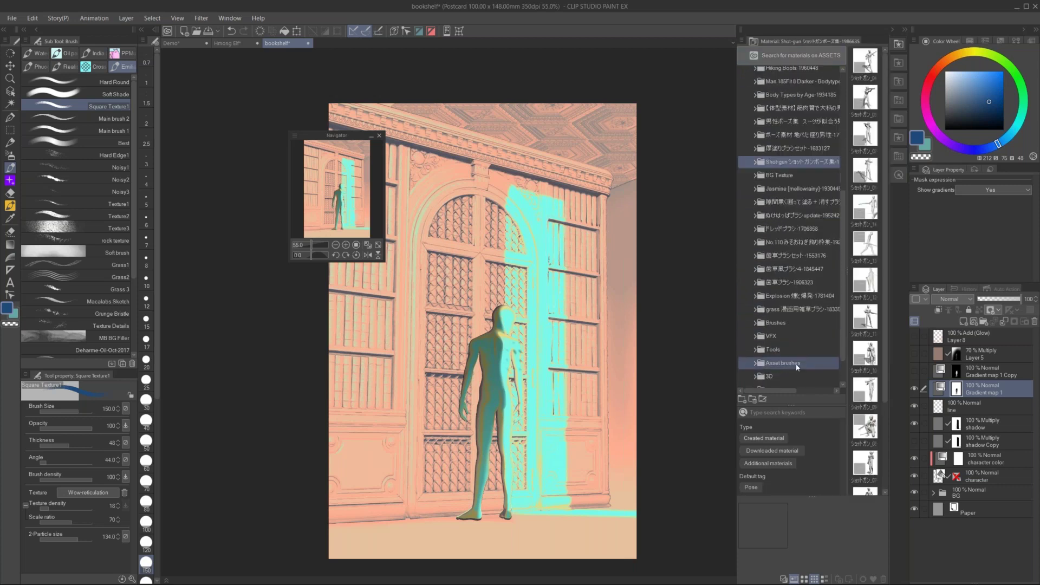
{"action": "left_click", "coordinate": [786, 340]}
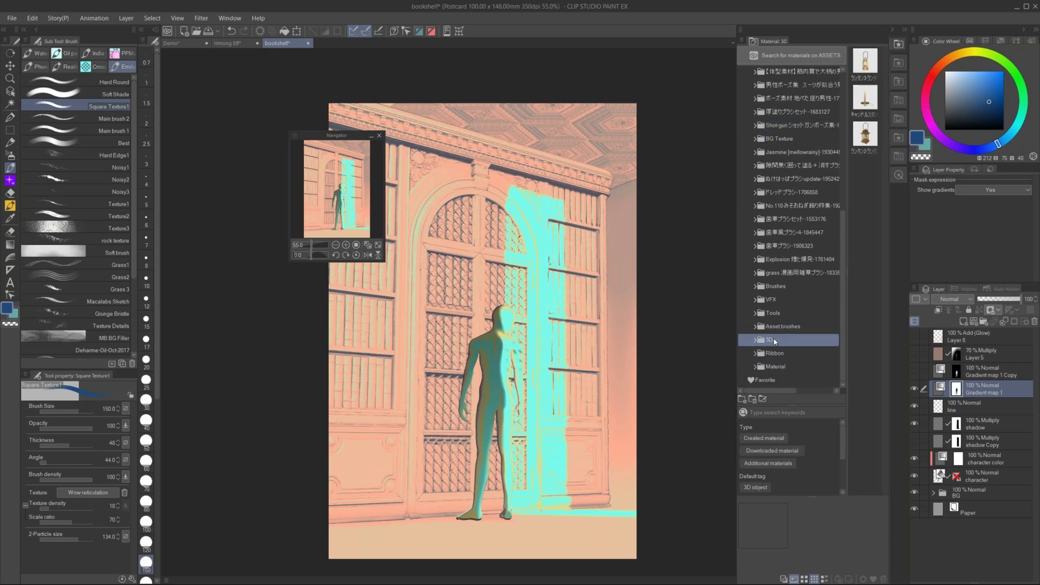
Expand the main 3D material category and view The Only Perspective Grid You Need folder
{"action": "scroll", "coordinate": [799, 251], "scroll_direction": "up", "scroll_amount": 10}
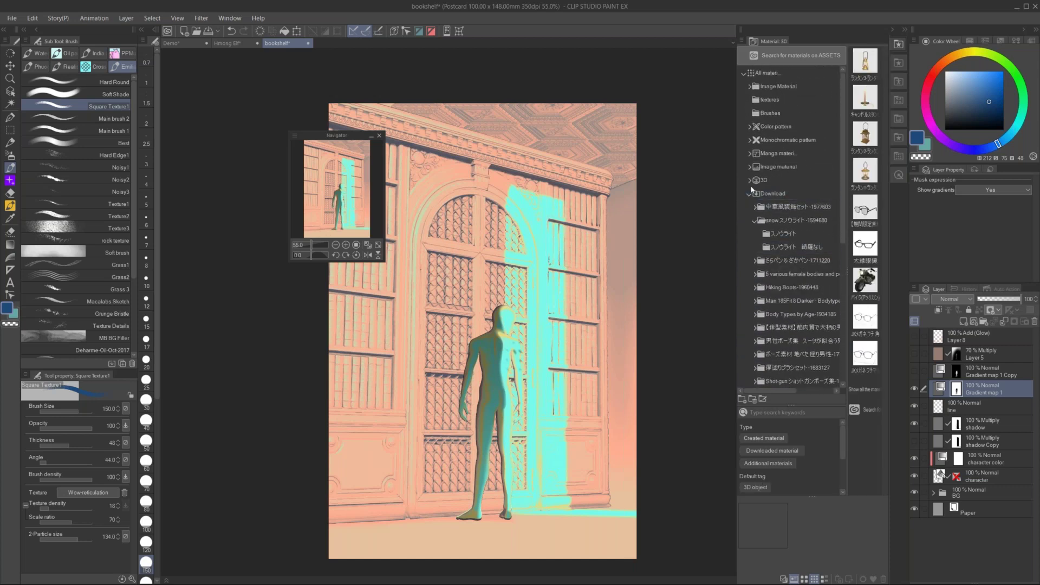
{"action": "left_click", "coordinate": [750, 180]}
{"action": "left_click", "coordinate": [780, 208]}
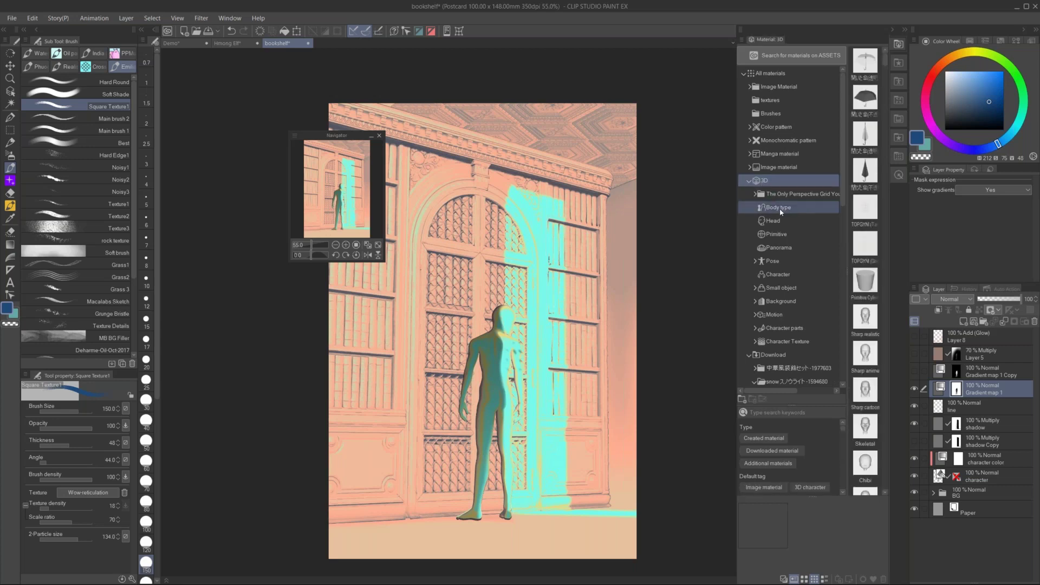
{"action": "left_click", "coordinate": [789, 194]}
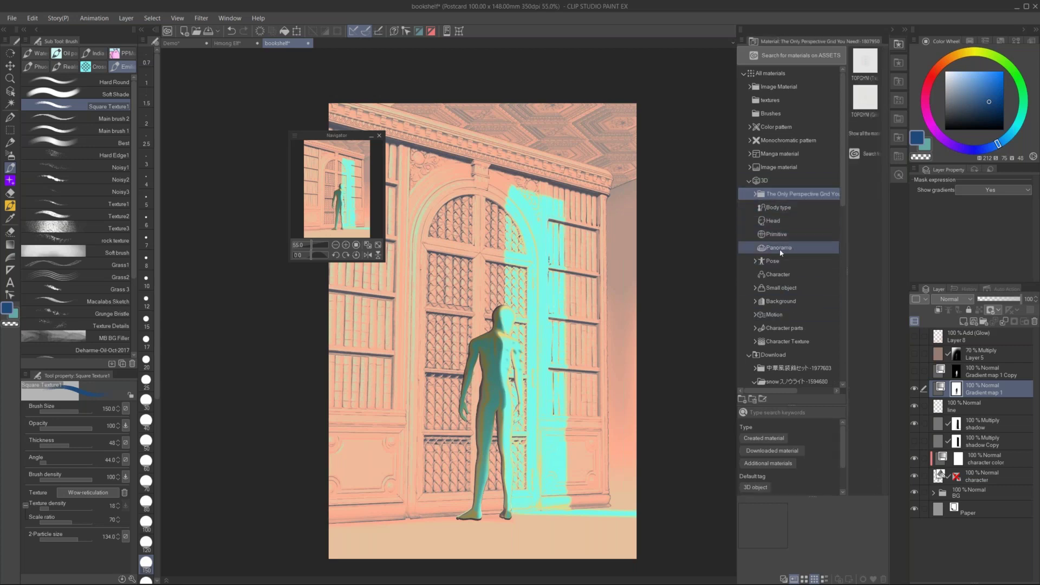
{"action": "left_click", "coordinate": [777, 262]}
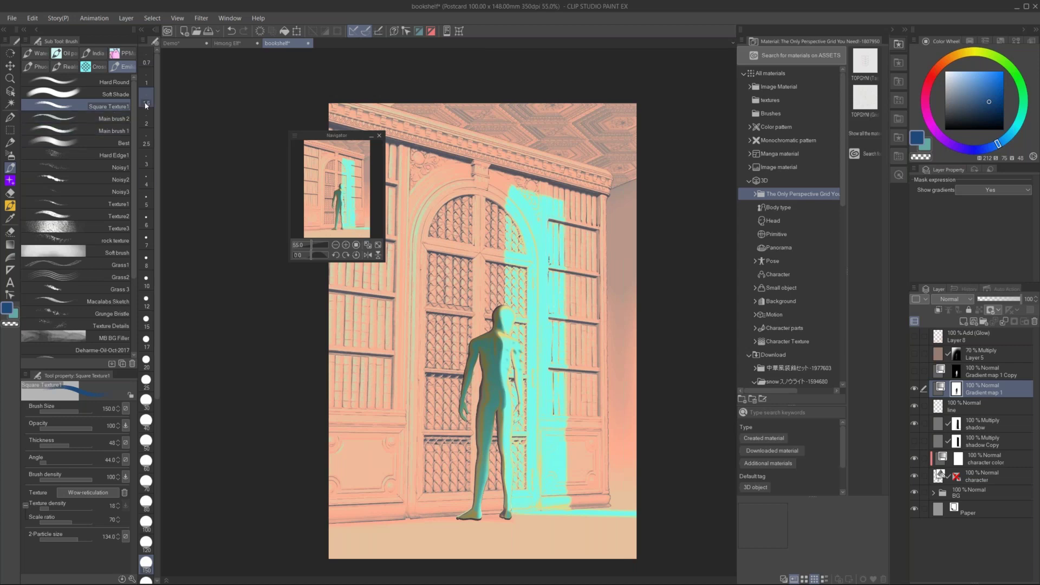
{"action": "left_click", "coordinate": [86, 20]}
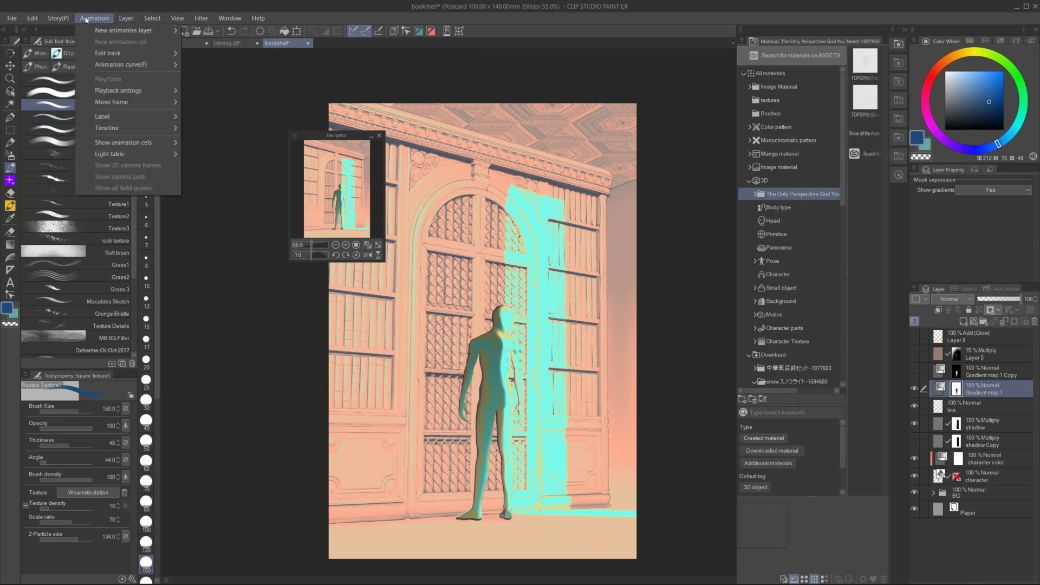
{"action": "mouse_move", "coordinate": [109, 33]}
{"action": "left_click", "coordinate": [271, 383]}
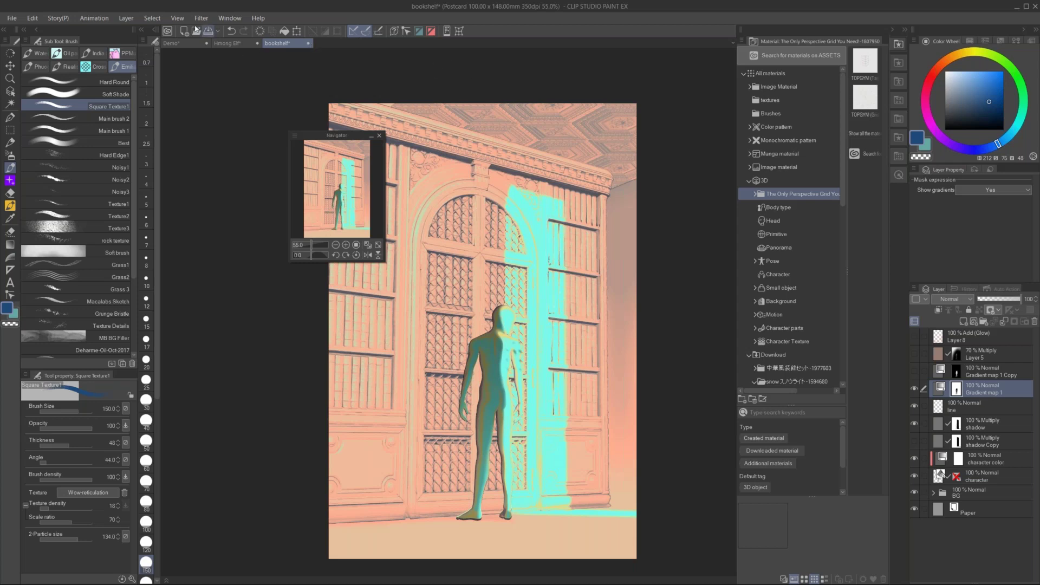
{"action": "left_click", "coordinate": [202, 18]}
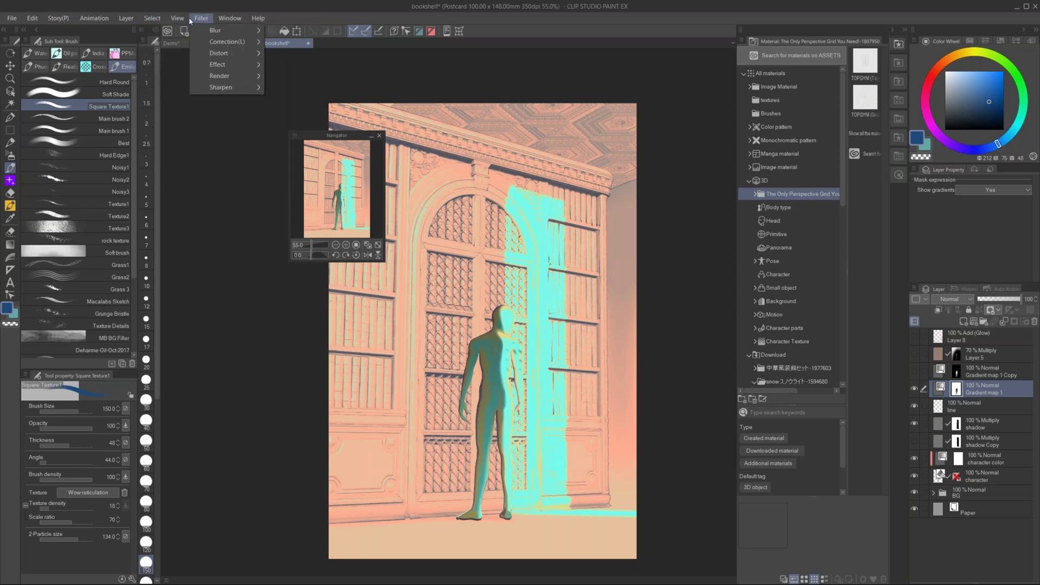
{"action": "mouse_move", "coordinate": [184, 20]}
{"action": "mouse_move", "coordinate": [134, 22]}
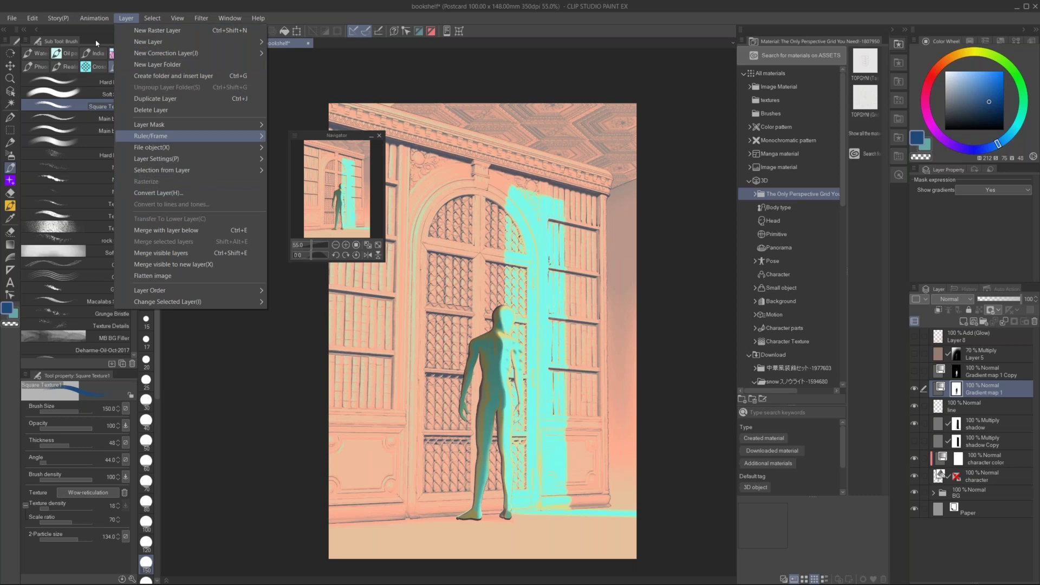
{"action": "mouse_move", "coordinate": [94, 18]}
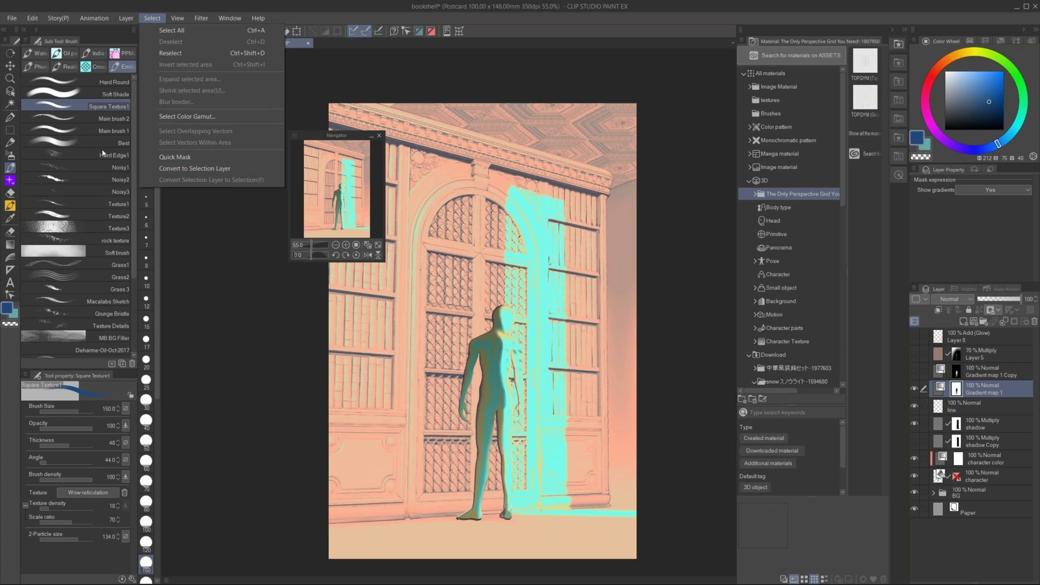
{"action": "left_click", "coordinate": [244, 322]}
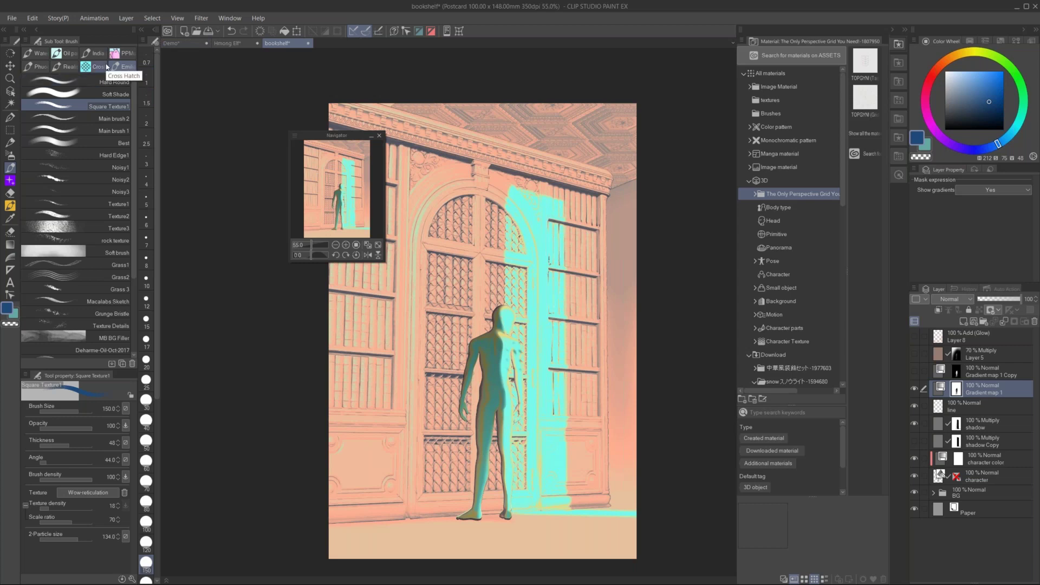
Switch from the painting brush to the TX_2.5 blend tool
{"action": "key", "text": "j"}
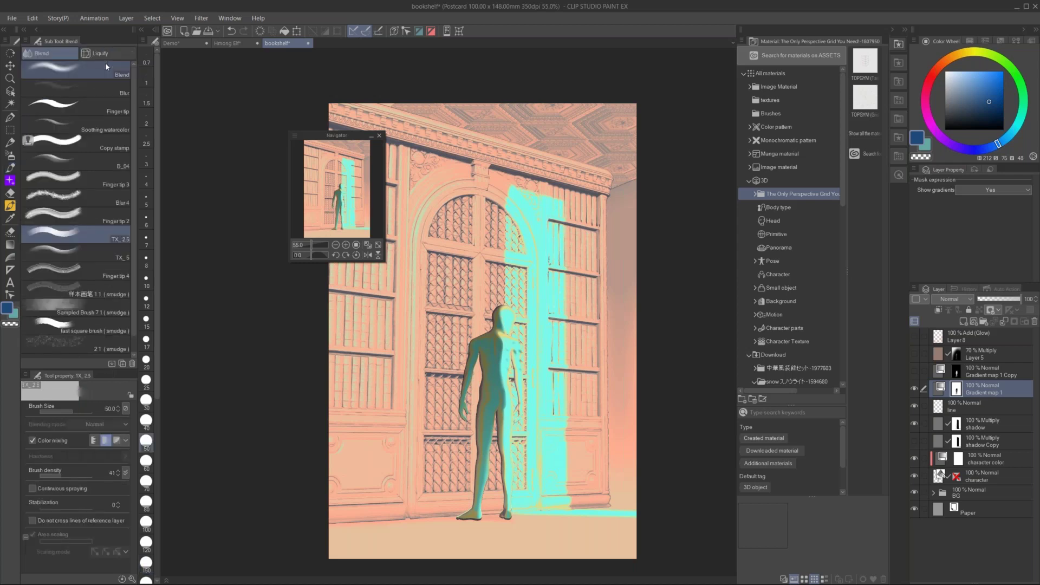